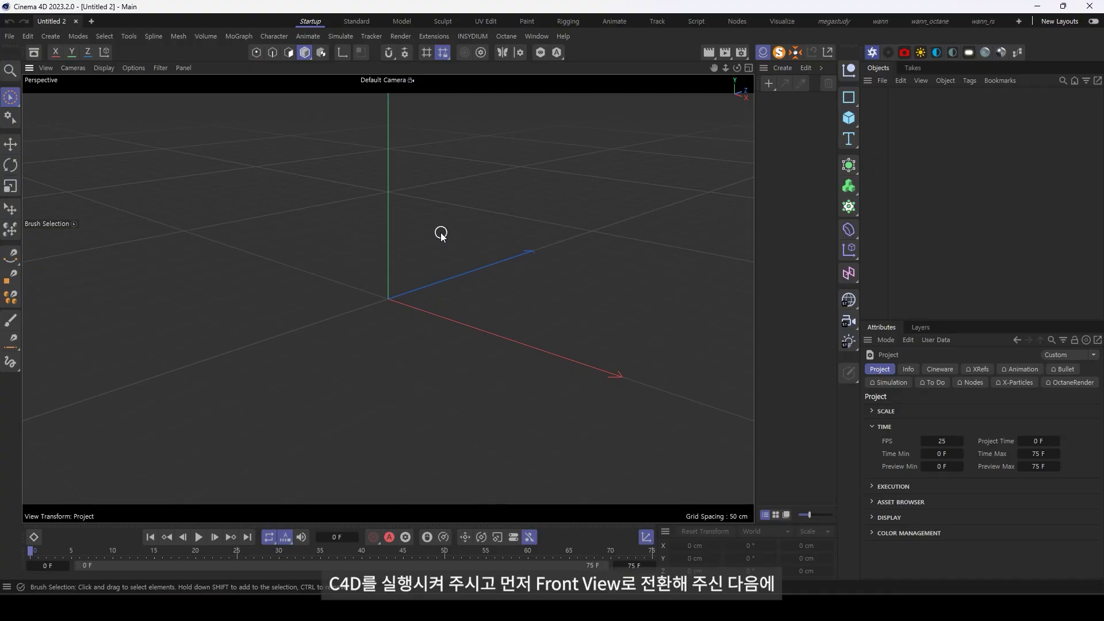
# - Load the cookie-box die-line JPG as the Front view's background image
pyautogui.press('F4')
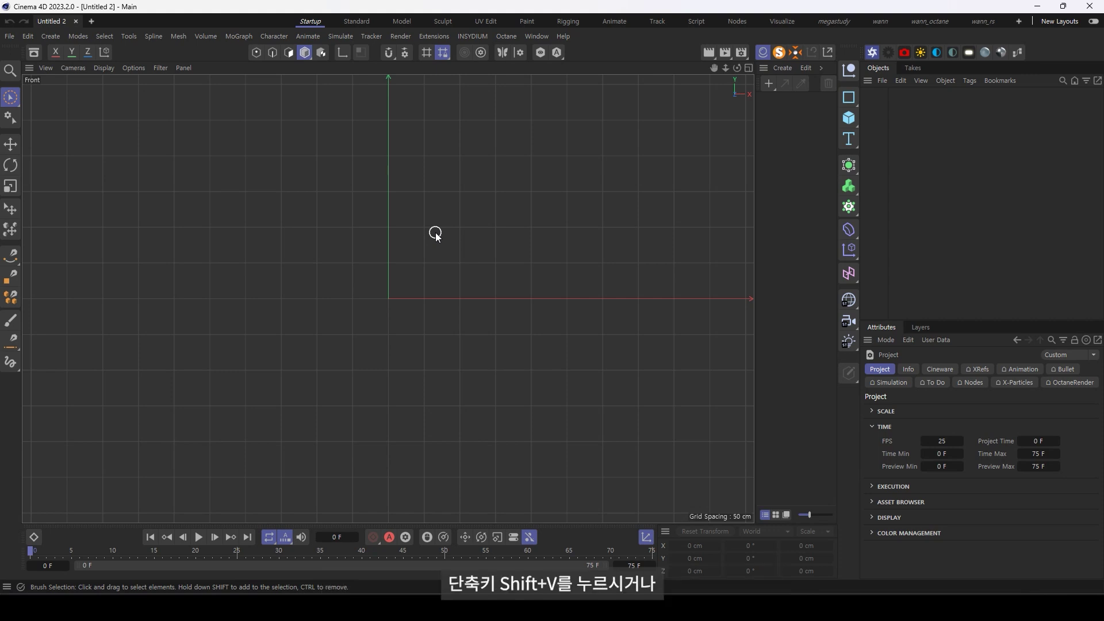
pyautogui.hotkey('shift', 'v')
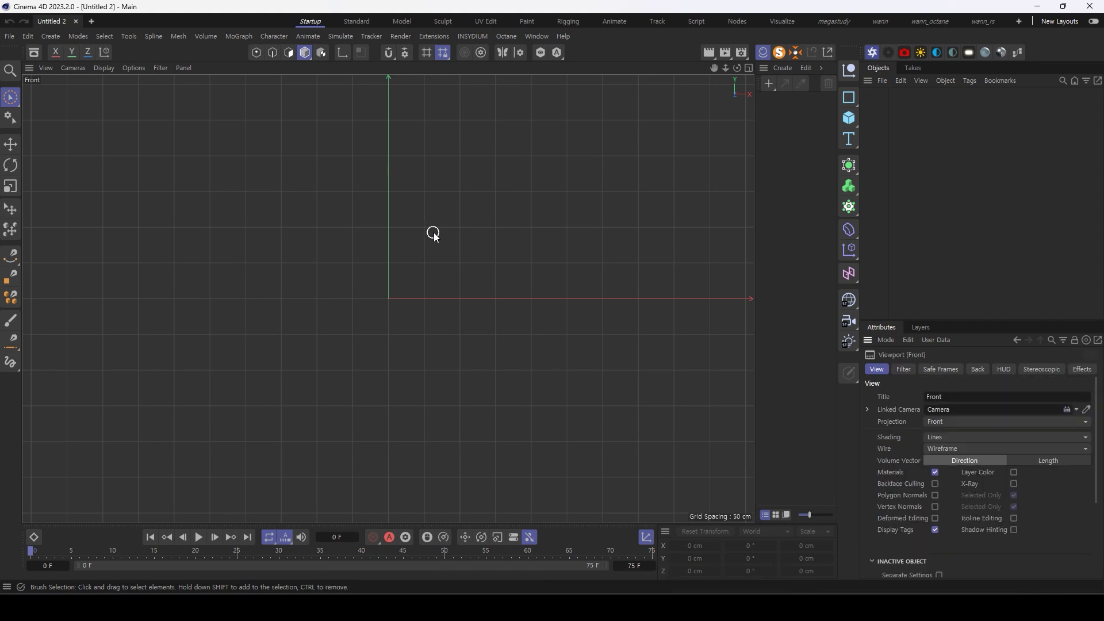
pyautogui.click(889, 339)
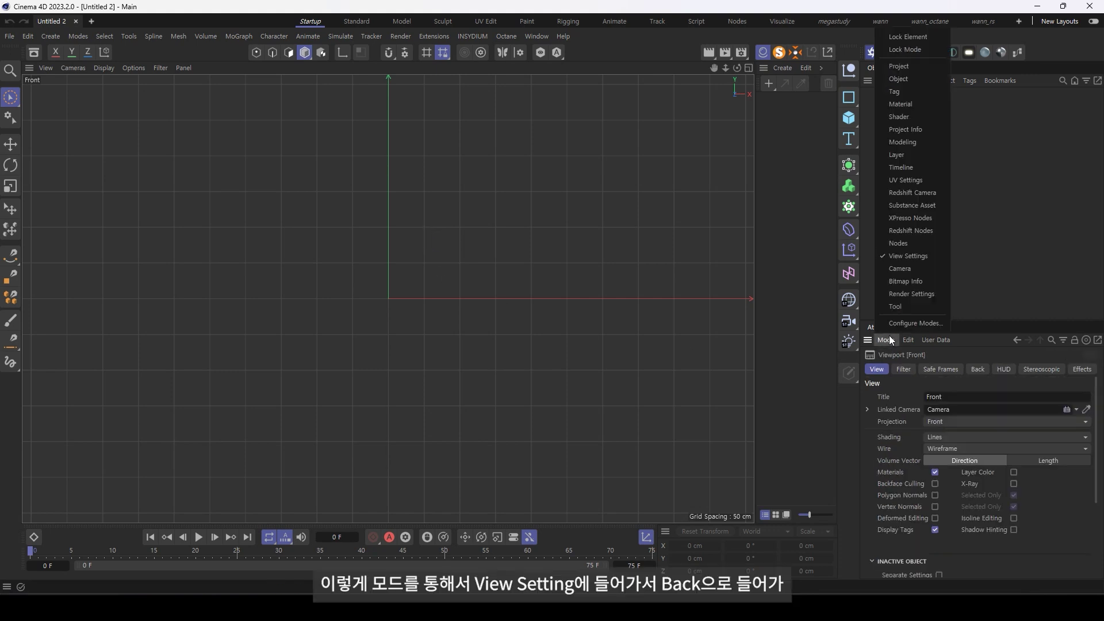
pyautogui.click(915, 264)
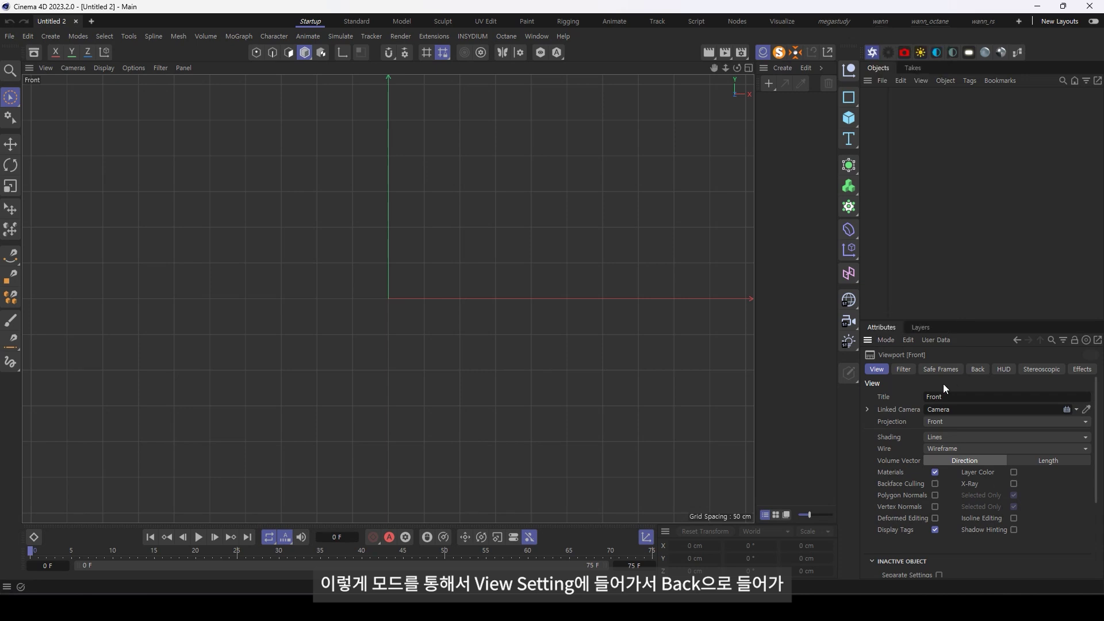
pyautogui.click(976, 369)
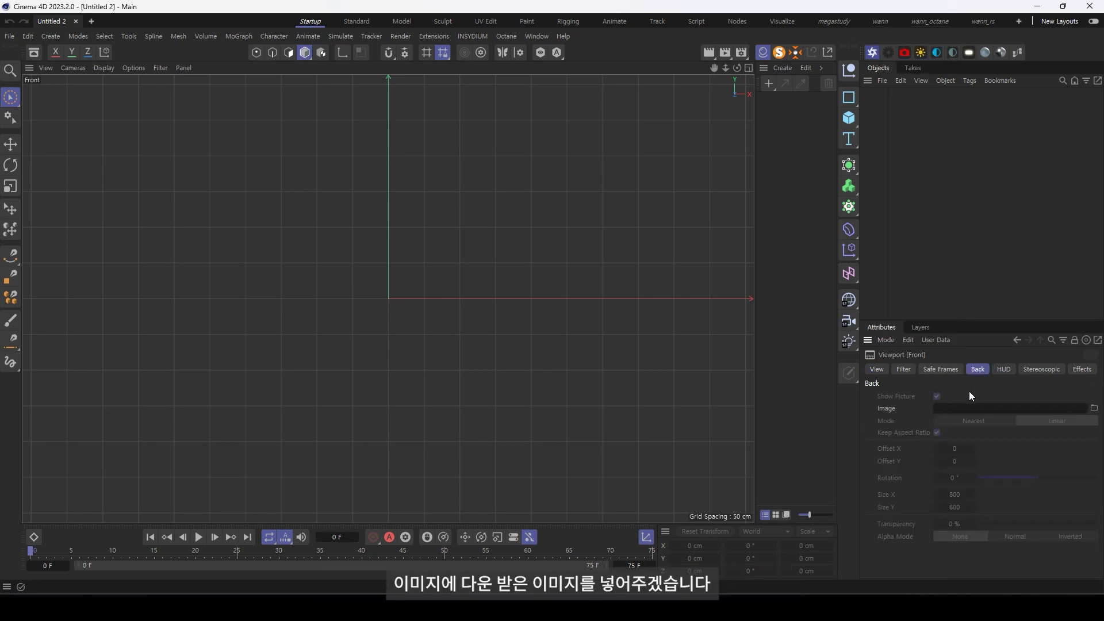
pyautogui.click(1095, 408)
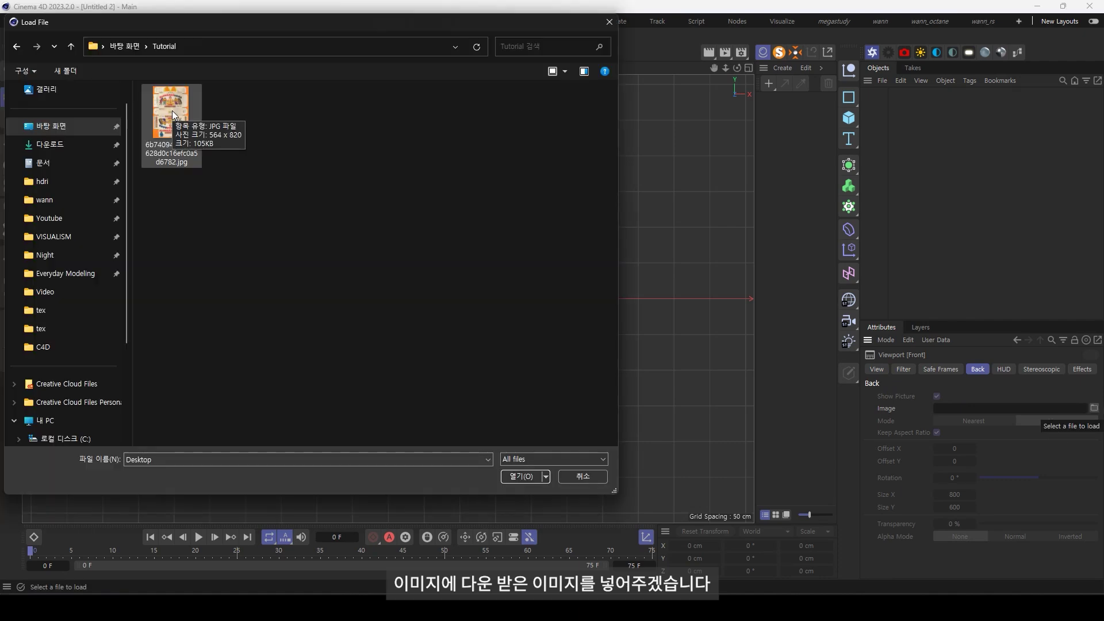
pyautogui.doubleClick(171, 110)
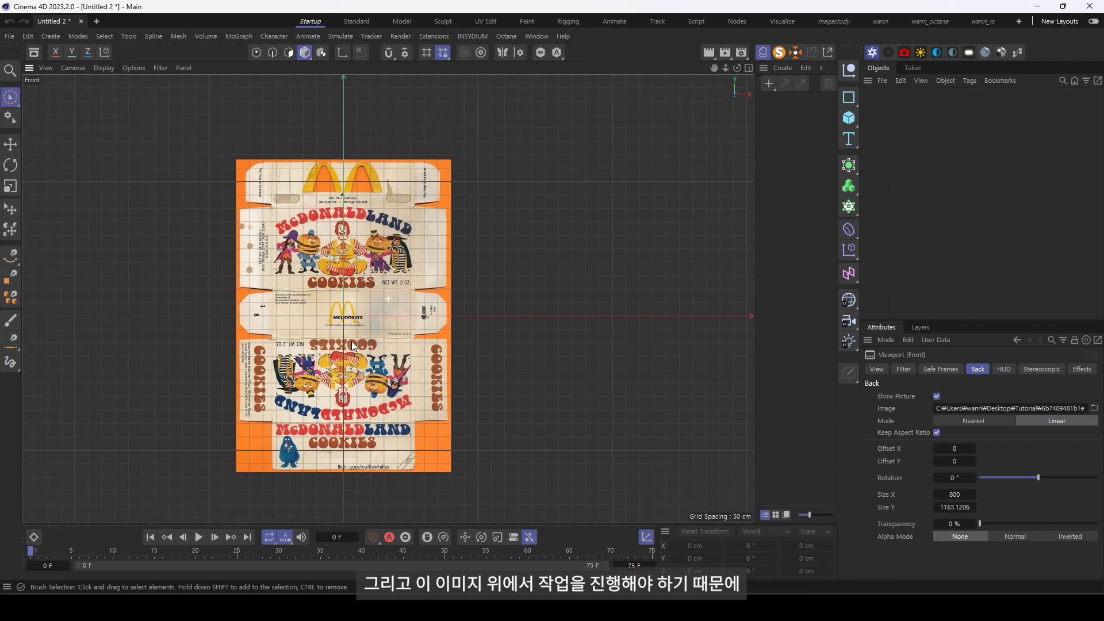
# - Frame the die-line and set the background image transparency to 85%
pyautogui.moveTo(353, 345); pyautogui.dragTo(397, 323, button='middle')
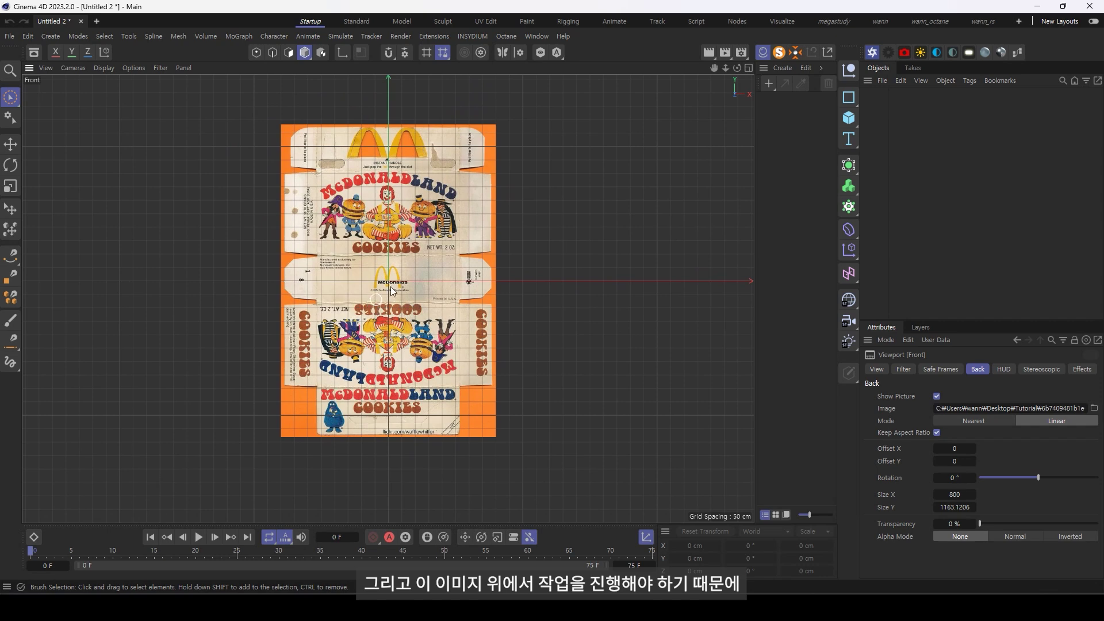
pyautogui.scroll(2, 387, 294)
pyautogui.moveTo(1003, 523); pyautogui.dragTo(1082, 524)
pyautogui.click(850, 119)
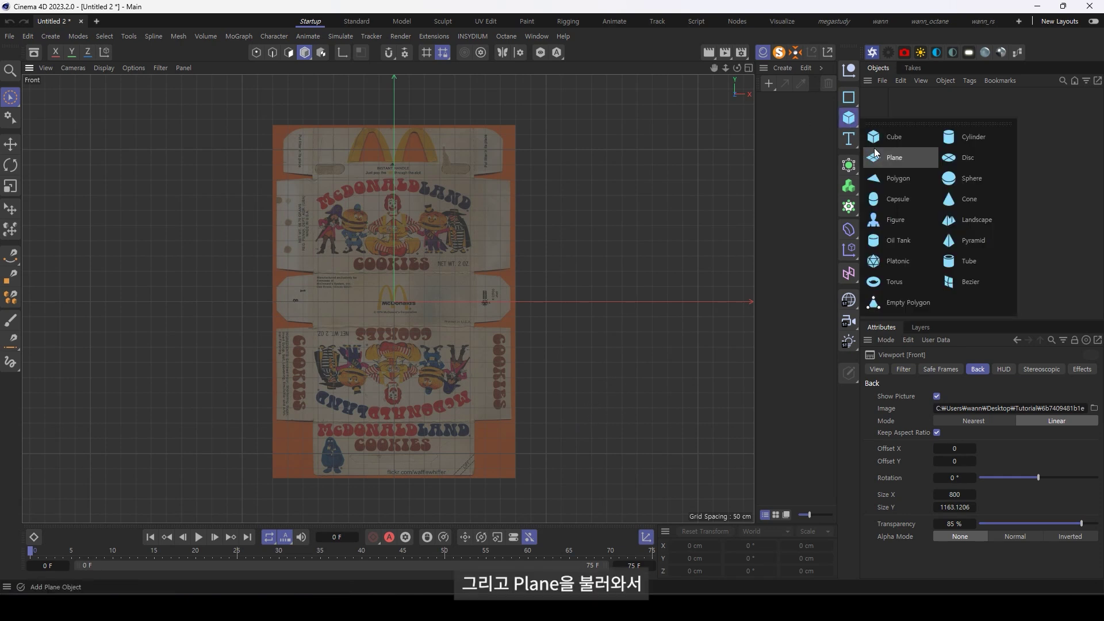
# - Add a plane oriented to -Z with its height segments set to 1
pyautogui.click(894, 157)
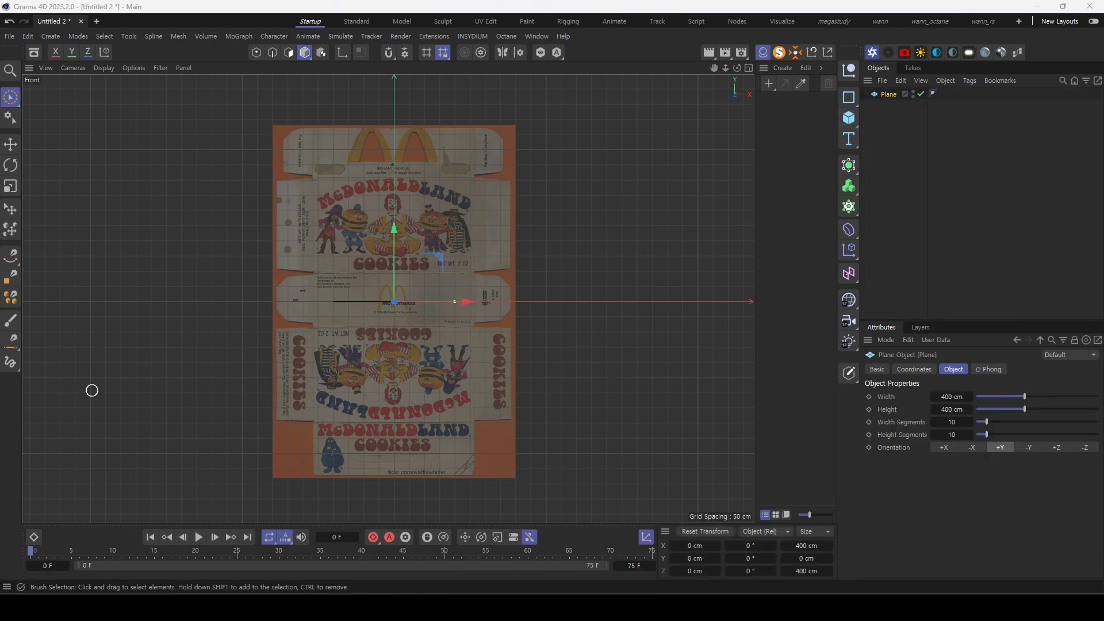
pyautogui.click(1080, 449)
pyautogui.click(960, 435)
pyautogui.write('1')
pyautogui.press('Return')
# - Move and size the plane to about 524.2 × 306.9 cm over the front panel
pyautogui.scroll(2, 390, 275)
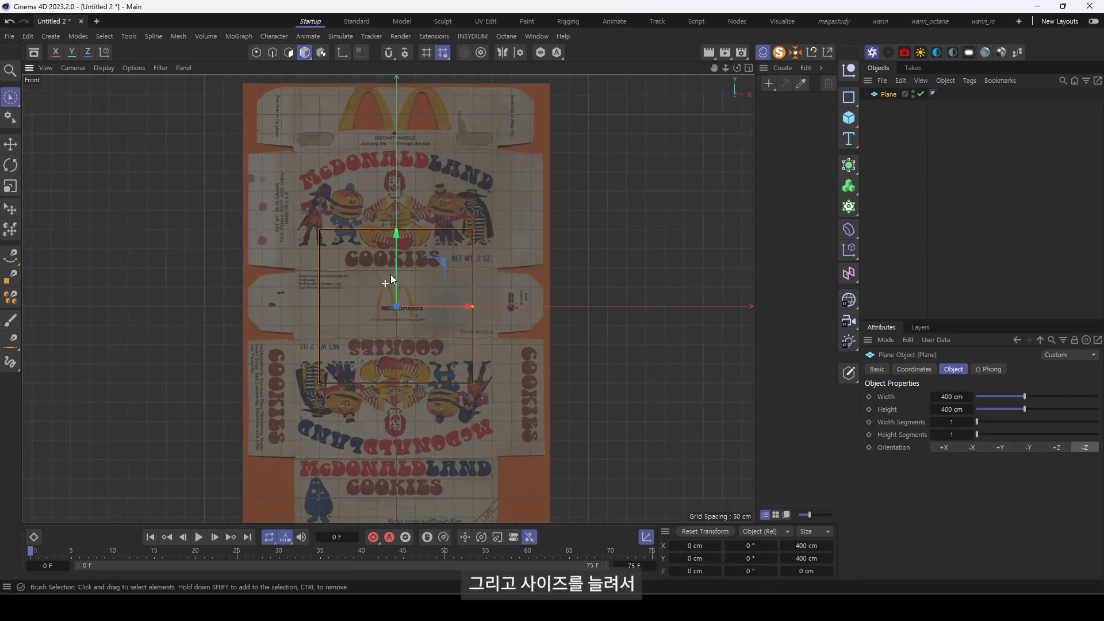
pyautogui.moveTo(397, 274); pyautogui.dragTo(387, 180)
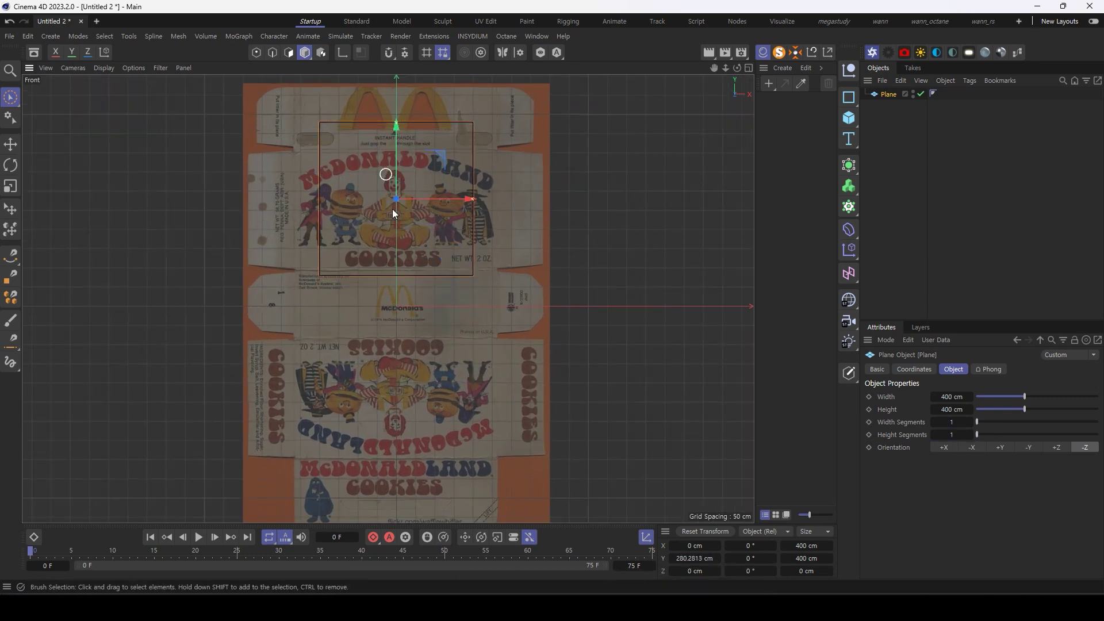
pyautogui.keyDown('alt'); pyautogui.moveTo(387, 180); pyautogui.dragTo(387, 254, button='middle'); pyautogui.keyUp('alt')
pyautogui.moveTo(471, 274)
pyautogui.mouseDown()
pyautogui.moveTo(523, 273)
pyautogui.moveTo(496, 274)
pyautogui.mouseUp()
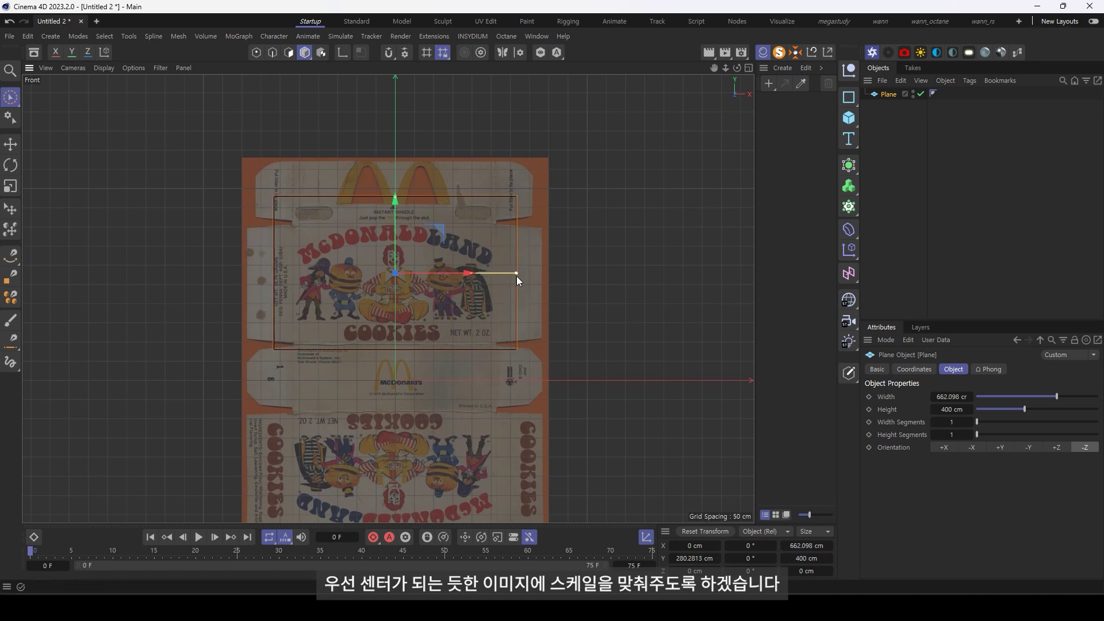
pyautogui.scroll(3, 396, 248)
pyautogui.moveTo(392, 246); pyautogui.dragTo(389, 253)
pyautogui.scroll(-1, 384, 344)
pyautogui.scroll(-1, 420, 303)
pyautogui.scroll(2, 420, 303)
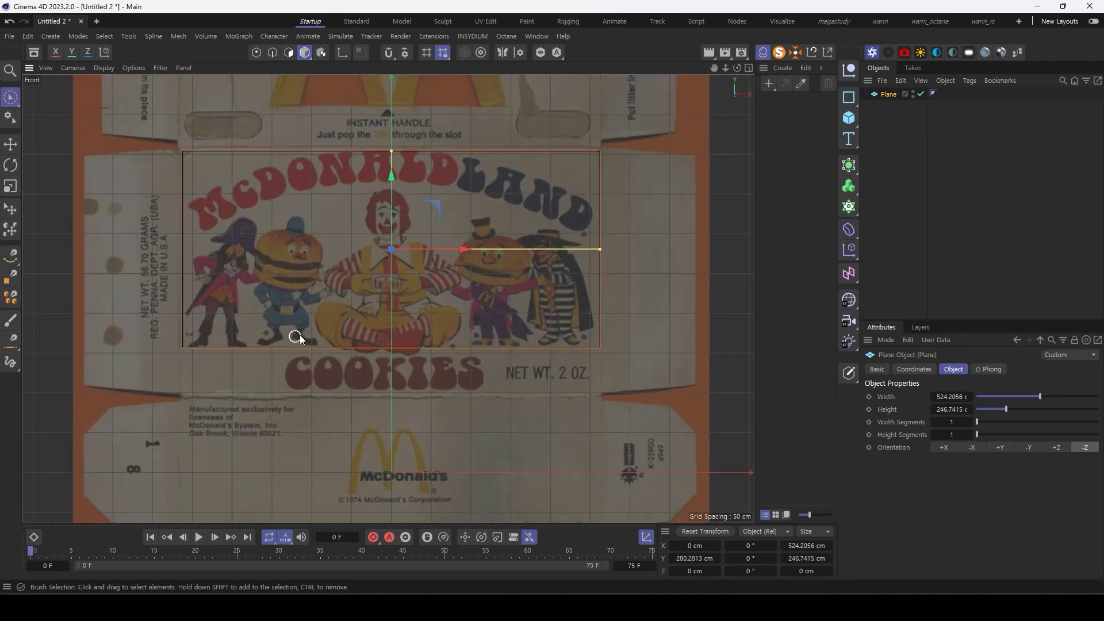
pyautogui.moveTo(391, 347); pyautogui.dragTo(391, 371)
pyautogui.moveTo(388, 215); pyautogui.dragTo(389, 238)
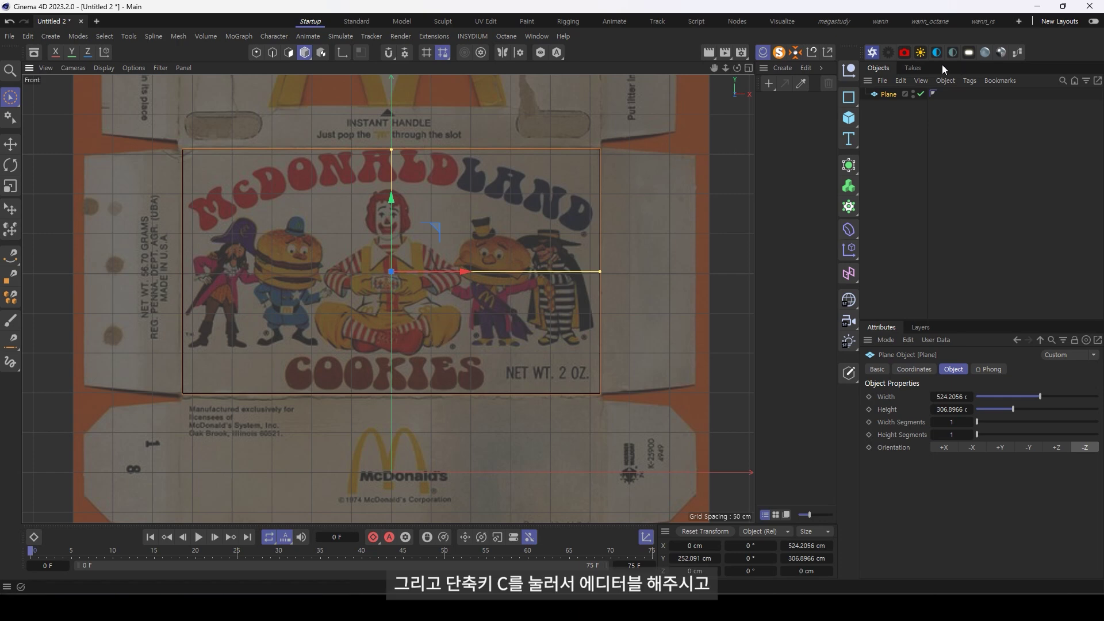
# - Make the plane editable and extend its top edge up to the die-line's top
pyautogui.press('c')
pyautogui.press('Return')
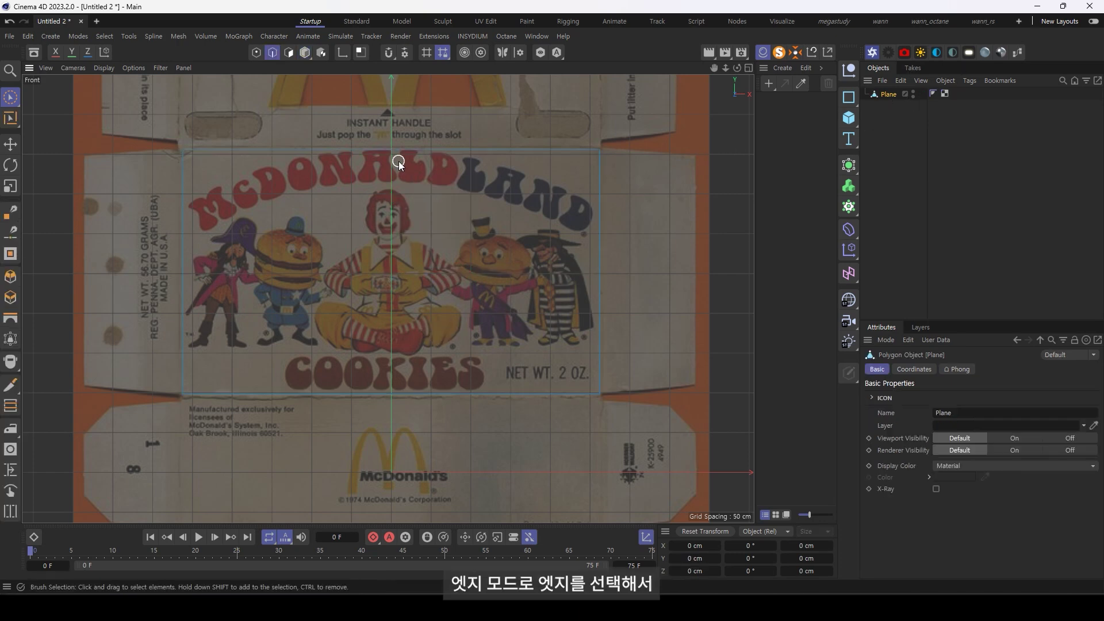
pyautogui.click(356, 152)
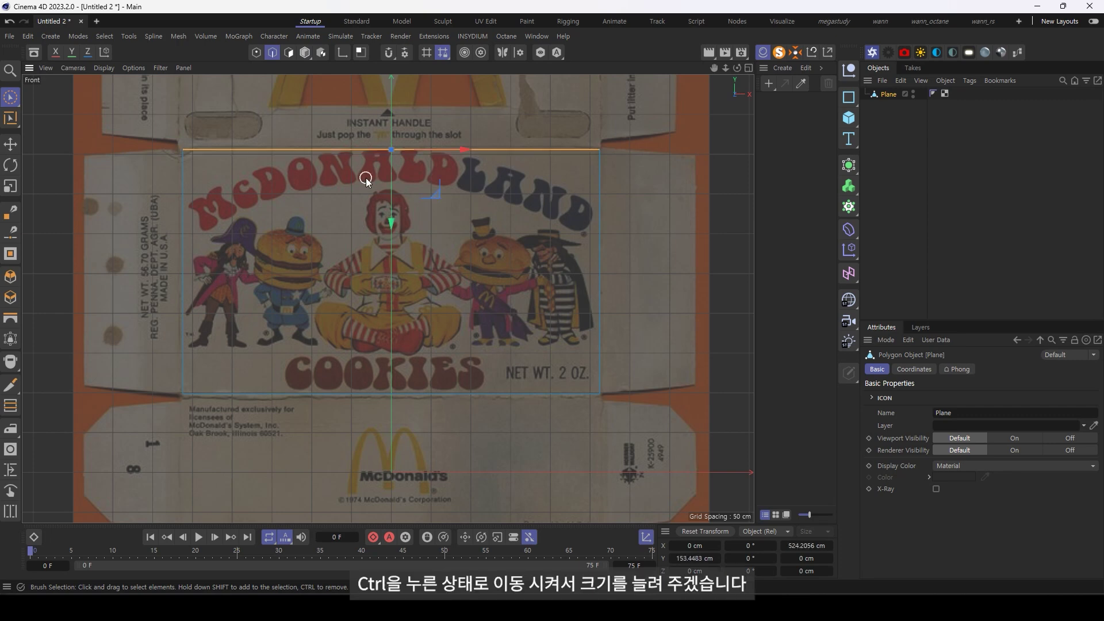
pyautogui.keyDown('alt'); pyautogui.moveTo(366, 177); pyautogui.dragTo(383, 299, button='middle'); pyautogui.keyUp('alt')
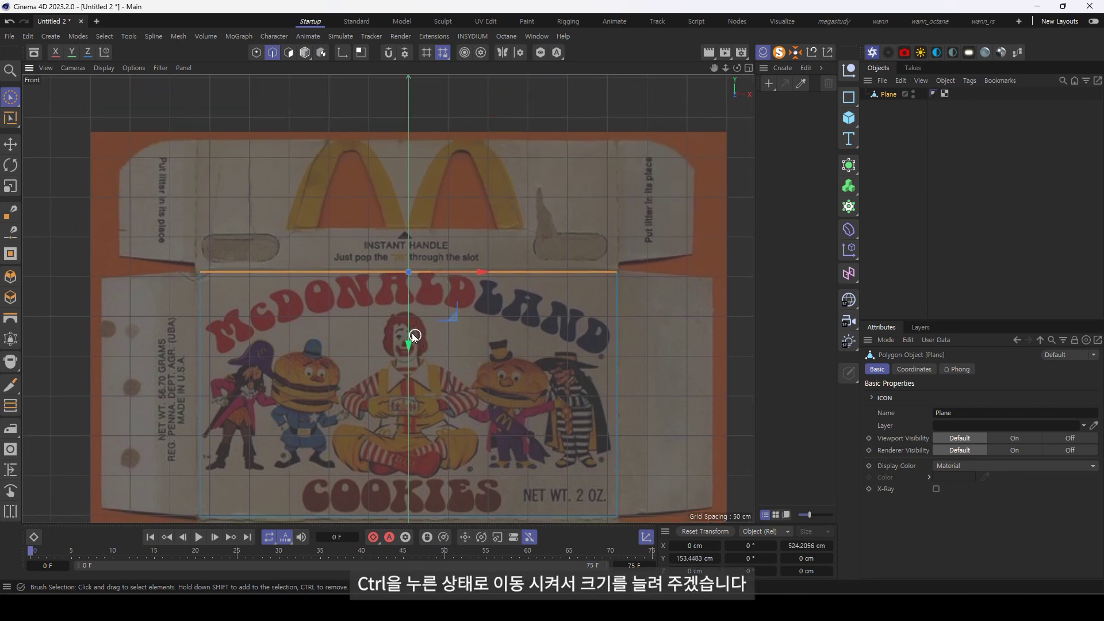
pyautogui.keyDown('ctrl'); pyautogui.click(404, 272); pyautogui.keyUp('ctrl')
pyautogui.moveTo(405, 270); pyautogui.dragTo(420, 211)
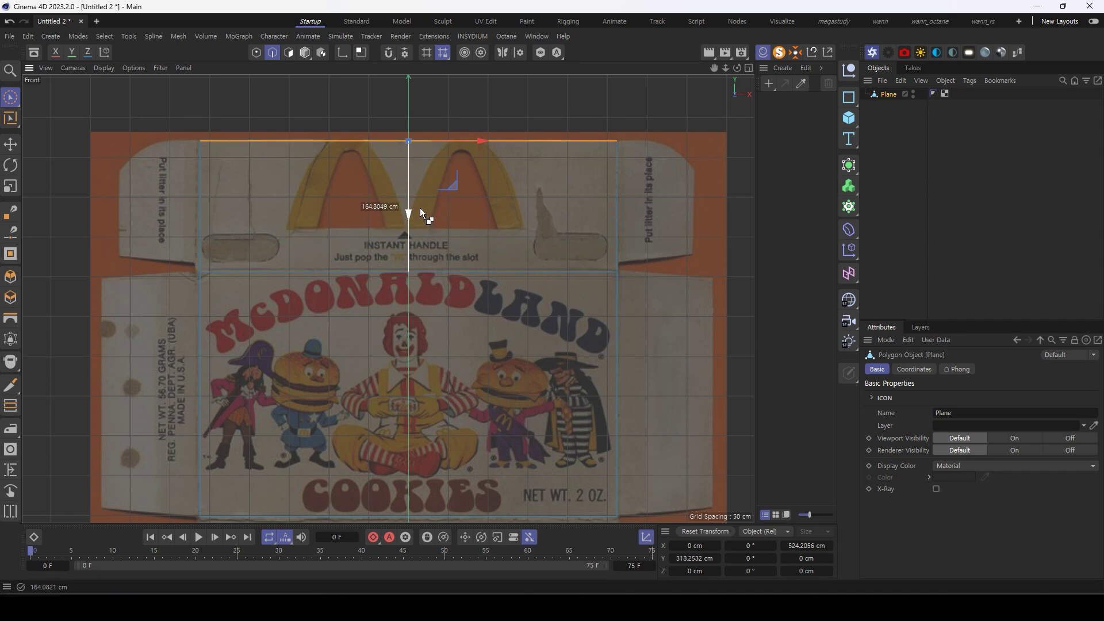
# - Pull the plane's bottom edge down to the bottom of the die-line image
pyautogui.scroll(2, 384, 204)
pyautogui.keyDown('alt'); pyautogui.moveTo(375, 257); pyautogui.dragTo(302, 213, button='middle'); pyautogui.keyUp('alt')
pyautogui.click(302, 213)
pyautogui.scroll(3, 641, 173)
pyautogui.moveTo(642, 177)
pyautogui.mouseDown()
pyautogui.moveTo(473, 227)
pyautogui.moveTo(473, 375)
pyautogui.mouseUp()
pyautogui.scroll(-5, 640, 184)
pyautogui.scroll(-1, 482, 320)
pyautogui.scroll(3, 472, 374)
pyautogui.keyDown('ctrl'); pyautogui.moveTo(374, 293); pyautogui.dragTo(402, 394); pyautogui.keyUp('ctrl')
pyautogui.scroll(-3, 445, 447)
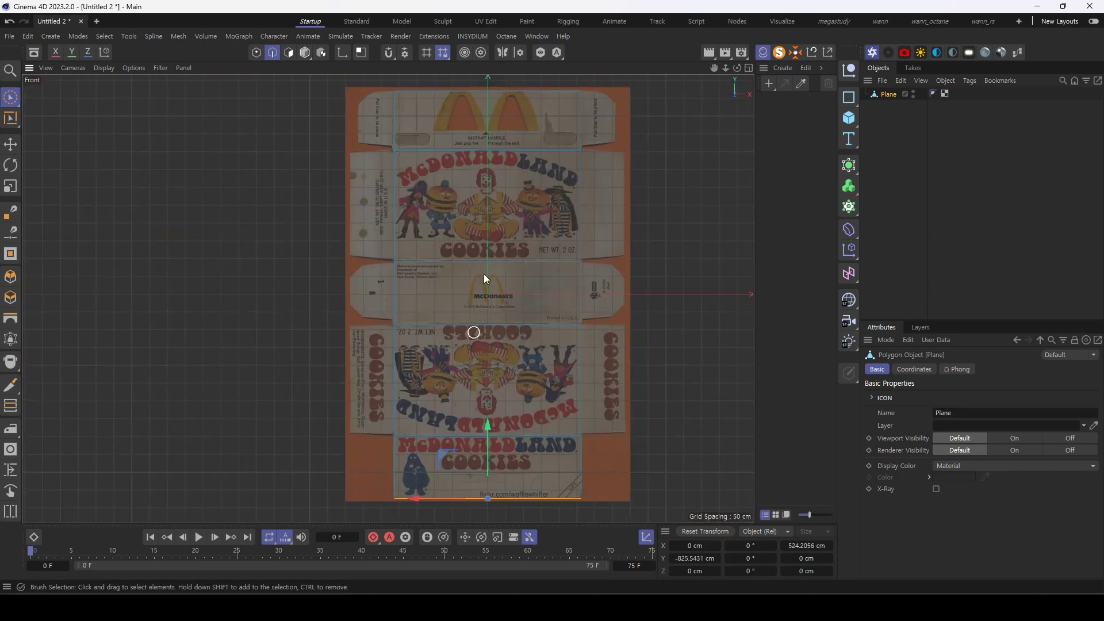
pyautogui.scroll(5, 413, 121)
pyautogui.scroll(-2, 416, 414)
pyautogui.scroll(-1, 333, 378)
pyautogui.scroll(3, 218, 375)
pyautogui.scroll(-1, 189, 401)
pyautogui.scroll(-2, 190, 428)
pyautogui.scroll(-2, 320, 363)
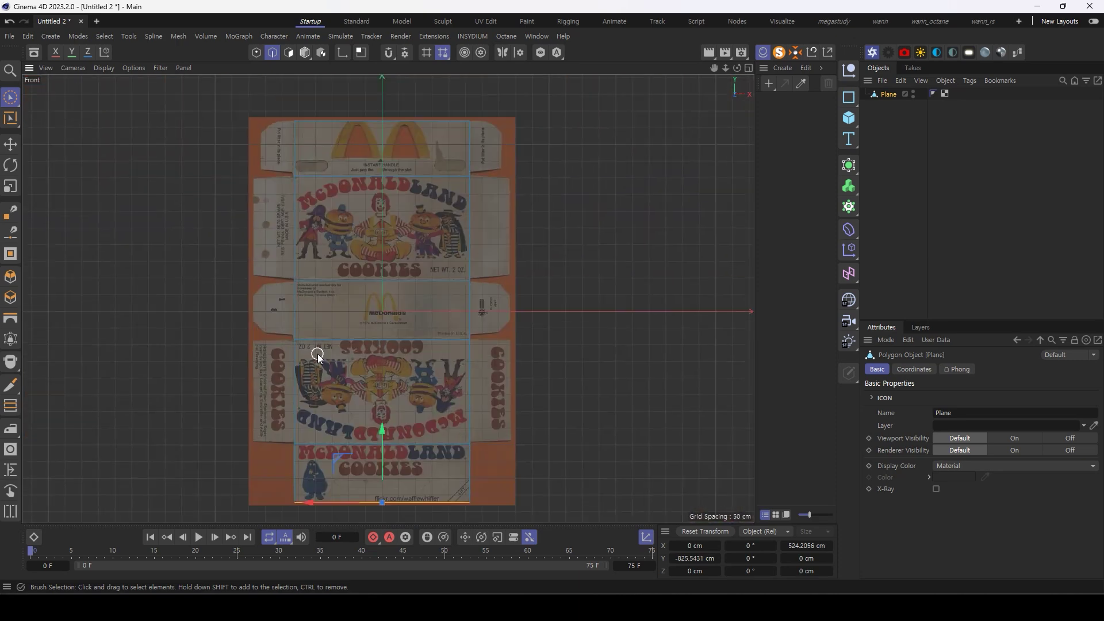
# - Select the left vertical edge and the horizontal edge below the handle slot
pyautogui.click(622, 205)
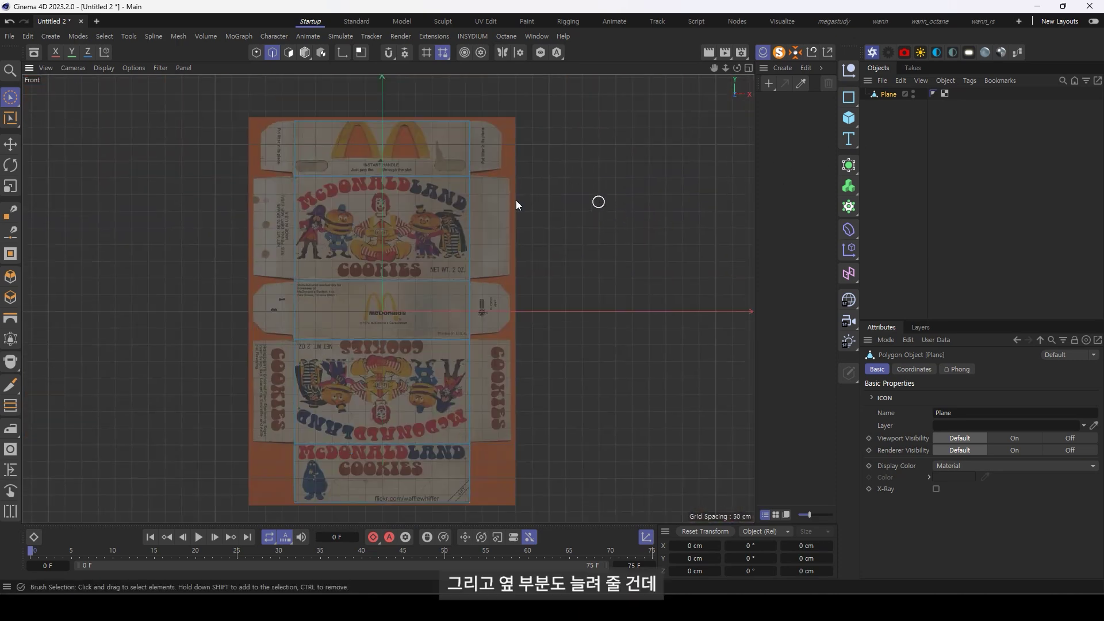
pyautogui.scroll(2, 374, 146)
pyautogui.scroll(2, 312, 172)
pyautogui.scroll(-1, 296, 229)
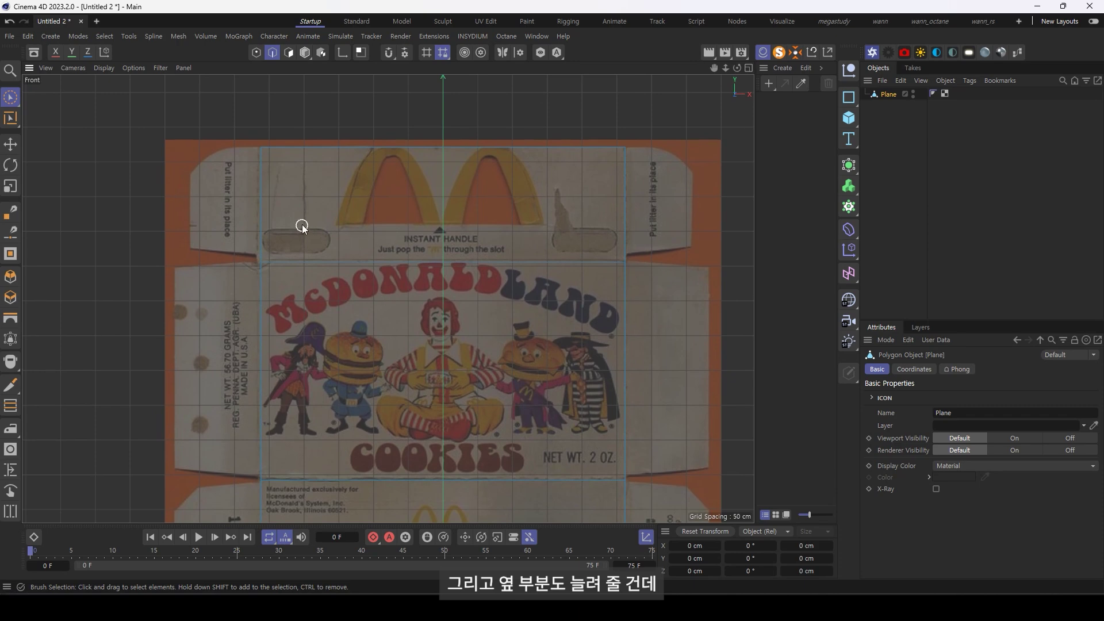
pyautogui.scroll(1, 256, 221)
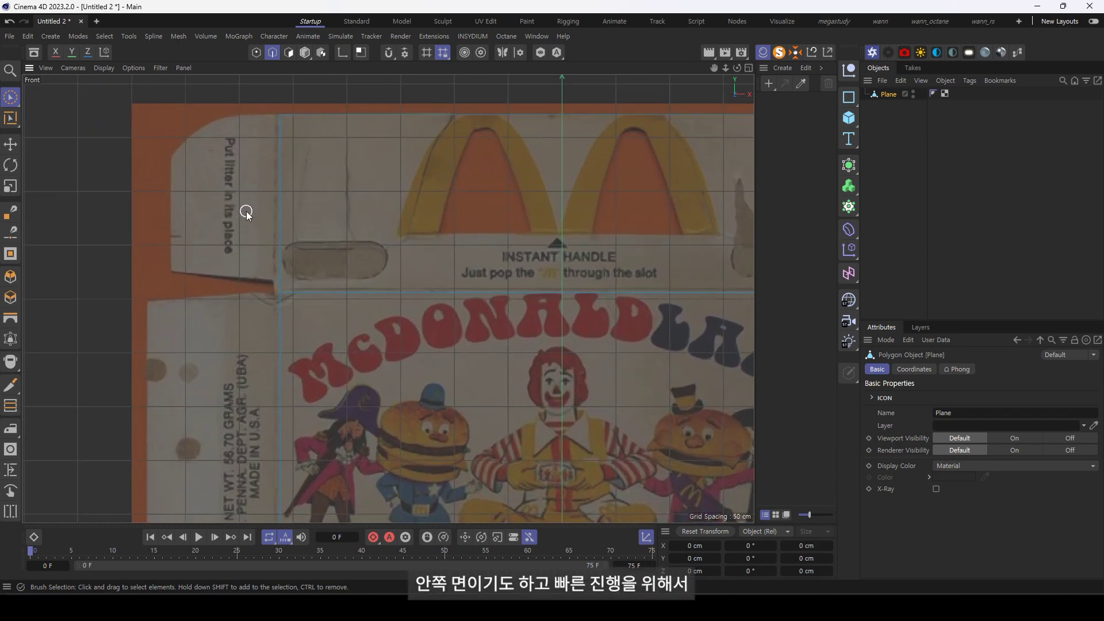
pyautogui.scroll(-1, 248, 214)
pyautogui.scroll(-3, 253, 251)
pyautogui.scroll(2, 241, 265)
pyautogui.scroll(2, 247, 239)
pyautogui.click(251, 237)
pyautogui.click(240, 315)
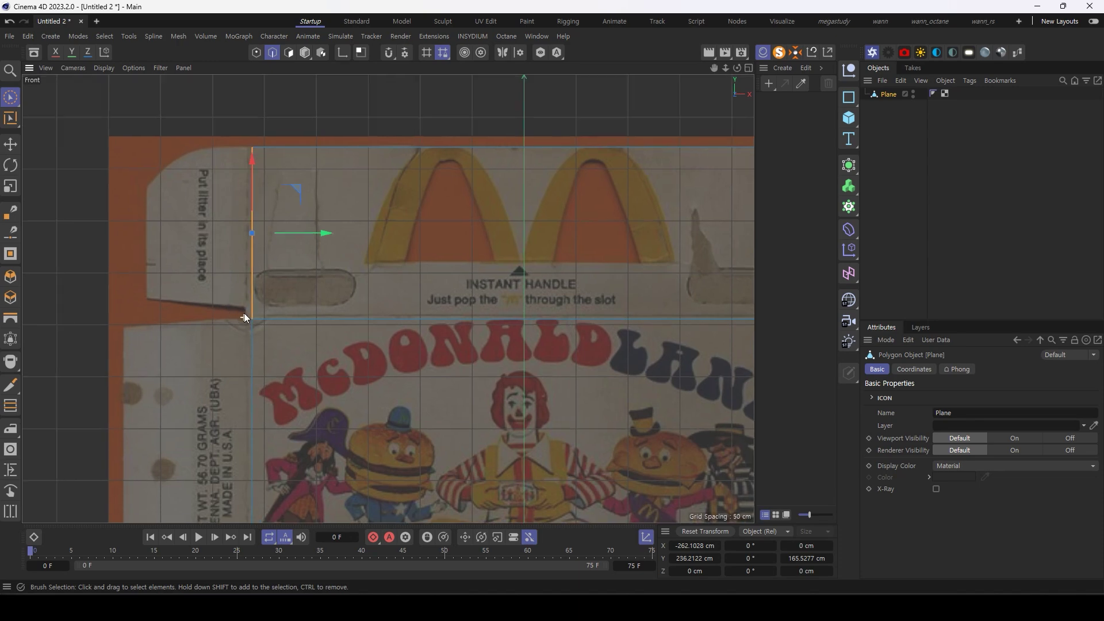
pyautogui.scroll(3, 244, 318)
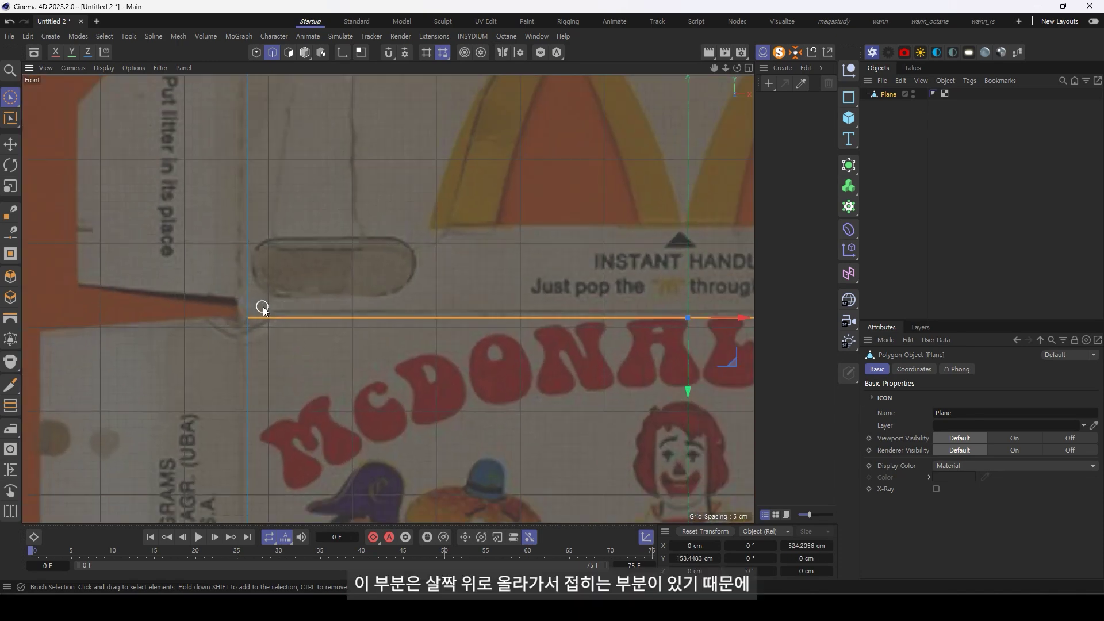
# - Edge-slide a new horizontal cut up toward the handle strip's fold line
pyautogui.rightClick(378, 319)
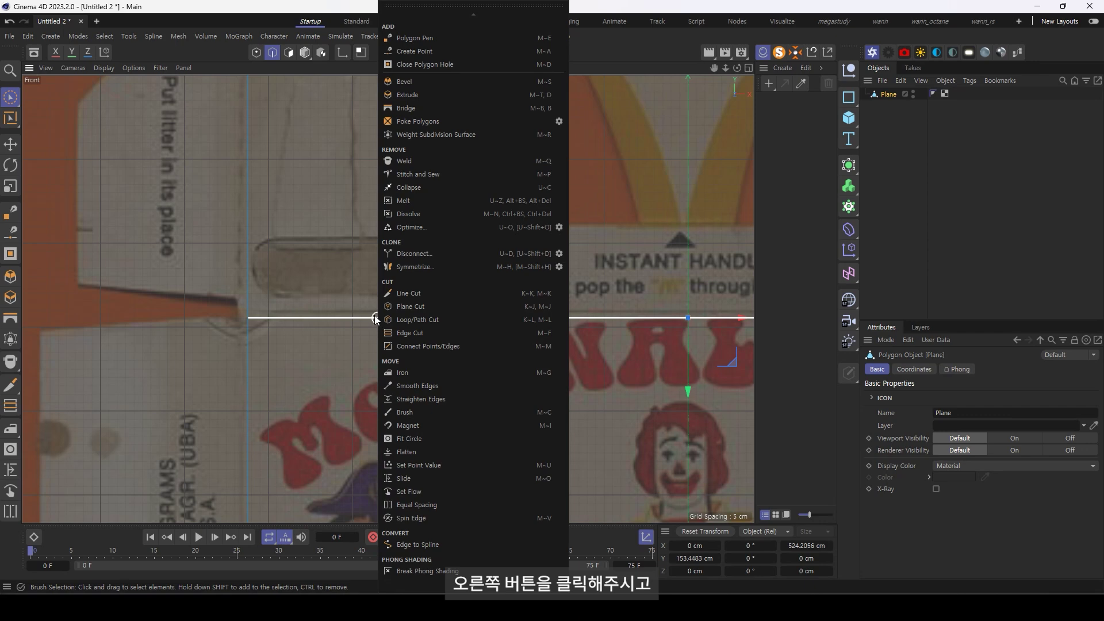
pyautogui.click(429, 477)
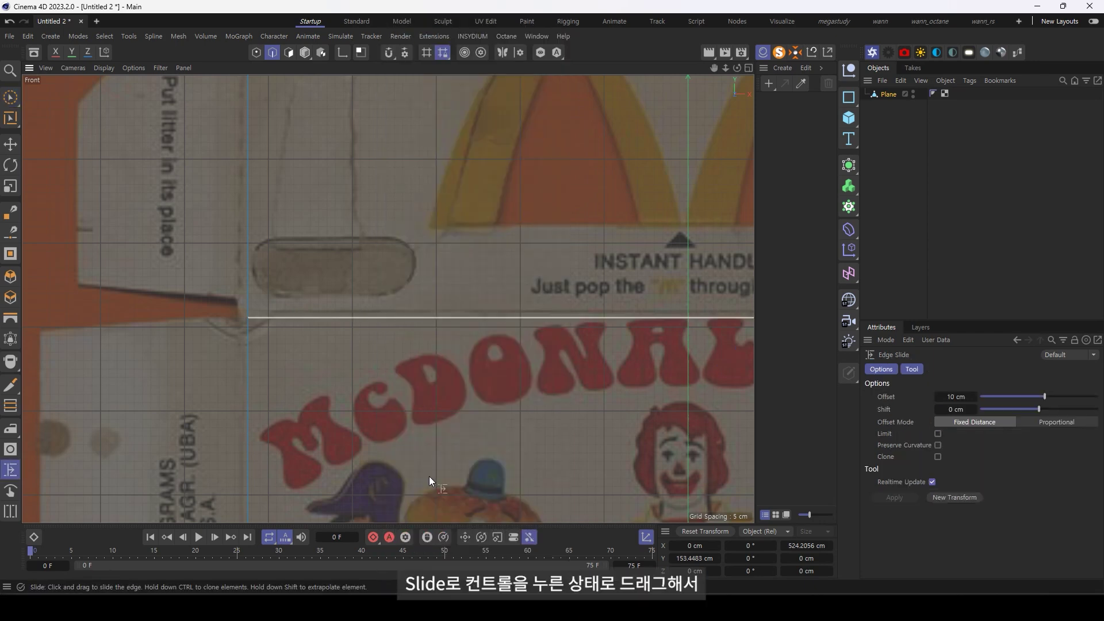
pyautogui.keyDown('ctrl'); pyautogui.moveTo(359, 316); pyautogui.dragTo(412, 299); pyautogui.keyUp('ctrl')
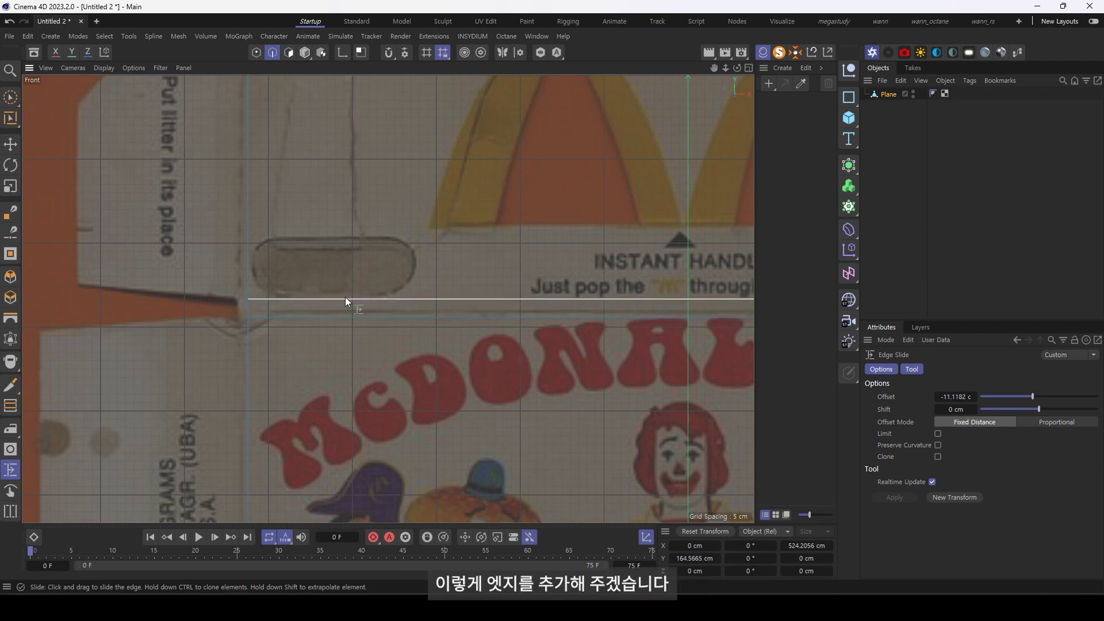
pyautogui.press('space')
pyautogui.scroll(-5, 245, 299)
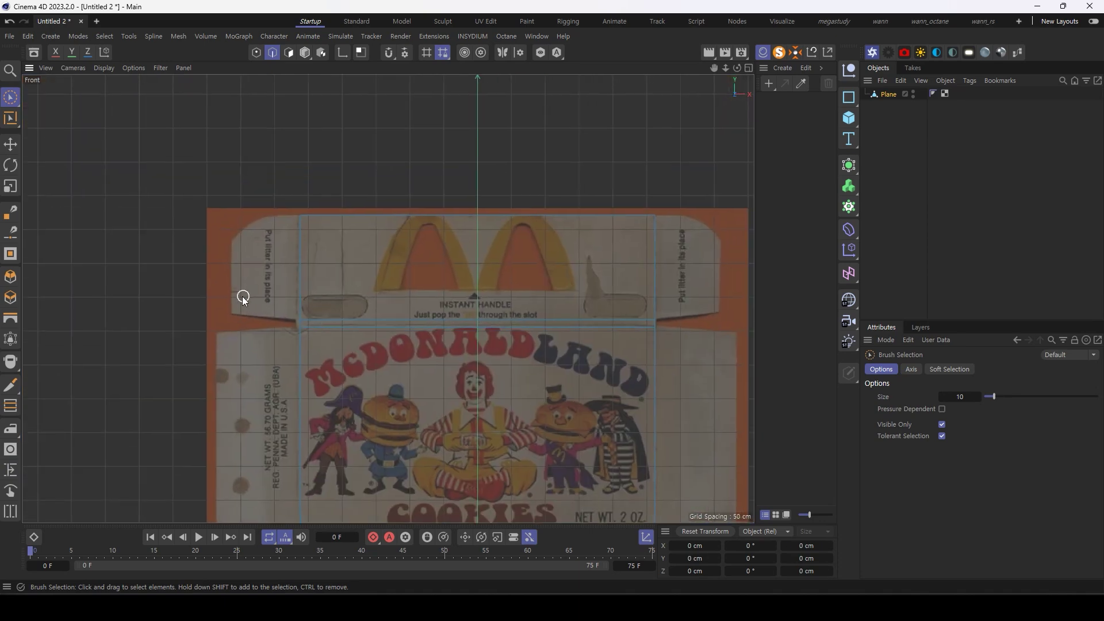
pyautogui.scroll(5, 246, 298)
# - Extrude a new strip leftward from the top handle strip over the left flap
pyautogui.click(370, 279)
pyautogui.keyDown('ctrl'); pyautogui.moveTo(428, 234); pyautogui.dragTo(272, 241); pyautogui.keyUp('ctrl')
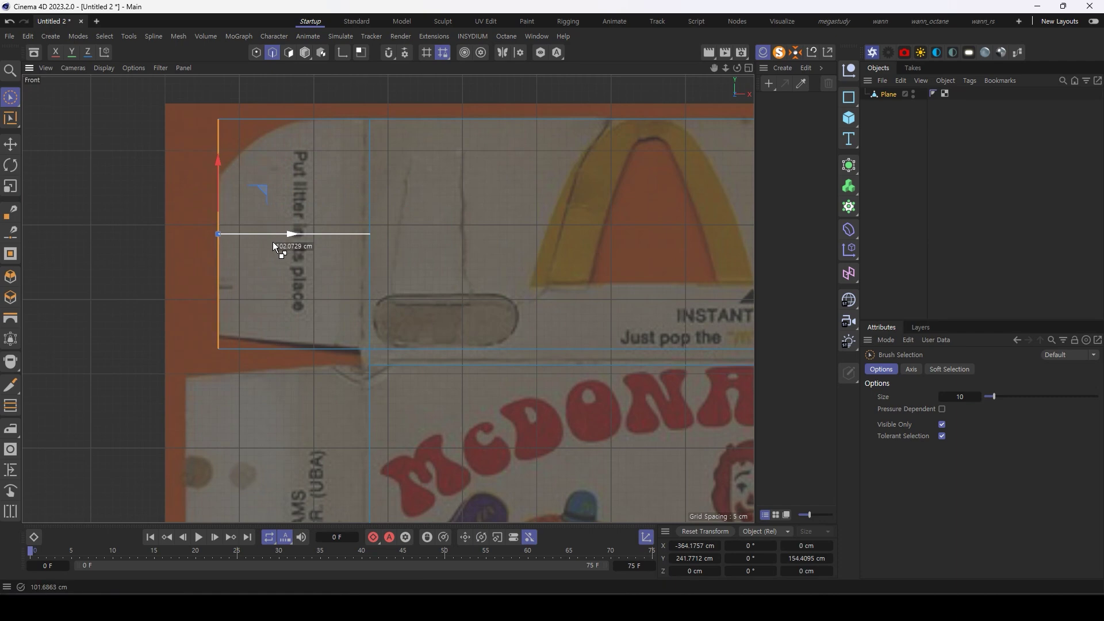
pyautogui.scroll(-5, 273, 242)
pyautogui.scroll(2, 453, 242)
pyautogui.scroll(3, 371, 245)
# - Extrude a matching strip rightward out to the right flap's edge
pyautogui.click(289, 311)
pyautogui.keyDown('ctrl'); pyautogui.moveTo(256, 291); pyautogui.dragTo(436, 285); pyautogui.keyUp('ctrl')
pyautogui.moveTo(436, 286); pyautogui.dragTo(536, 272, button='middle')
pyautogui.scroll(-5, 536, 272)
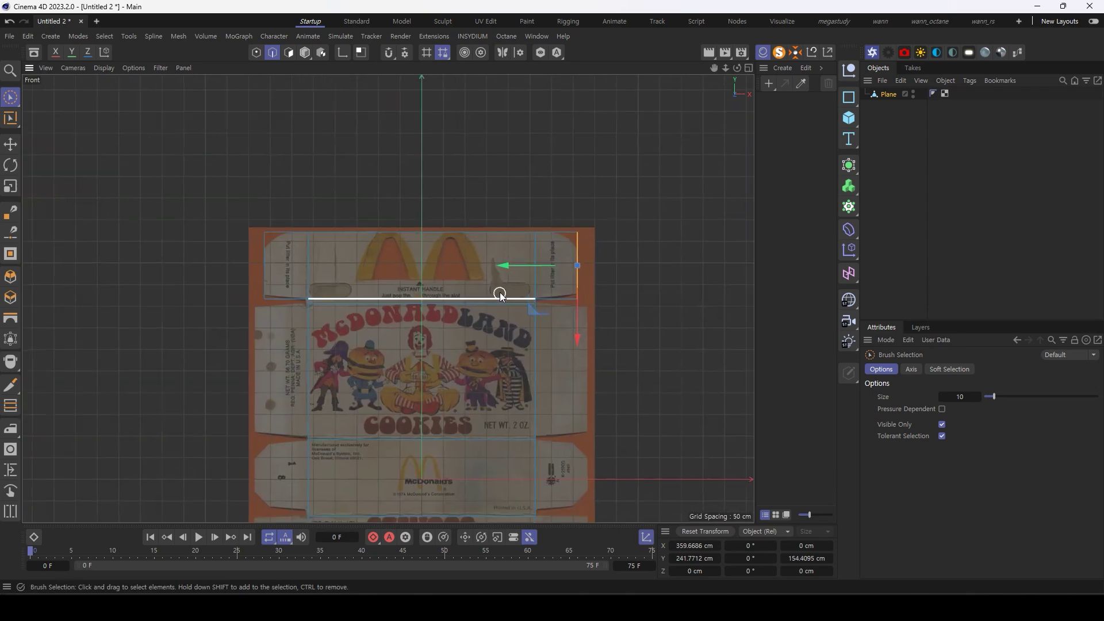
pyautogui.scroll(2, 501, 268)
pyautogui.press('Return')
pyautogui.scroll(3, 190, 242)
# - Taper the side flaps by scaling their outer corner points to about 82%
pyautogui.press('0')
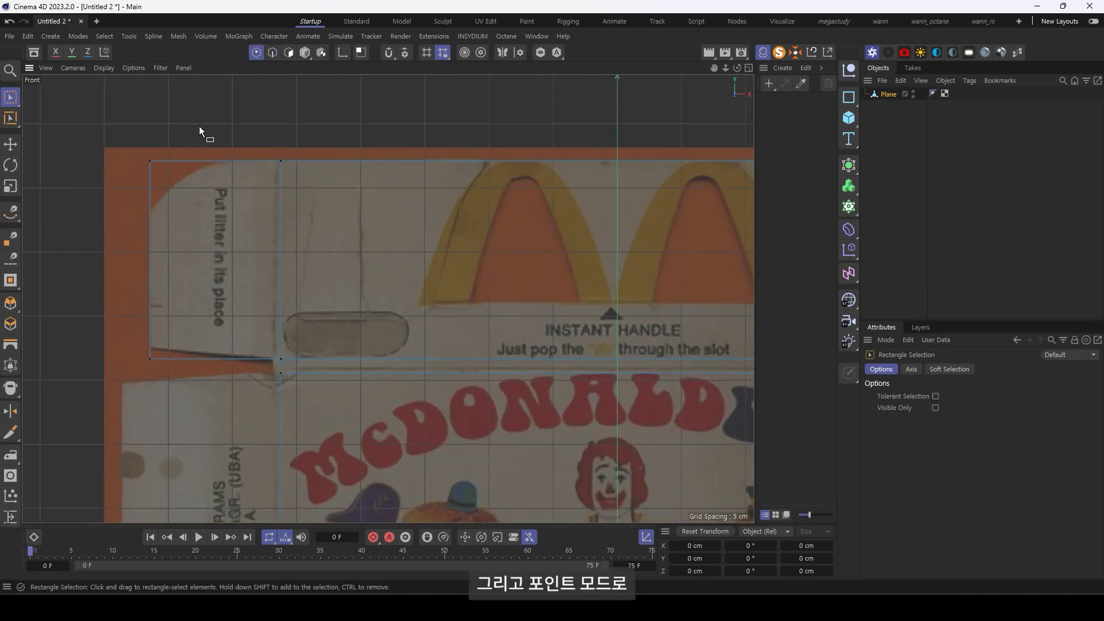
pyautogui.click(148, 153)
pyautogui.scroll(-2, 178, 229)
pyautogui.moveTo(113, 187); pyautogui.dragTo(56, 342)
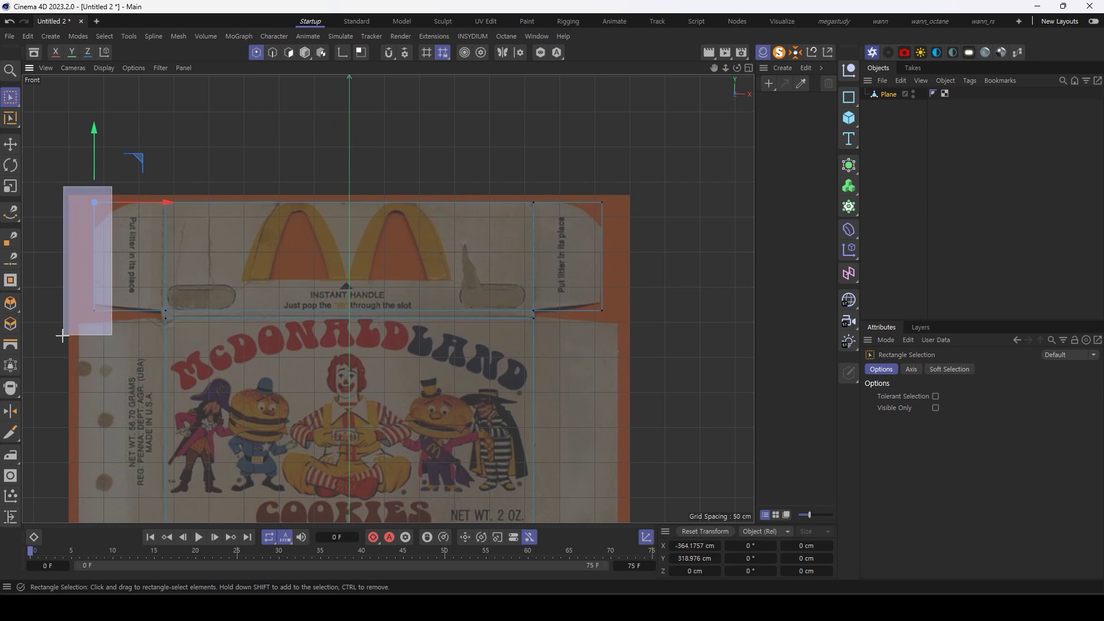
pyautogui.keyDown('shift'); pyautogui.moveTo(645, 164); pyautogui.dragTo(577, 352); pyautogui.keyUp('shift')
pyautogui.scroll(2, 304, 280)
pyautogui.press('t')
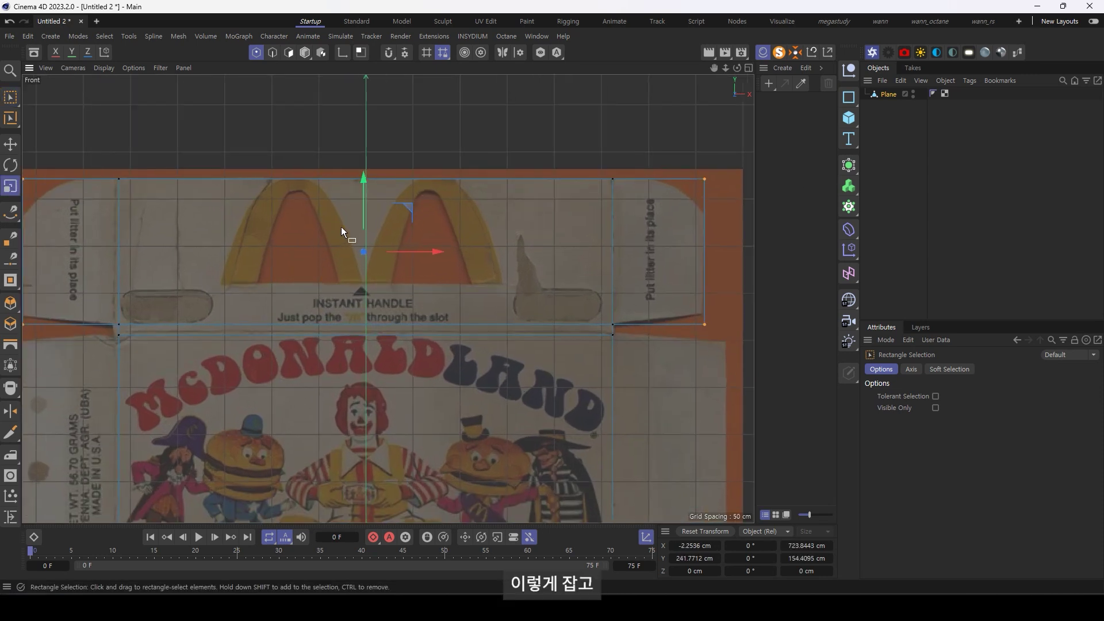
pyautogui.moveTo(364, 178); pyautogui.dragTo(363, 192)
pyautogui.keyDown('alt'); pyautogui.moveTo(363, 191); pyautogui.dragTo(384, 174, button='middle'); pyautogui.keyUp('alt')
pyautogui.press('9')
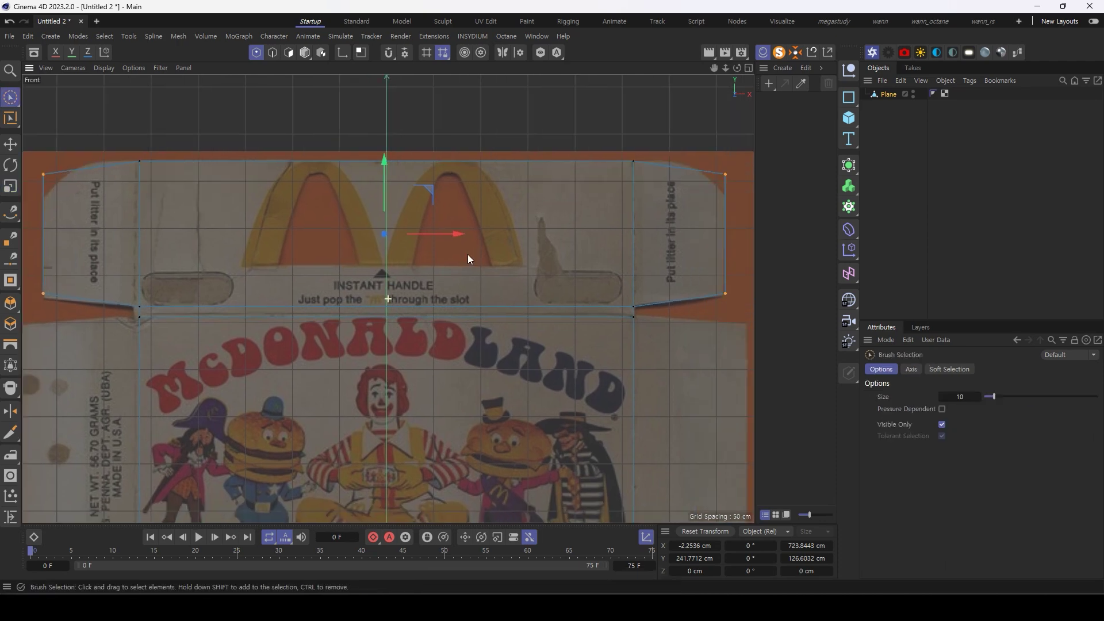
# - Raise the flaps' top corner points to match the printed outline
pyautogui.scroll(-2, 469, 255)
pyautogui.press('0')
pyautogui.moveTo(86, 109); pyautogui.dragTo(724, 153)
pyautogui.moveTo(411, 106); pyautogui.dragTo(412, 122)
pyautogui.scroll(1, 580, 157)
pyautogui.scroll(-2, 574, 201)
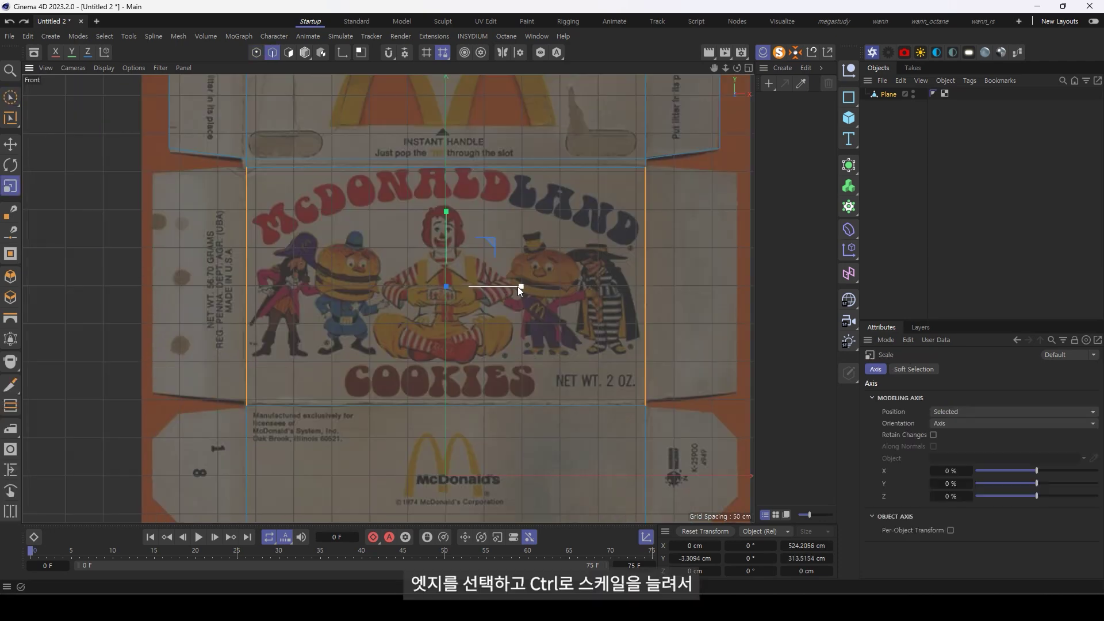
# - Extrude the front panel's side edges into side flaps and shorten them vertically
pyautogui.keyDown('ctrl'); pyautogui.moveTo(518, 287); pyautogui.dragTo(552, 287); pyautogui.keyUp('ctrl')
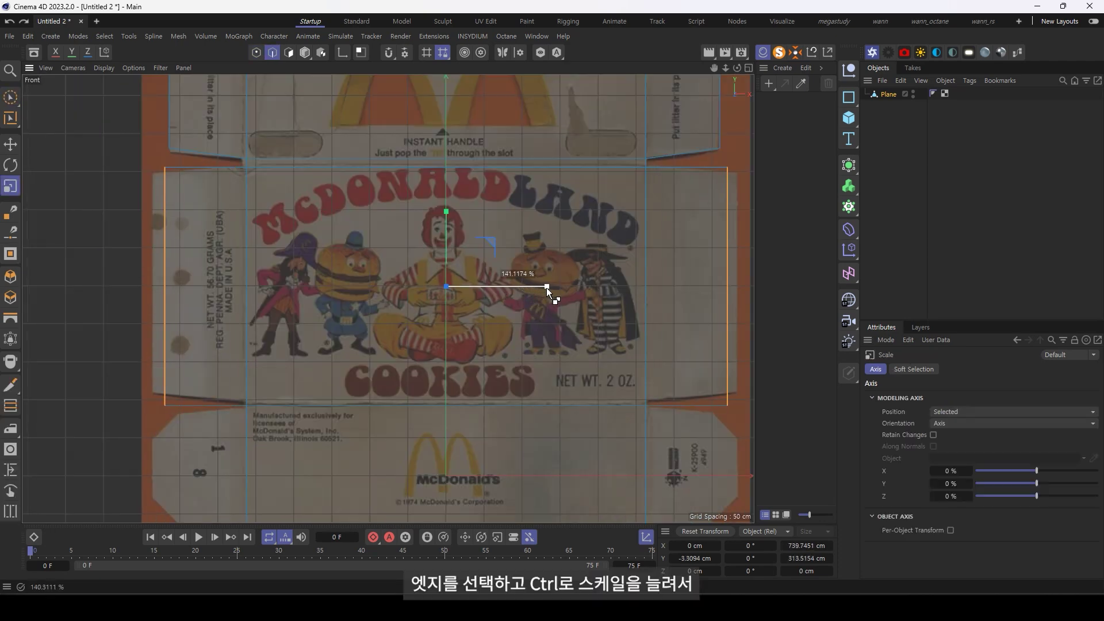
pyautogui.keyDown('ctrl'); pyautogui.moveTo(552, 288); pyautogui.dragTo(550, 291); pyautogui.keyUp('ctrl')
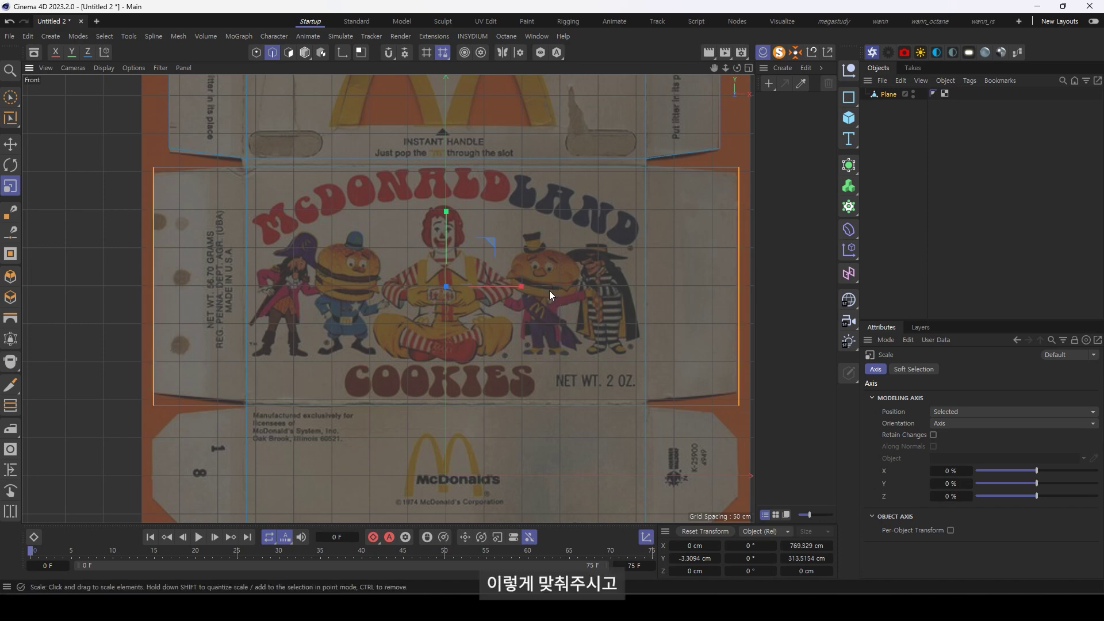
pyautogui.moveTo(447, 217); pyautogui.dragTo(446, 223)
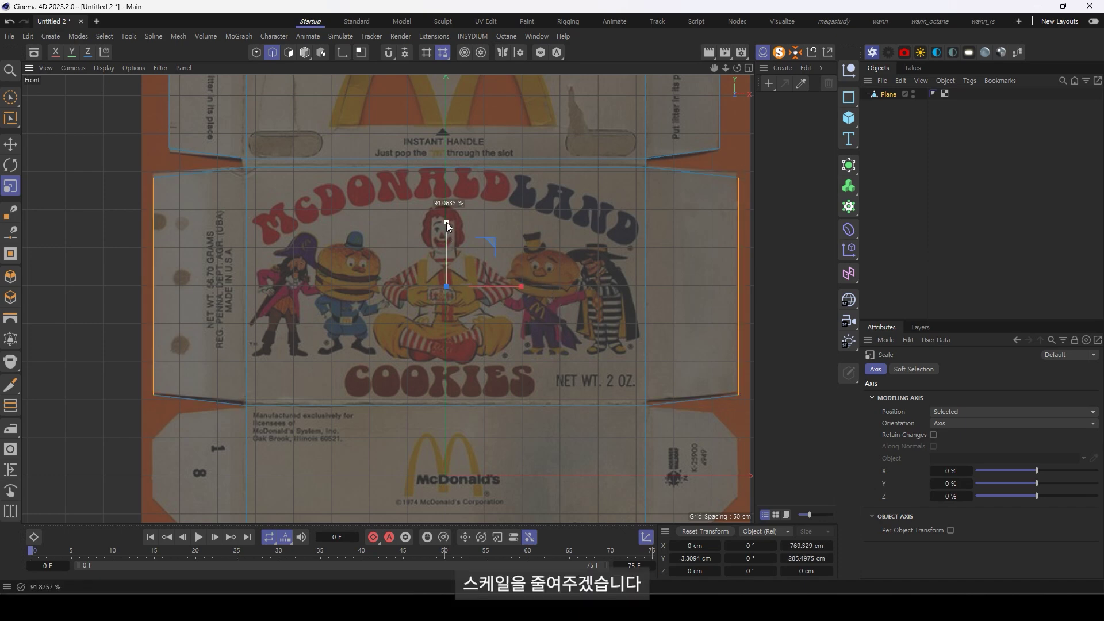
pyautogui.keyDown('alt'); pyautogui.moveTo(544, 307); pyautogui.dragTo(511, 138, button='middle'); pyautogui.keyUp('alt')
pyautogui.press('9')
pyautogui.click(216, 295)
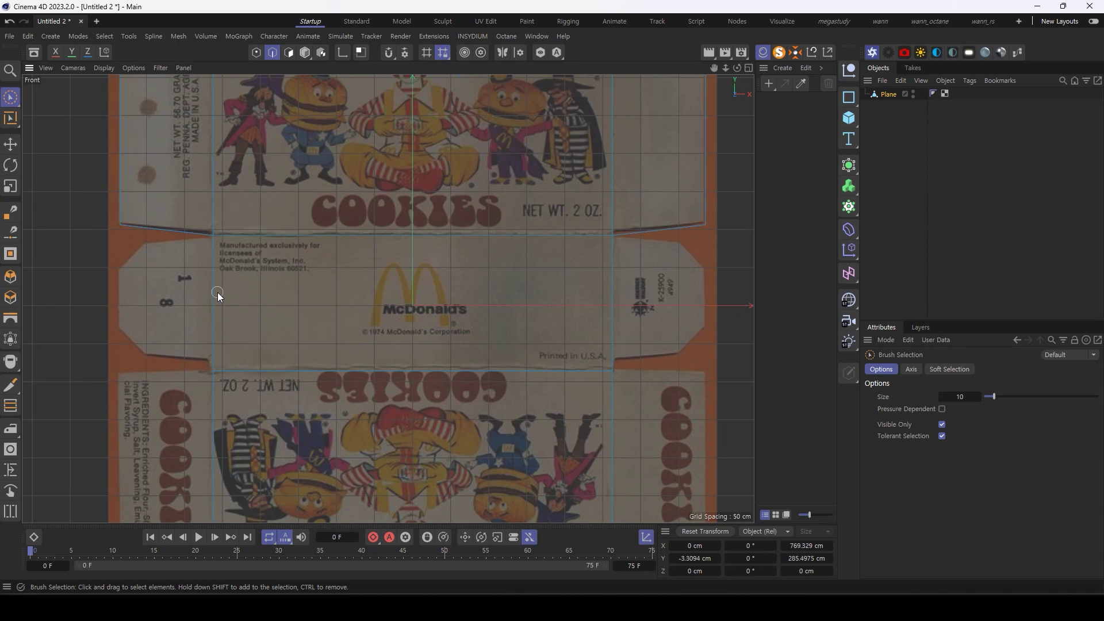
# - Edge-slide a new fold cut line across the McDonald's panel
pyautogui.scroll(2, 415, 242)
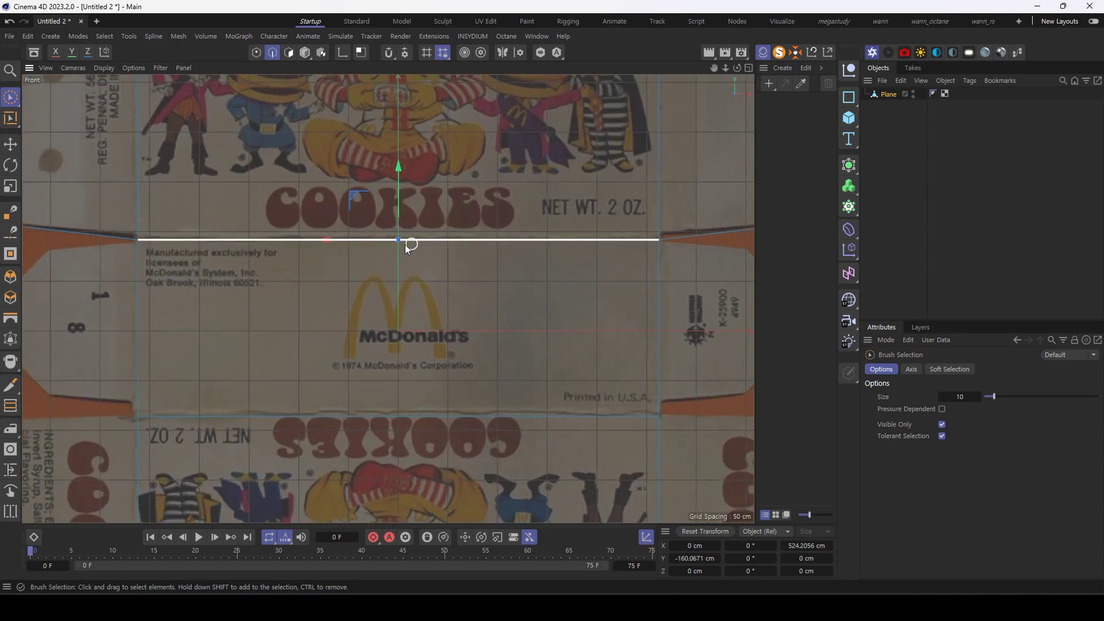
pyautogui.scroll(2, 127, 230)
pyautogui.press('m')
pyautogui.press('o')
pyautogui.scroll(1, 247, 402)
pyautogui.moveTo(279, 401); pyautogui.dragTo(303, 260)
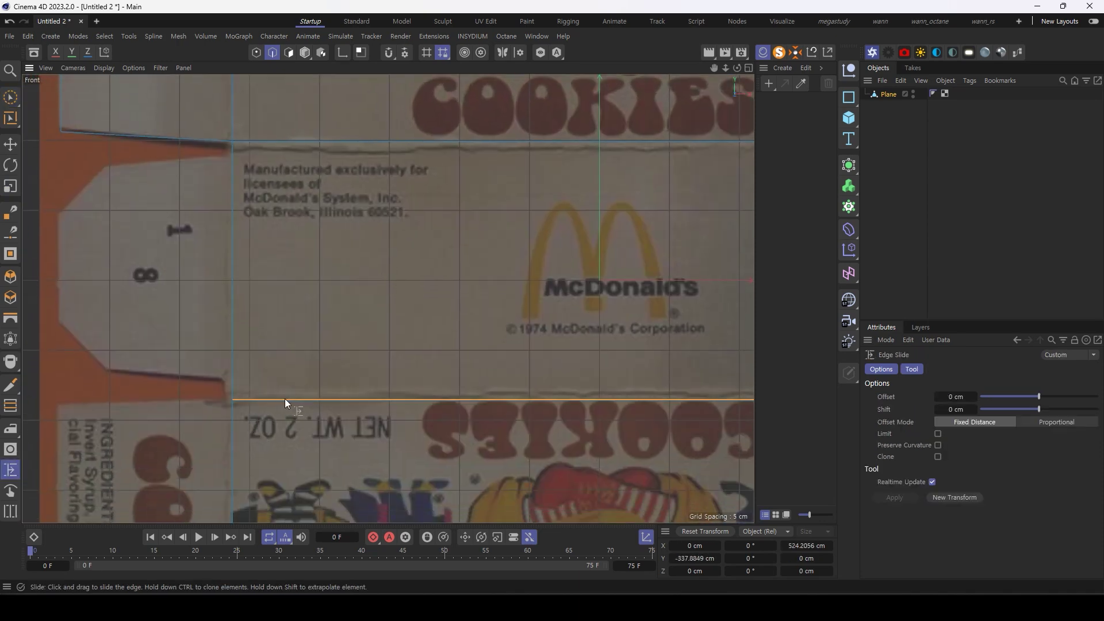
pyautogui.moveTo(303, 260); pyautogui.dragTo(452, 154)
pyautogui.keyDown('ctrl'); pyautogui.moveTo(275, 400); pyautogui.dragTo(298, 379); pyautogui.keyUp('ctrl')
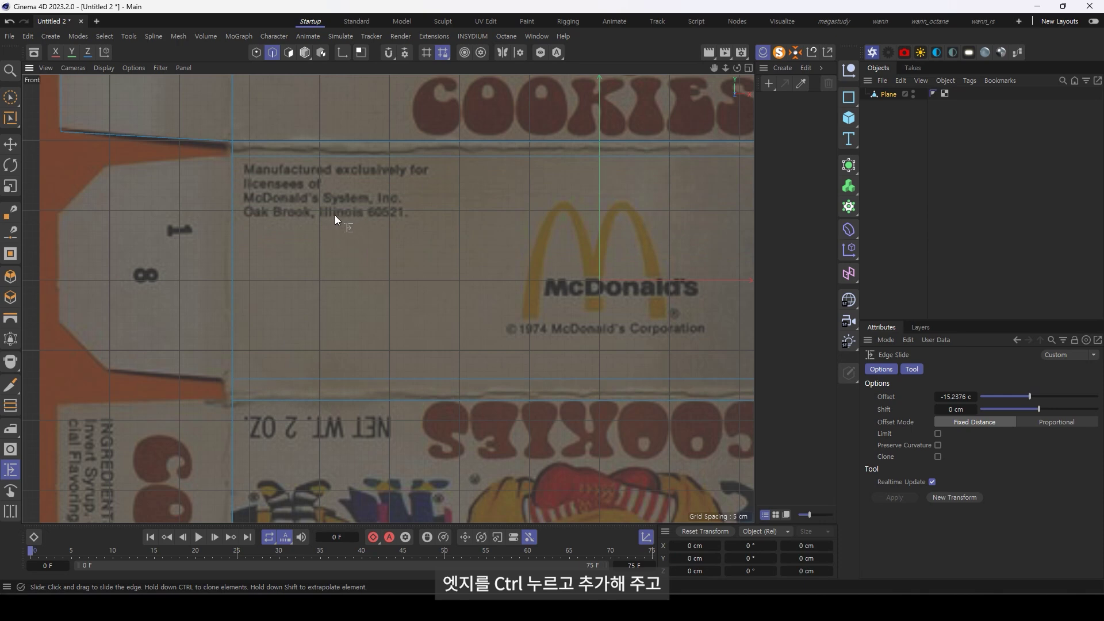
# - Extrude side flaps from the McDonald's panel's left and right vertical edges
pyautogui.press('9')
pyautogui.click(233, 218)
pyautogui.scroll(-5, 237, 240)
pyautogui.keyDown('shift'); pyautogui.click(409, 259); pyautogui.keyUp('shift')
pyautogui.scroll(2, 296, 279)
pyautogui.press('t')
pyautogui.scroll(2, 296, 279)
pyautogui.moveTo(247, 277); pyautogui.dragTo(285, 274)
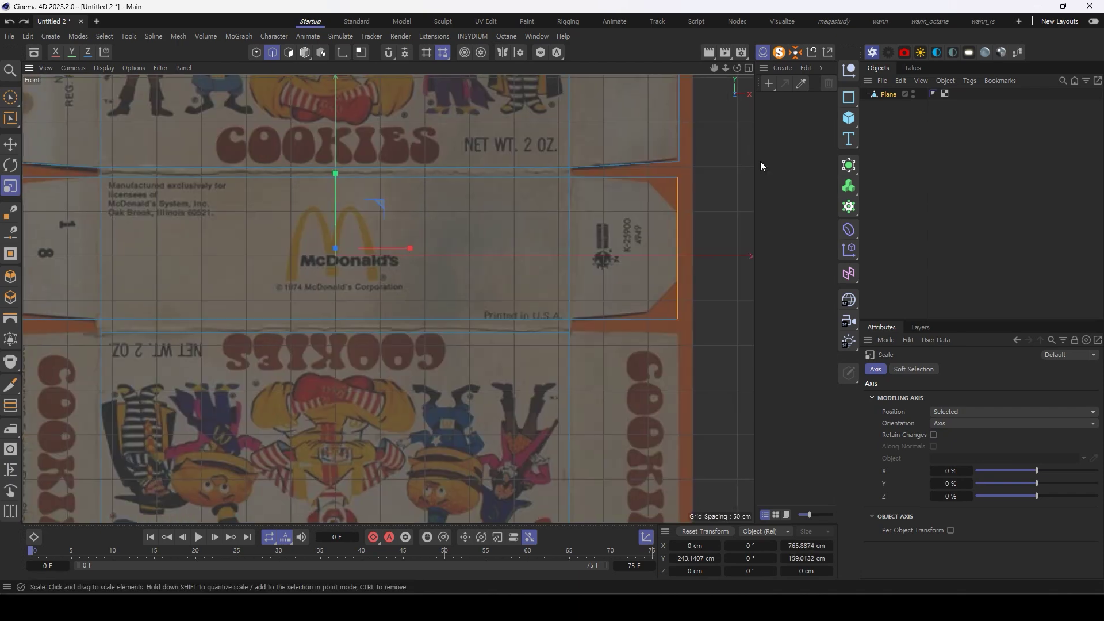
pyautogui.press('0')
# - Extrude side flaps from the upside-down back panel's vertical edges
pyautogui.scroll(2, 417, 197)
pyautogui.press('9')
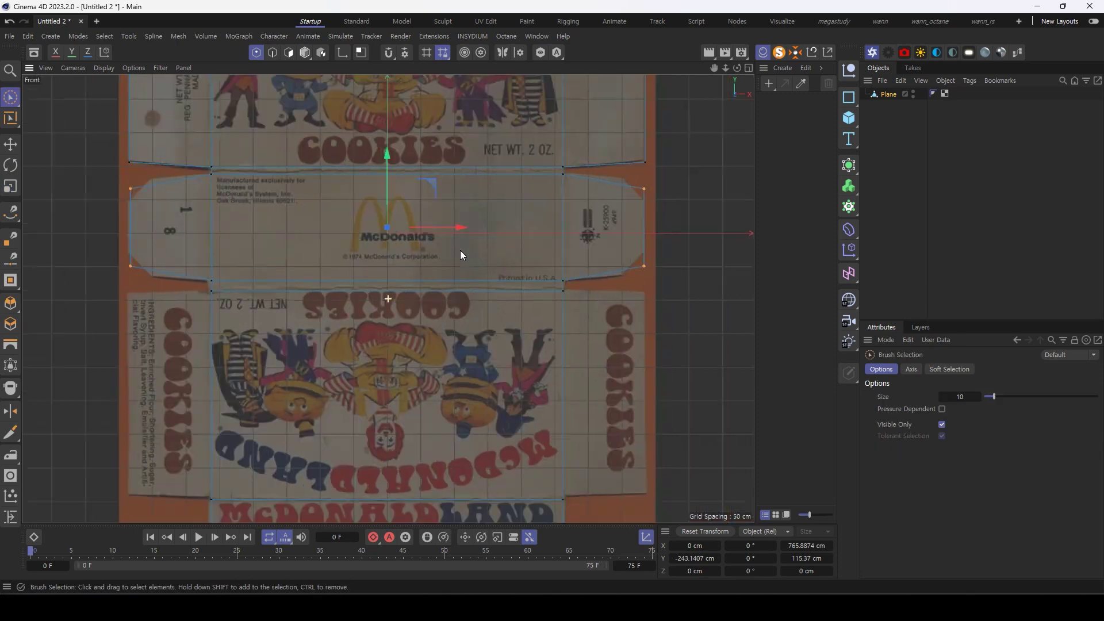
pyautogui.moveTo(460, 250); pyautogui.dragTo(363, 446, button='middle')
pyautogui.click(179, 299)
pyautogui.keyDown('shift'); pyautogui.click(608, 299); pyautogui.keyUp('shift')
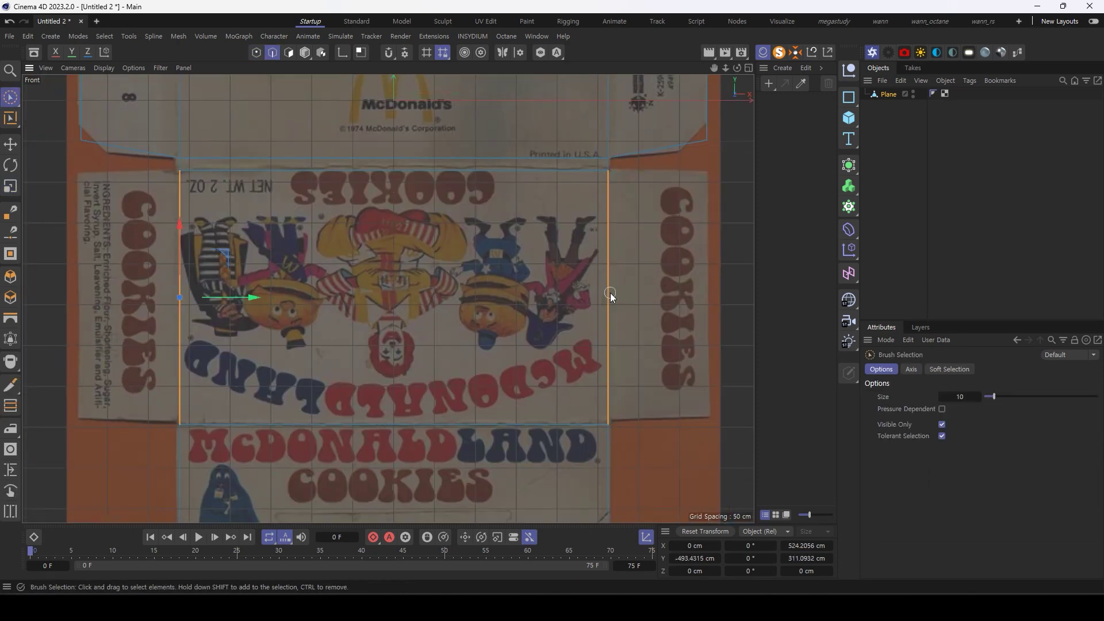
pyautogui.press('t')
pyautogui.moveTo(484, 299); pyautogui.dragTo(500, 298)
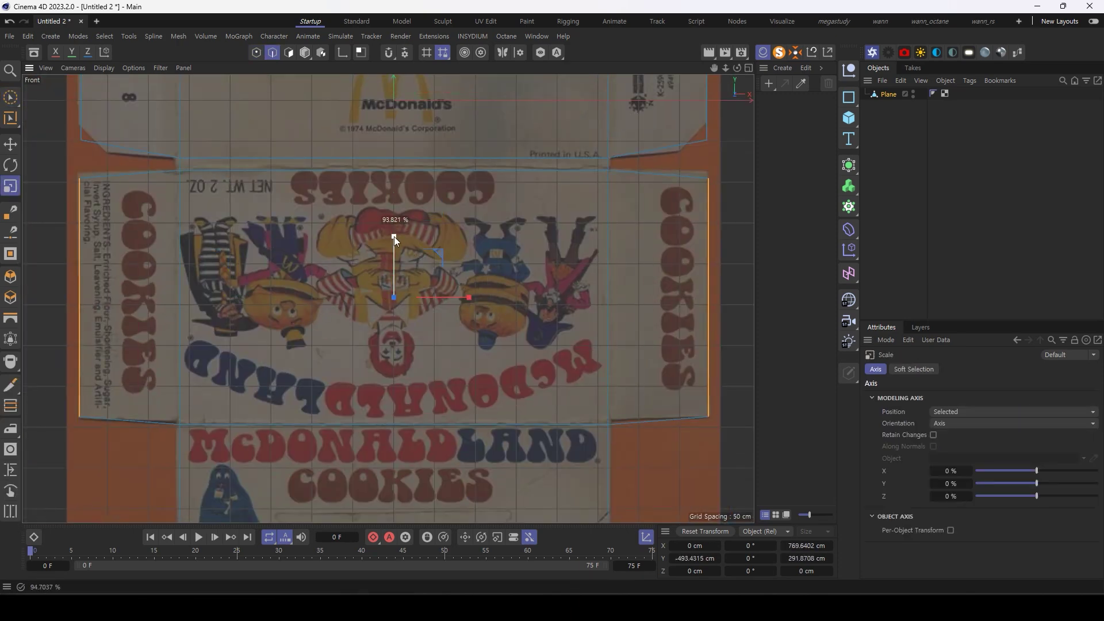
pyautogui.press('9')
# - Switch to Polygon mode and pan around to inspect the box net
pyautogui.scroll(-2, 523, 345)
pyautogui.moveTo(523, 342); pyautogui.dragTo(403, 409, button='middle')
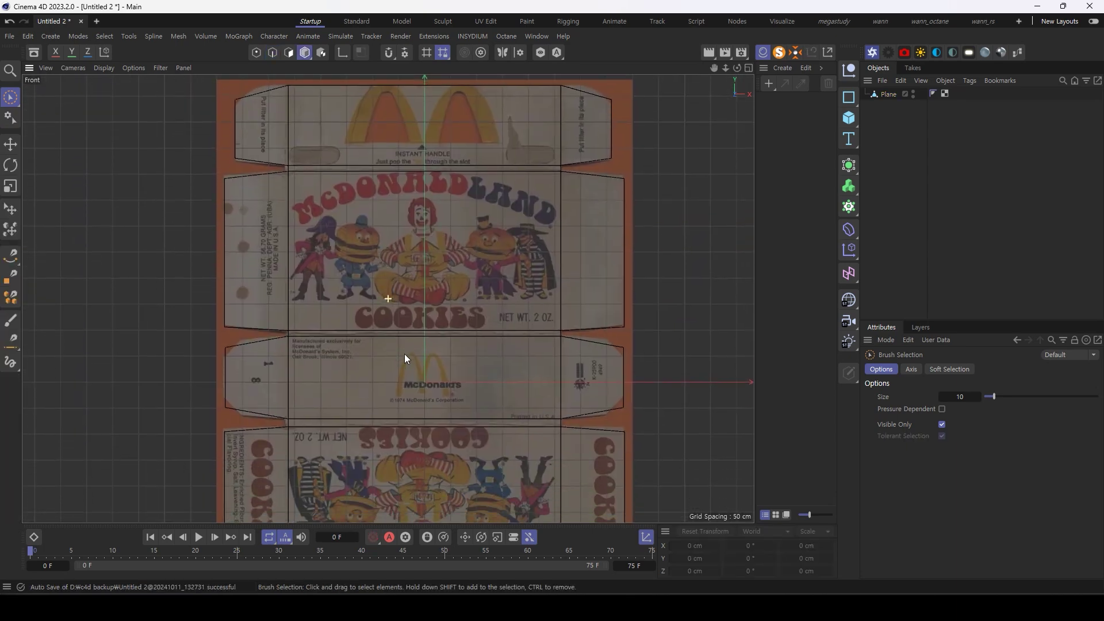
pyautogui.press('Return')
pyautogui.moveTo(408, 332); pyautogui.dragTo(410, 295, button='middle')
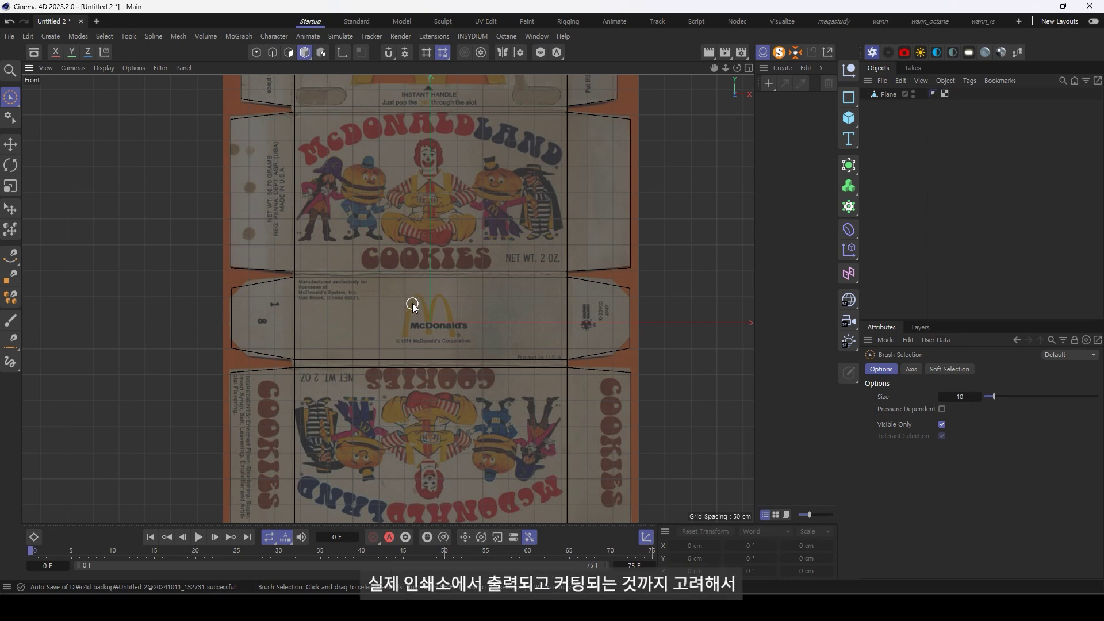
pyautogui.moveTo(435, 292)
pyautogui.keyDown('alt'); pyautogui.mouseDown(button='middle')
pyautogui.moveTo(444, 322)
pyautogui.moveTo(419, 281)
pyautogui.moveTo(352, 303)
pyautogui.mouseUp(button='middle'); pyautogui.keyUp('alt')
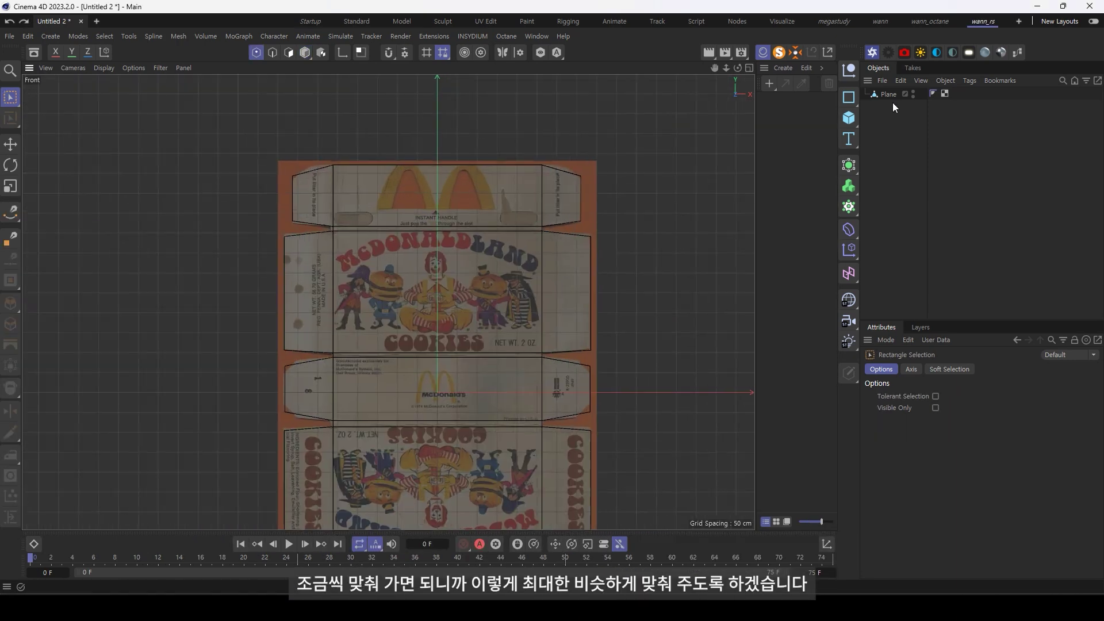
pyautogui.scroll(5, 236, 371)
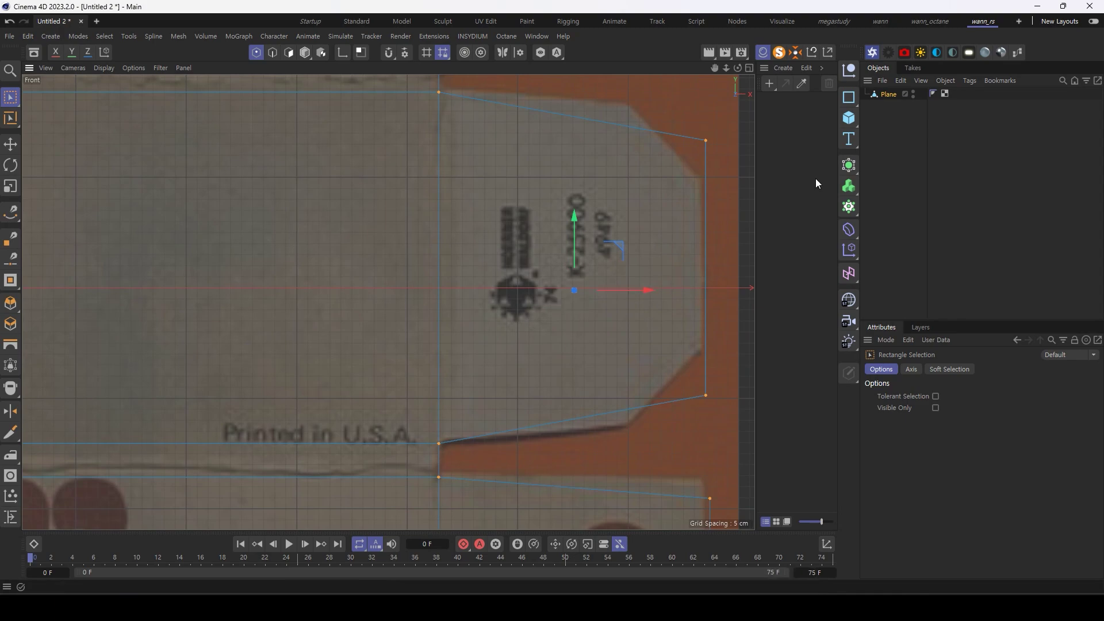
# - Select the points along the box's right edge and nudge the last flap onto the printed outline
pyautogui.moveTo(678, 119); pyautogui.dragTo(615, 396)
pyautogui.scroll(5, 633, 192)
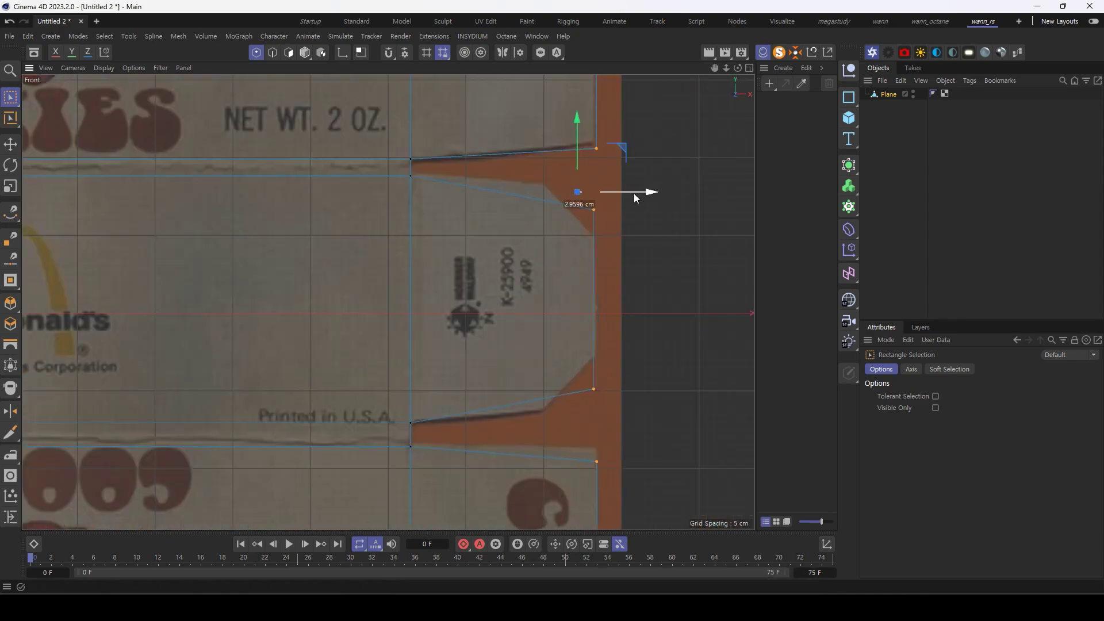
pyautogui.scroll(-3, 567, 403)
pyautogui.scroll(1, 475, 413)
pyautogui.scroll(-1, 506, 413)
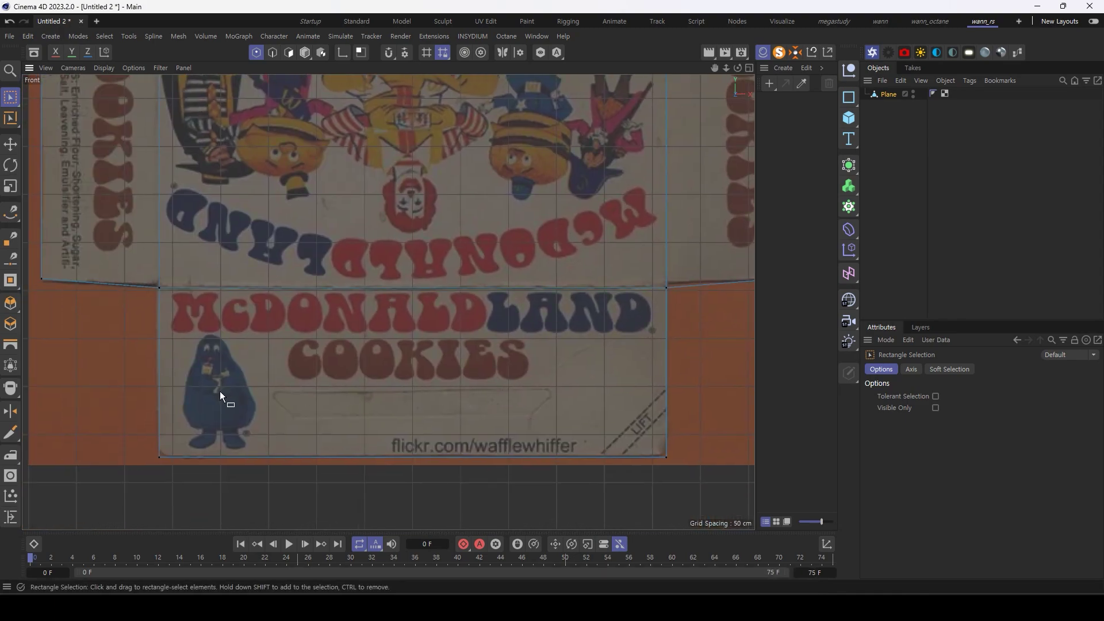
pyautogui.scroll(5, 341, 410)
pyautogui.scroll(-5, 463, 333)
pyautogui.scroll(1, 661, 237)
pyautogui.scroll(4, 311, 230)
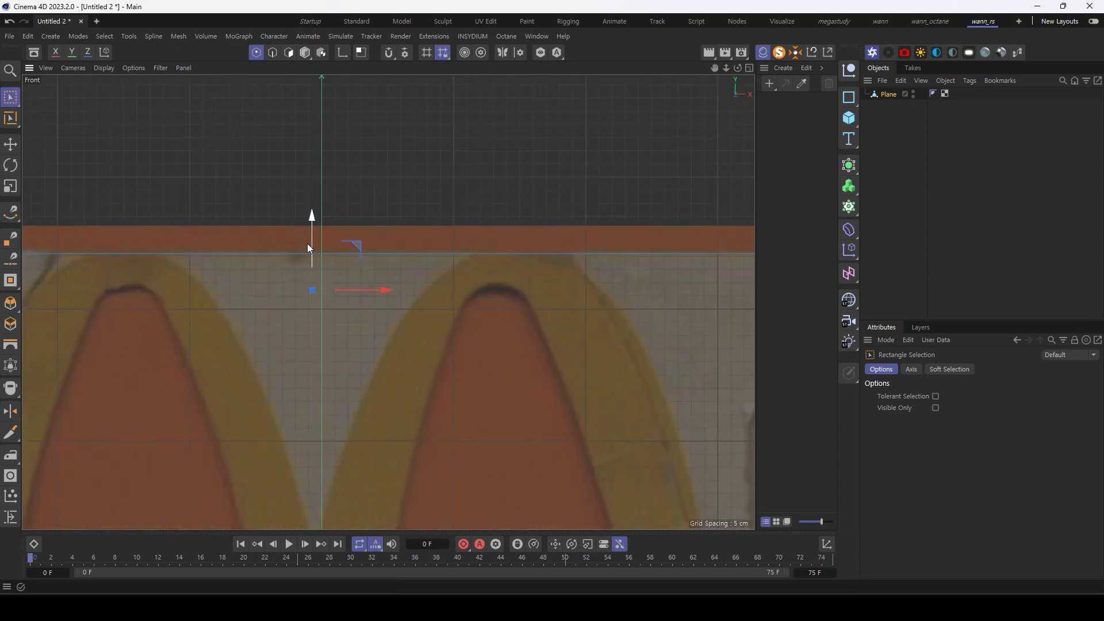
pyautogui.scroll(-2, 420, 295)
pyautogui.scroll(3, 290, 285)
pyautogui.scroll(1, 278, 285)
pyautogui.scroll(-3, 265, 294)
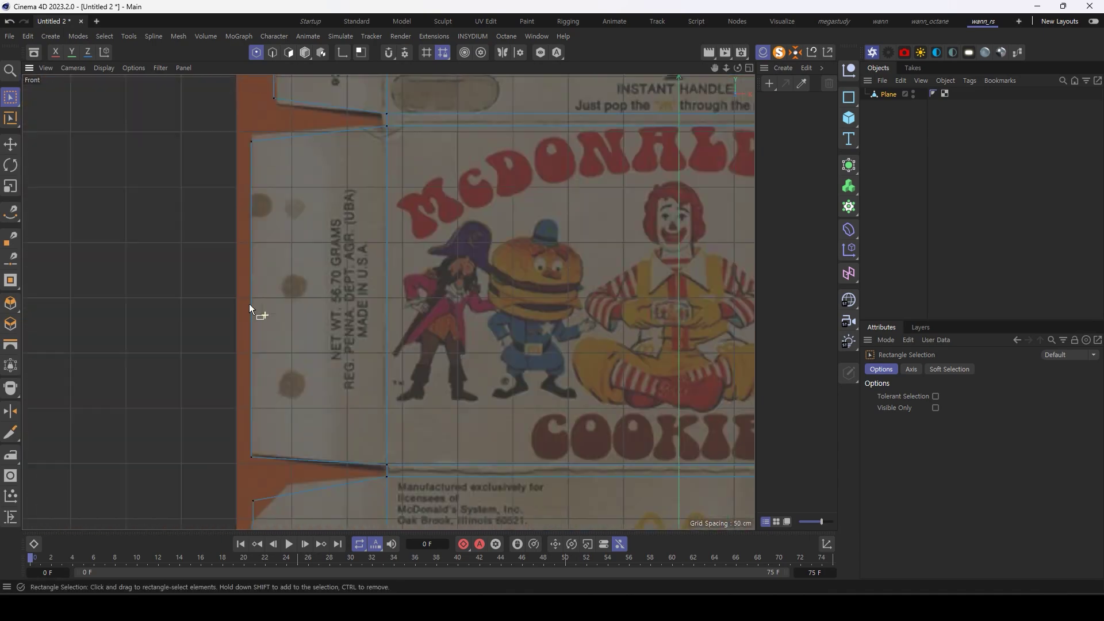
pyautogui.scroll(-2, 270, 297)
pyautogui.scroll(-2, 291, 248)
pyautogui.scroll(6, 303, 320)
pyautogui.moveTo(320, 434); pyautogui.dragTo(322, 434)
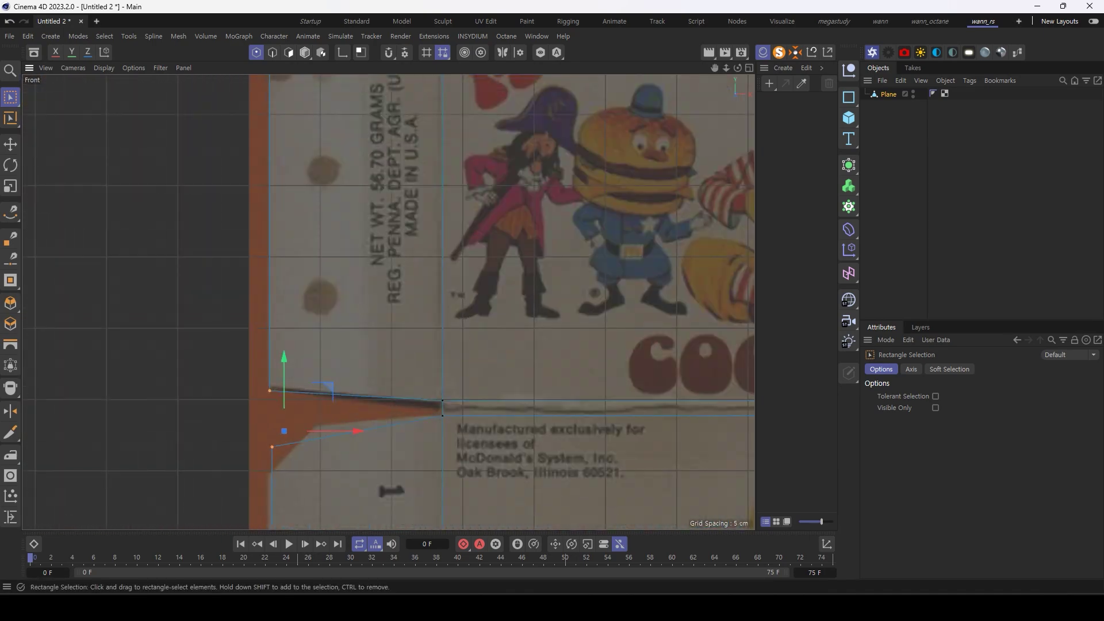
pyautogui.scroll(-3, 584, 197)
pyautogui.scroll(-3, 582, 301)
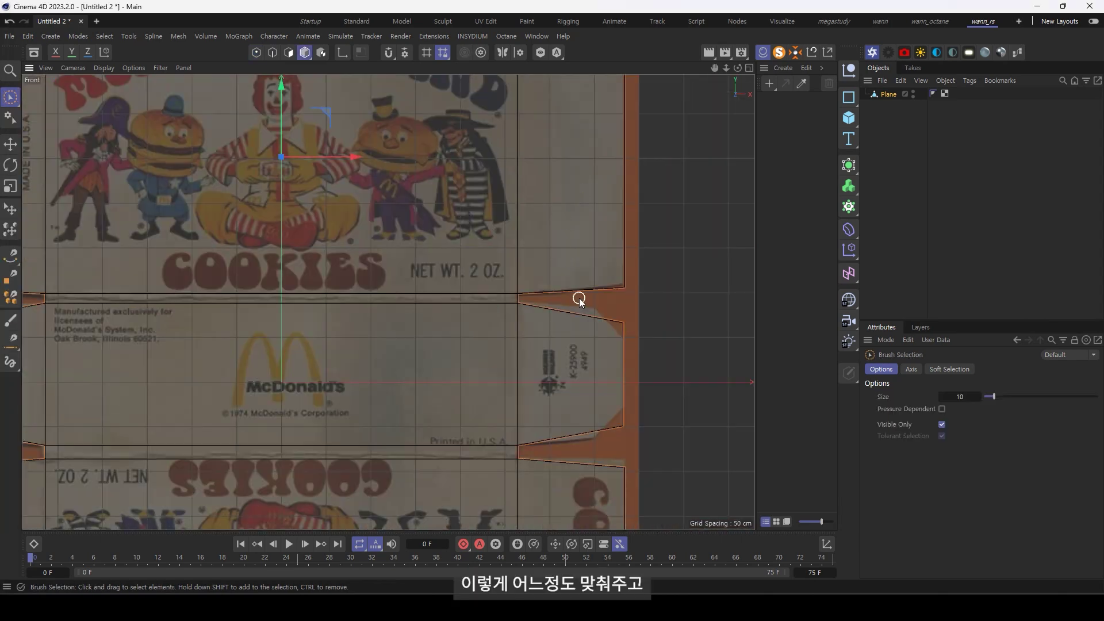
pyautogui.scroll(-3, 530, 311)
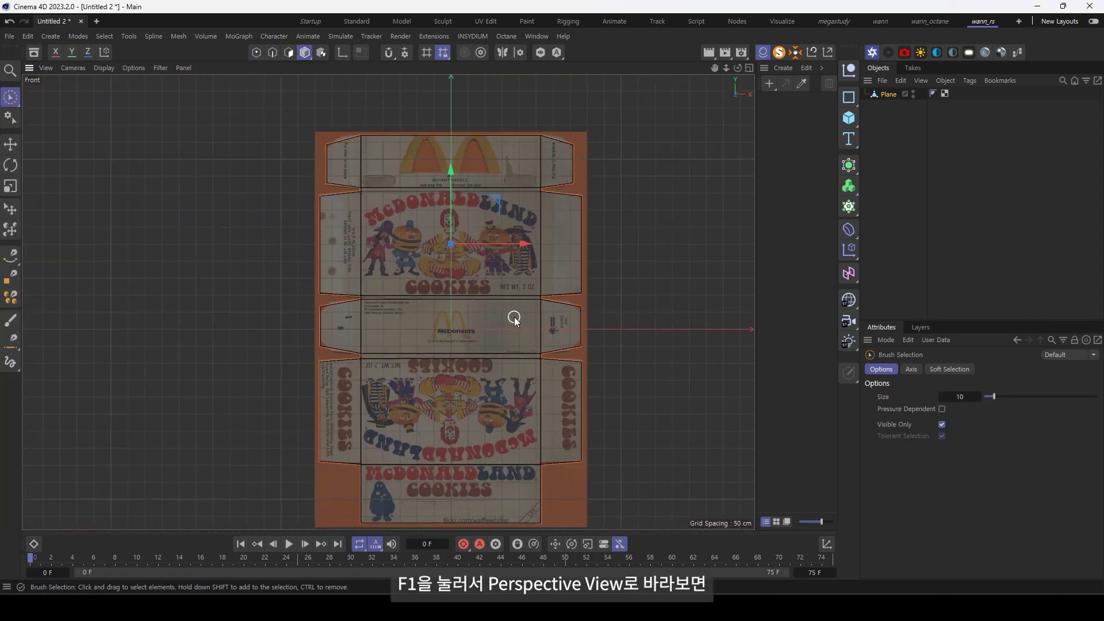
# - In Perspective view, select all 16 polygons of the flat net, then return to Model mode
pyautogui.press('F1')
pyautogui.moveTo(502, 319)
pyautogui.keyDown('alt'); pyautogui.mouseDown()
pyautogui.moveTo(383, 301)
pyautogui.moveTo(460, 351)
pyautogui.moveTo(415, 354)
pyautogui.moveTo(419, 343)
pyautogui.moveTo(361, 365)
pyautogui.moveTo(251, 329)
pyautogui.moveTo(457, 354)
pyautogui.moveTo(396, 330)
pyautogui.moveTo(500, 356)
pyautogui.mouseUp(); pyautogui.keyUp('alt')
pyautogui.press('Return')
pyautogui.hotkey('ctrl', 'a')
pyautogui.press('Return')
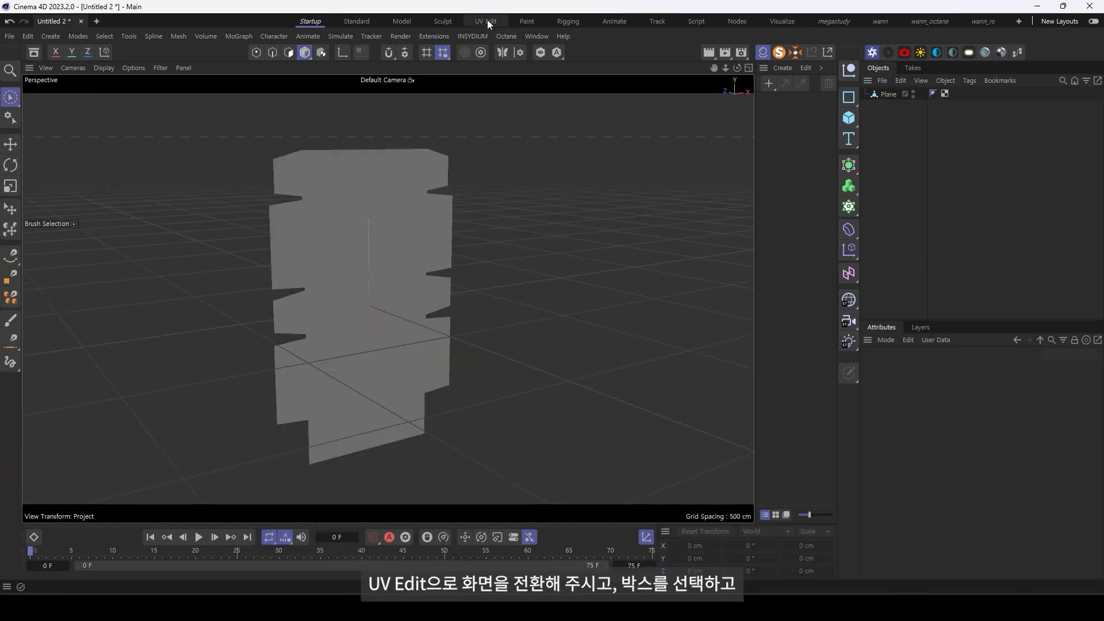
# - In the UV Edit layout, select all of the Plane's polygons and UV-unwrap them
pyautogui.click(487, 21)
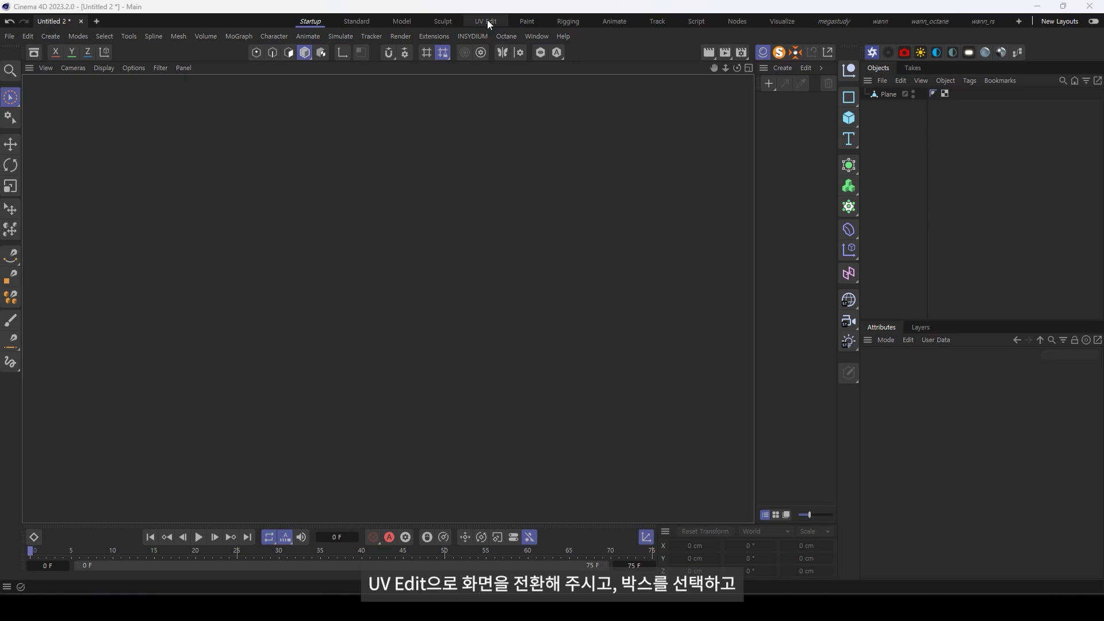
pyautogui.click(695, 311)
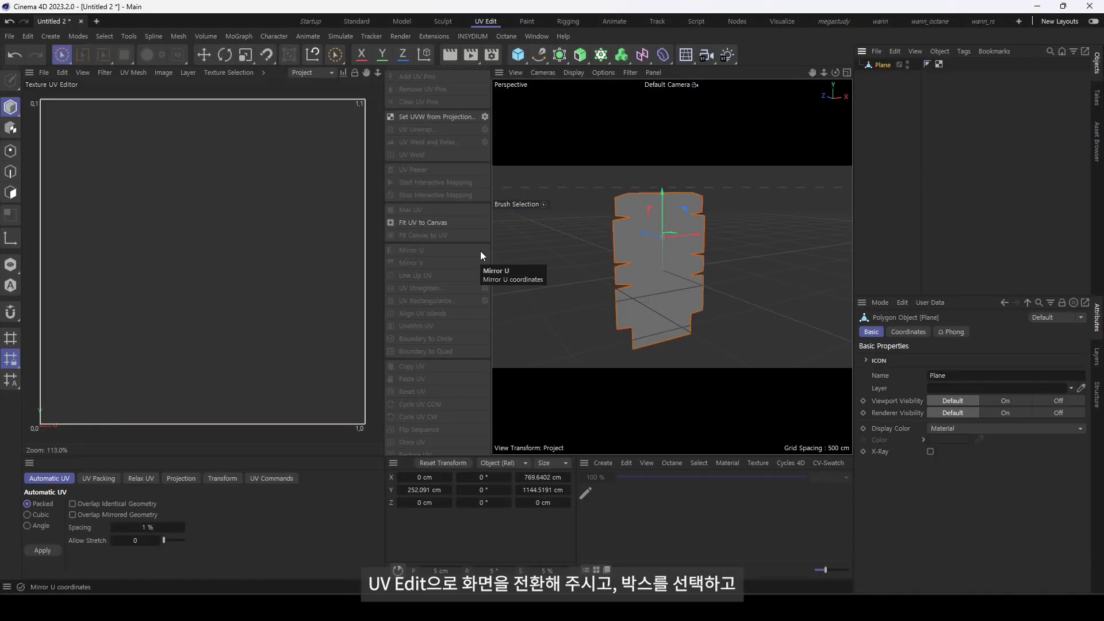
pyautogui.click(11, 192)
pyautogui.hotkey('ctrl', 'a')
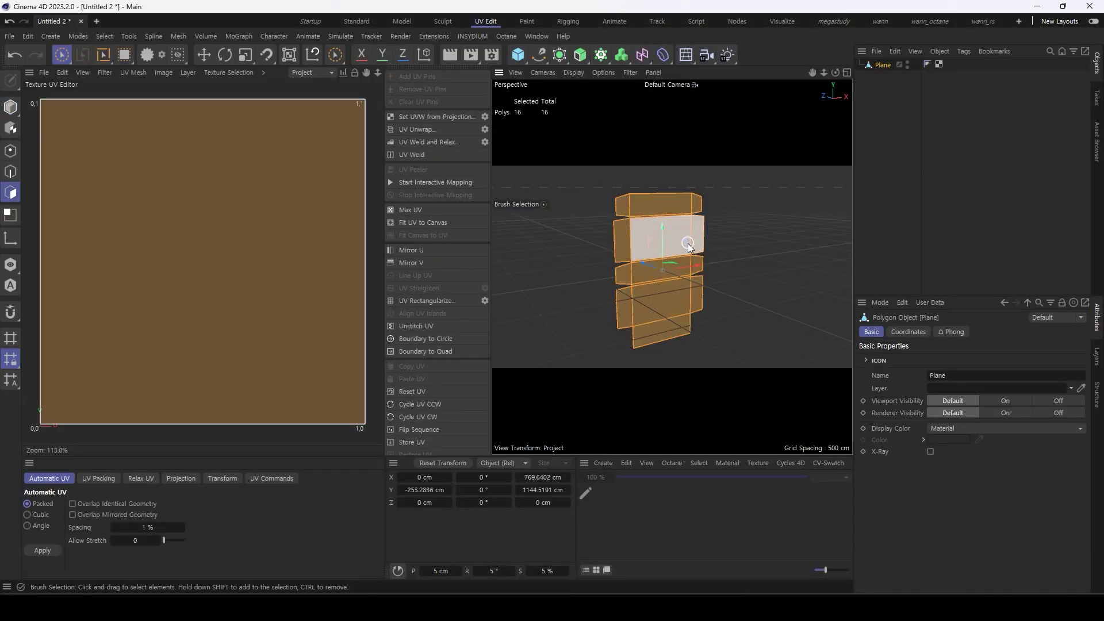
pyautogui.click(433, 130)
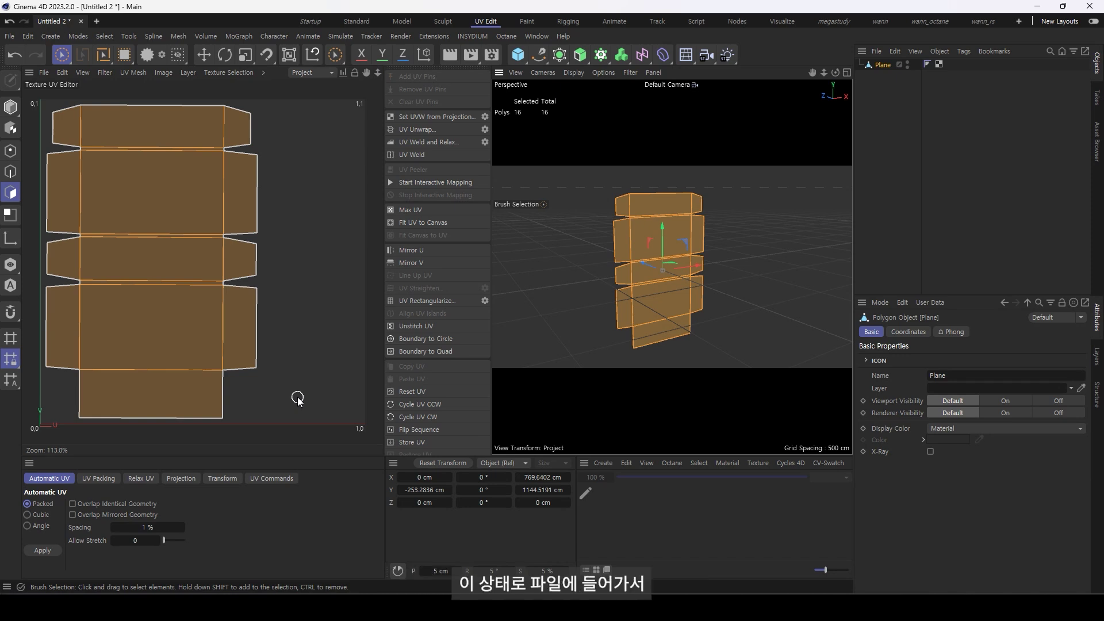
pyautogui.click(47, 73)
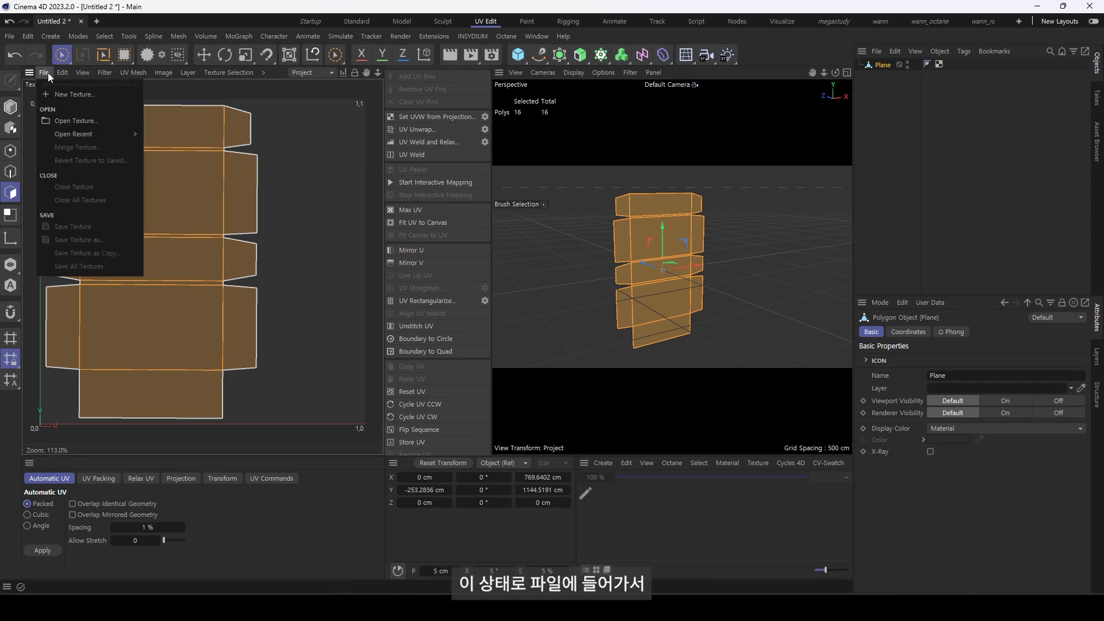
# - Create a new 2048×2048 white texture with the UV mesh drawn on its own layer
pyautogui.click(85, 97)
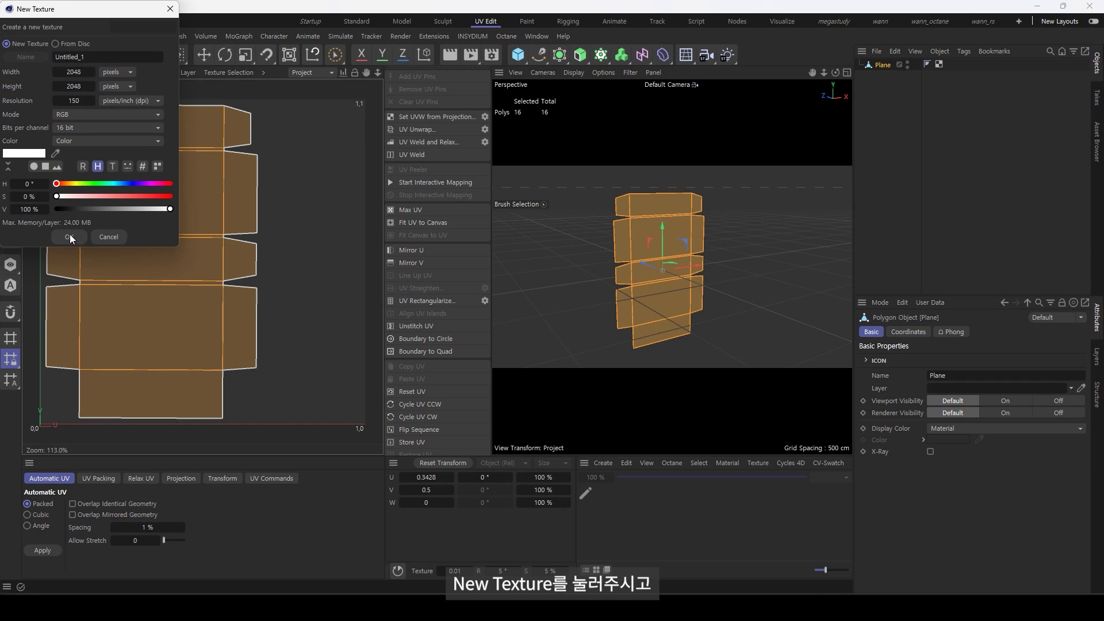
pyautogui.click(69, 236)
pyautogui.click(188, 73)
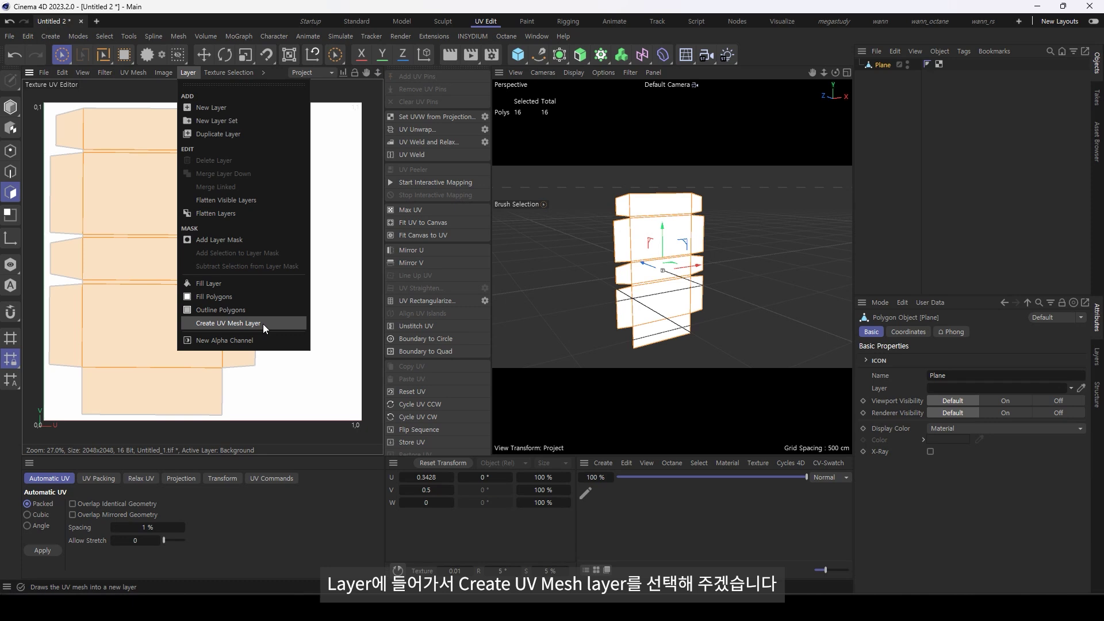
pyautogui.click(263, 323)
# - Save a copy of the texture in PSD format named 'Box'
pyautogui.click(44, 72)
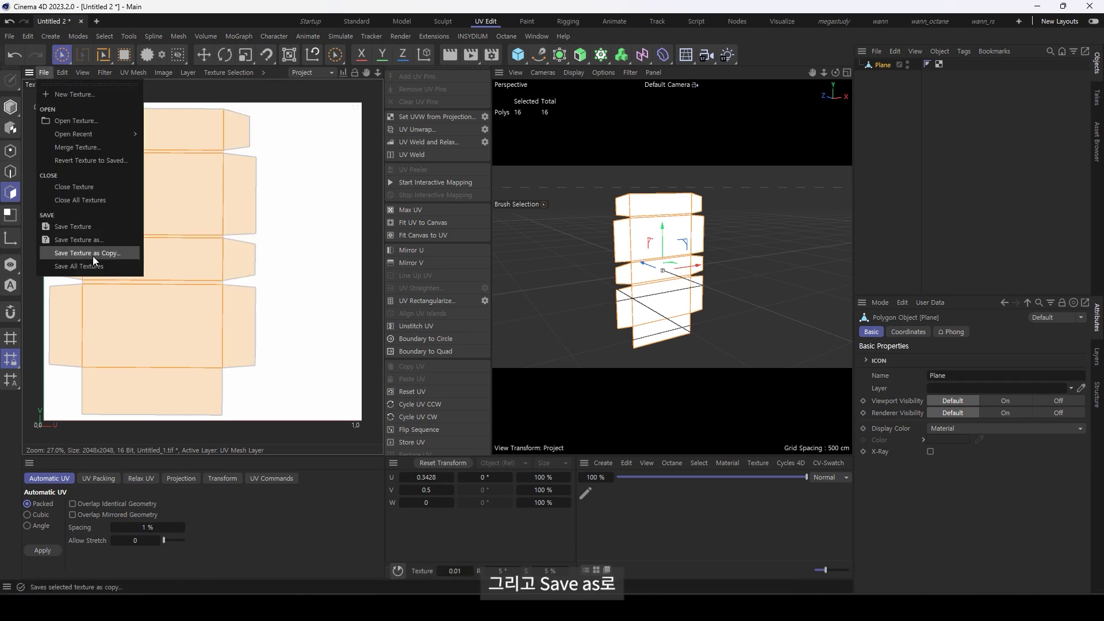
pyautogui.click(103, 239)
pyautogui.click(81, 208)
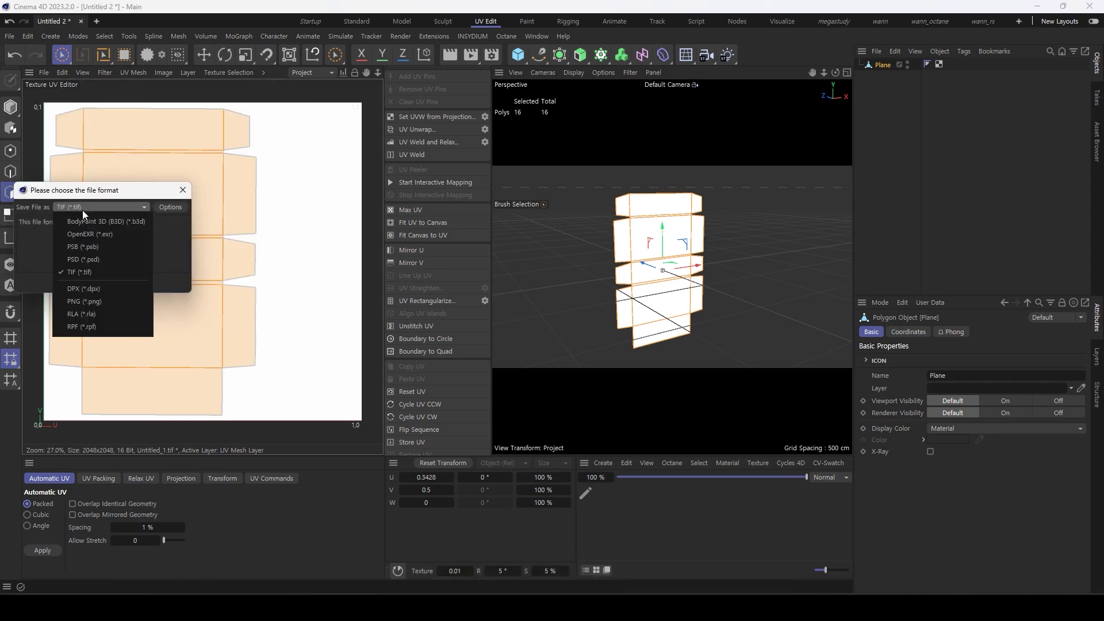
pyautogui.click(99, 260)
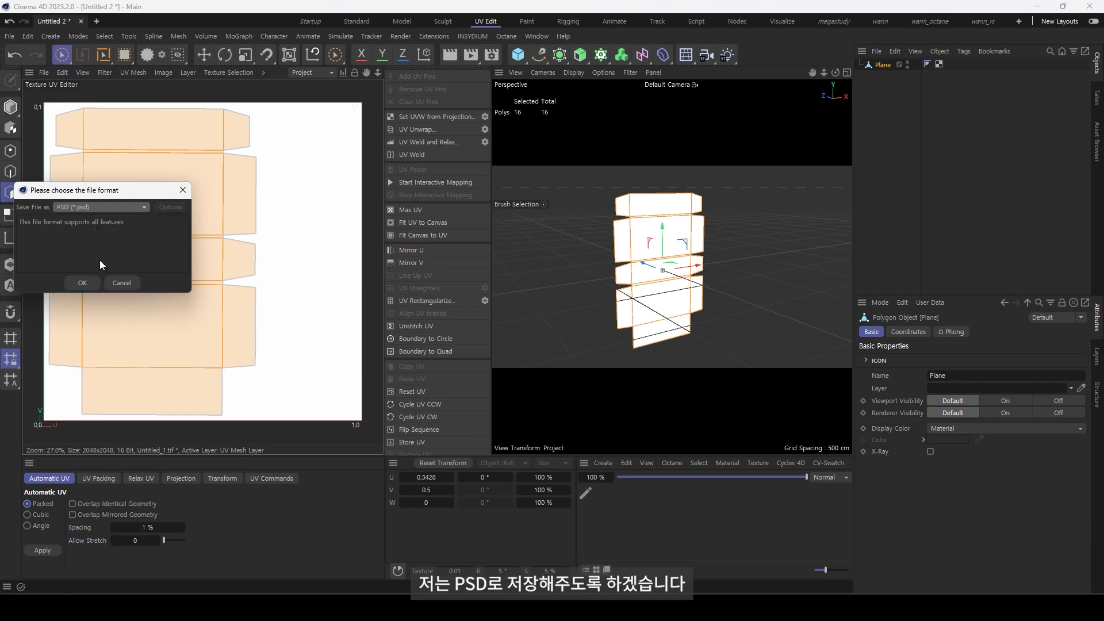
pyautogui.click(82, 281)
pyautogui.write('B')
pyautogui.press('capslock')
pyautogui.write('ox')
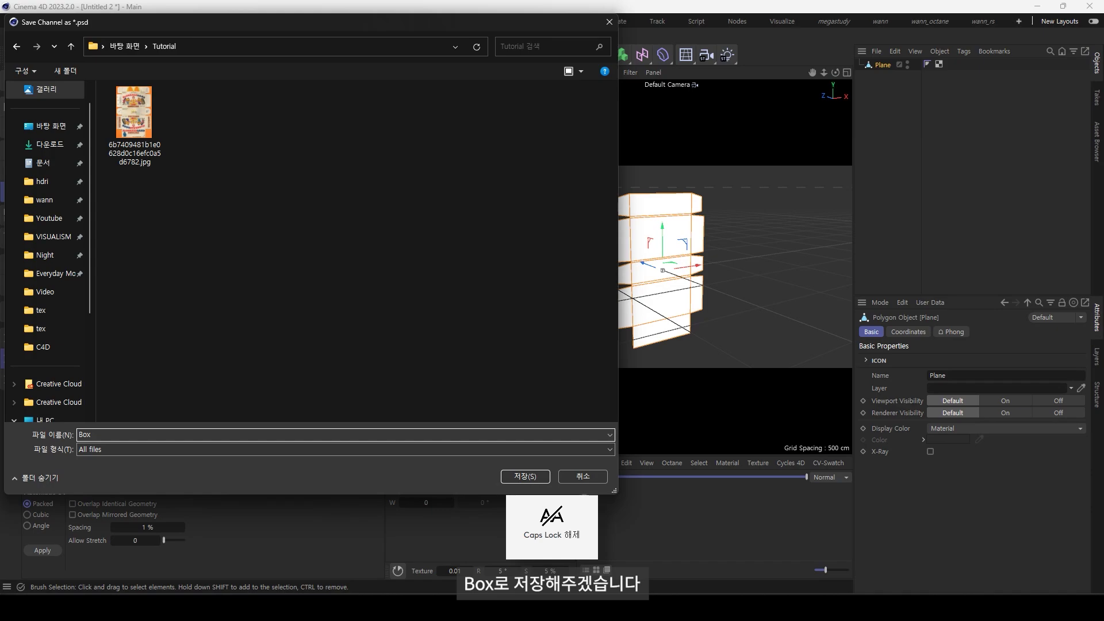
pyautogui.press('Return')
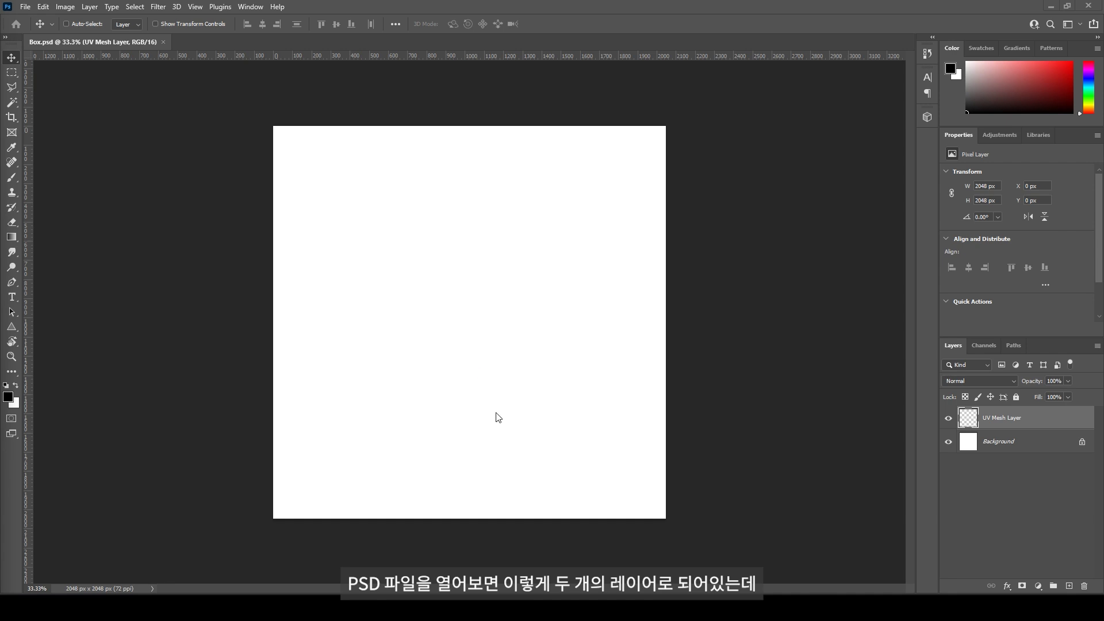
# - Fill the Background layer black, then place the cookie-box reference photo and scale it up
pyautogui.click(1016, 441)
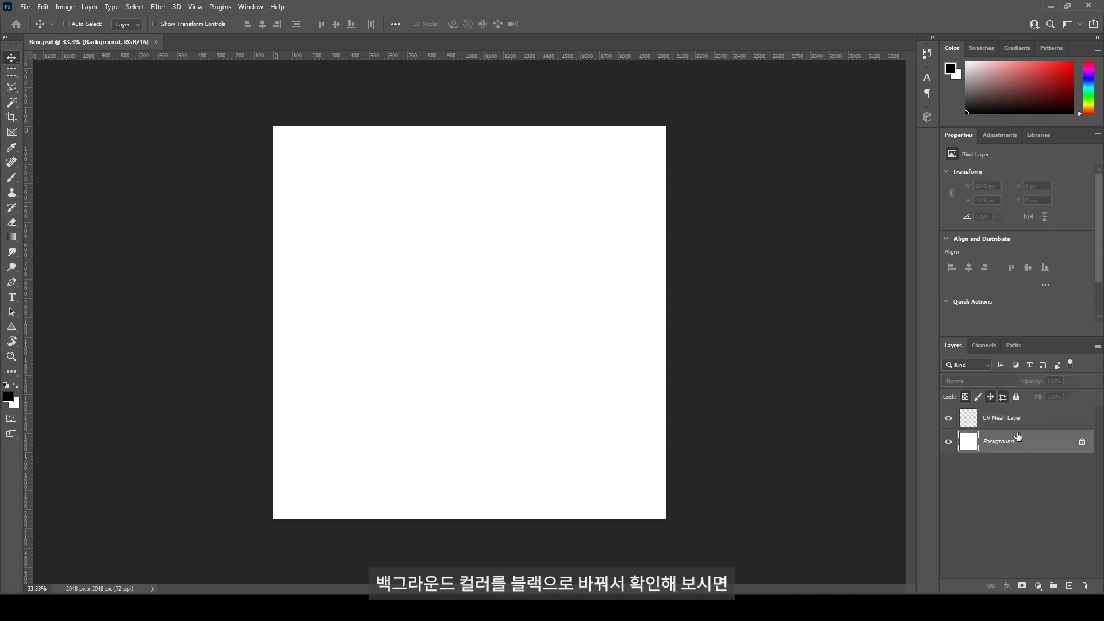
pyautogui.hotkey('alt', 'Delete')
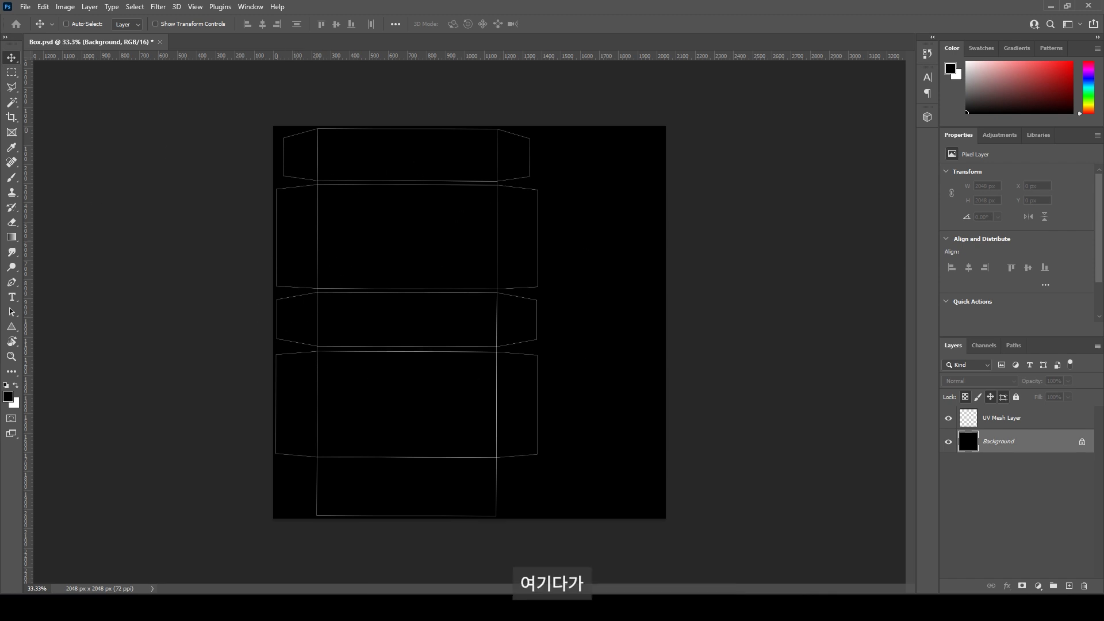
pyautogui.moveTo(1103, 322); pyautogui.dragTo(470, 323)
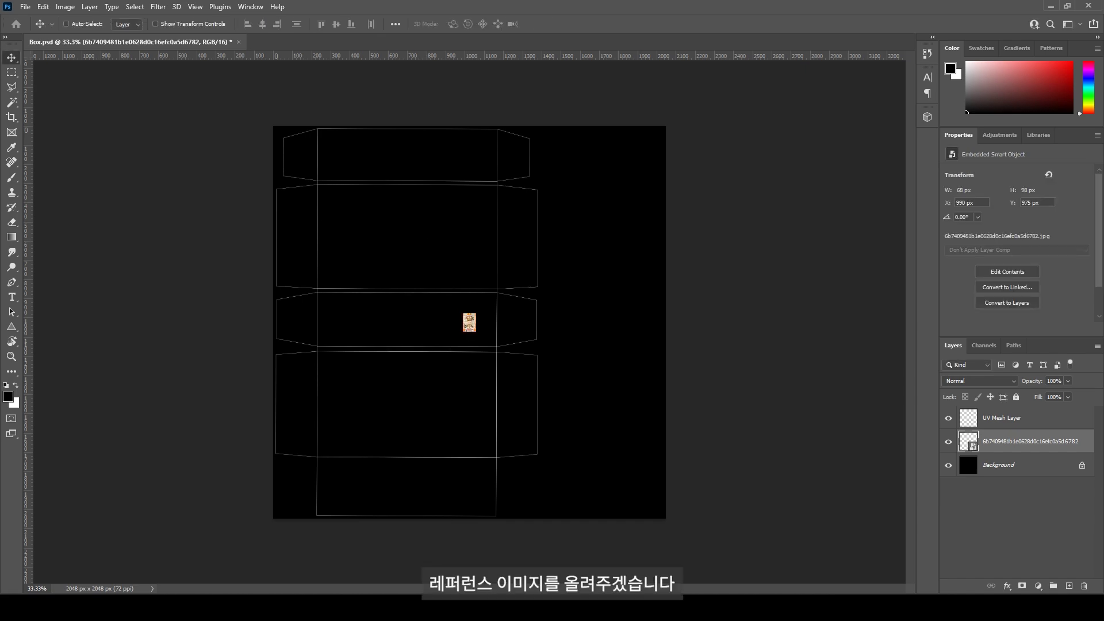
pyautogui.hotkey('ctrl', 't')
pyautogui.keyDown('alt'); pyautogui.moveTo(476, 313); pyautogui.dragTo(641, 144); pyautogui.keyUp('alt')
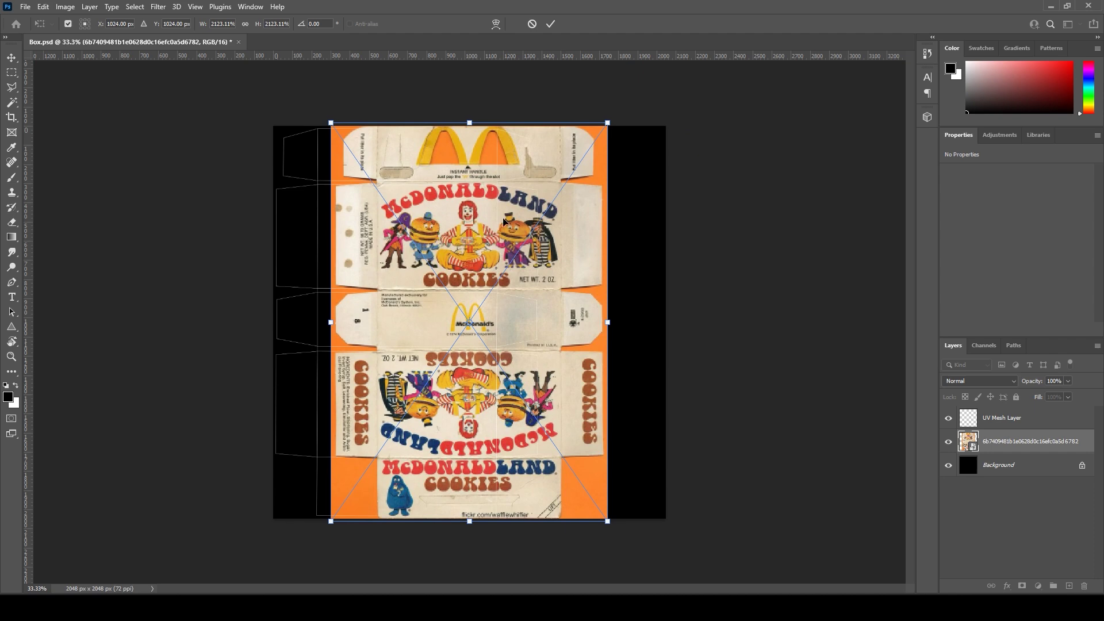
pyautogui.press('Return')
# - Set the photo layer to 50% opacity and slide it onto the UV outlines
pyautogui.press('5')
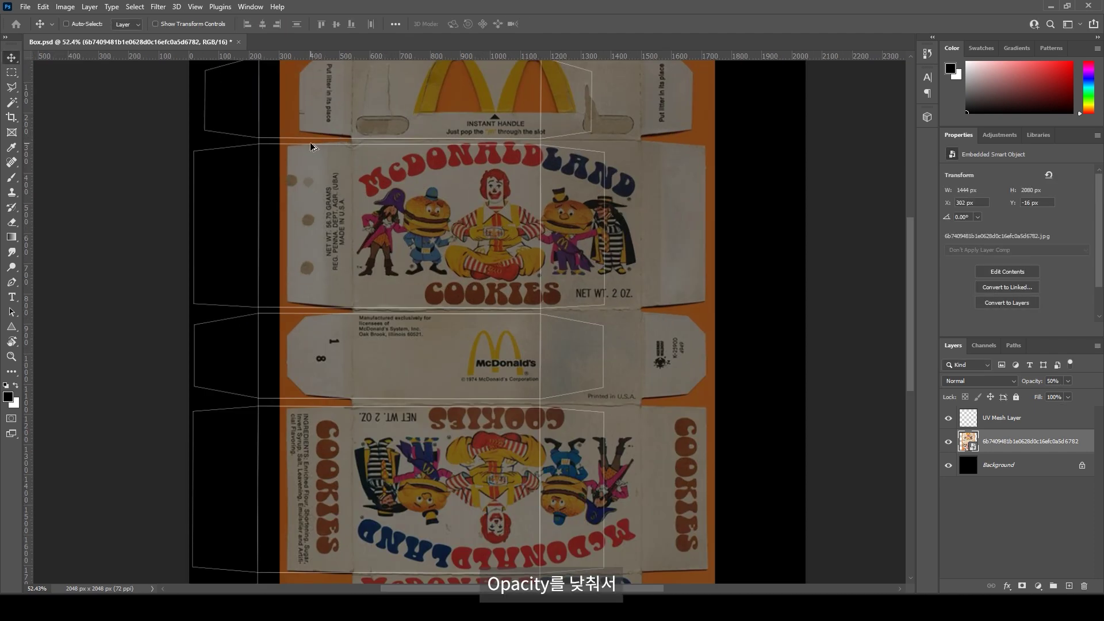
pyautogui.keyDown('alt'); pyautogui.scroll(3, 392, 170); pyautogui.keyUp('alt')
pyautogui.keyDown('alt'); pyautogui.scroll(2, 467, 284); pyautogui.keyUp('alt')
pyautogui.moveTo(467, 284); pyautogui.dragTo(332, 296)
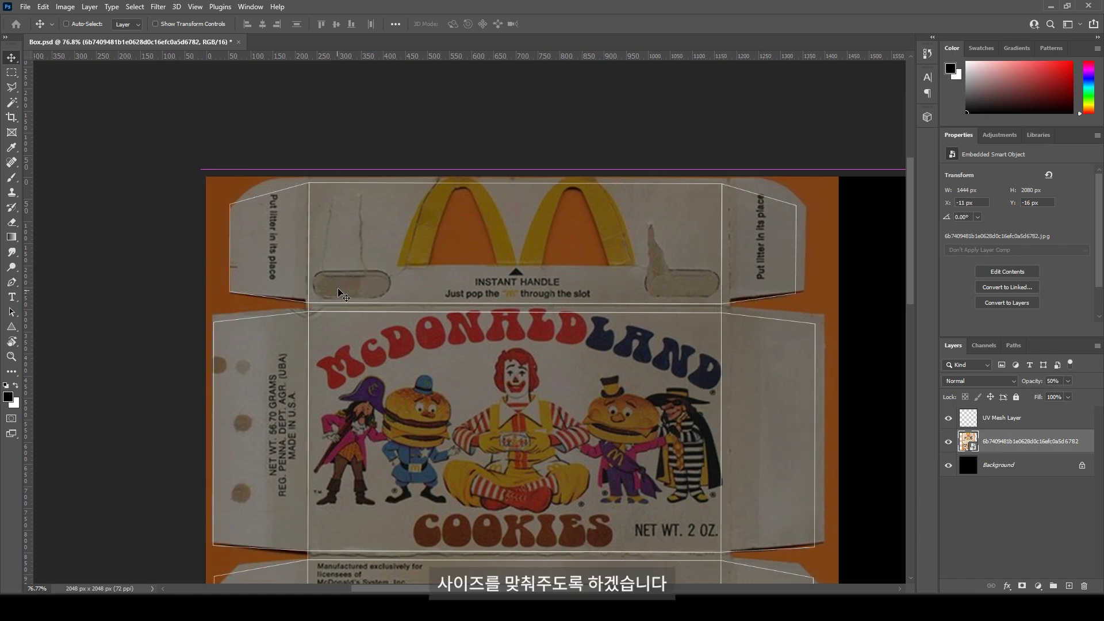
pyautogui.keyDown('alt'); pyautogui.scroll(3, 293, 168); pyautogui.keyUp('alt')
pyautogui.keyDown('alt'); pyautogui.scroll(2, 293, 168); pyautogui.keyUp('alt')
pyautogui.moveTo(370, 266)
pyautogui.mouseDown()
pyautogui.moveTo(379, 283)
pyautogui.moveTo(337, 210)
pyautogui.mouseUp()
pyautogui.keyDown('alt'); pyautogui.scroll(-4, 336, 210); pyautogui.keyUp('alt')
# - Resize the photo from its bottom-right corner to fit the bottom panel
pyautogui.hotkey('ctrl', 't')
pyautogui.moveTo(595, 495); pyautogui.dragTo(596, 265)
pyautogui.keyDown('alt'); pyautogui.scroll(1, 649, 368); pyautogui.keyUp('alt')
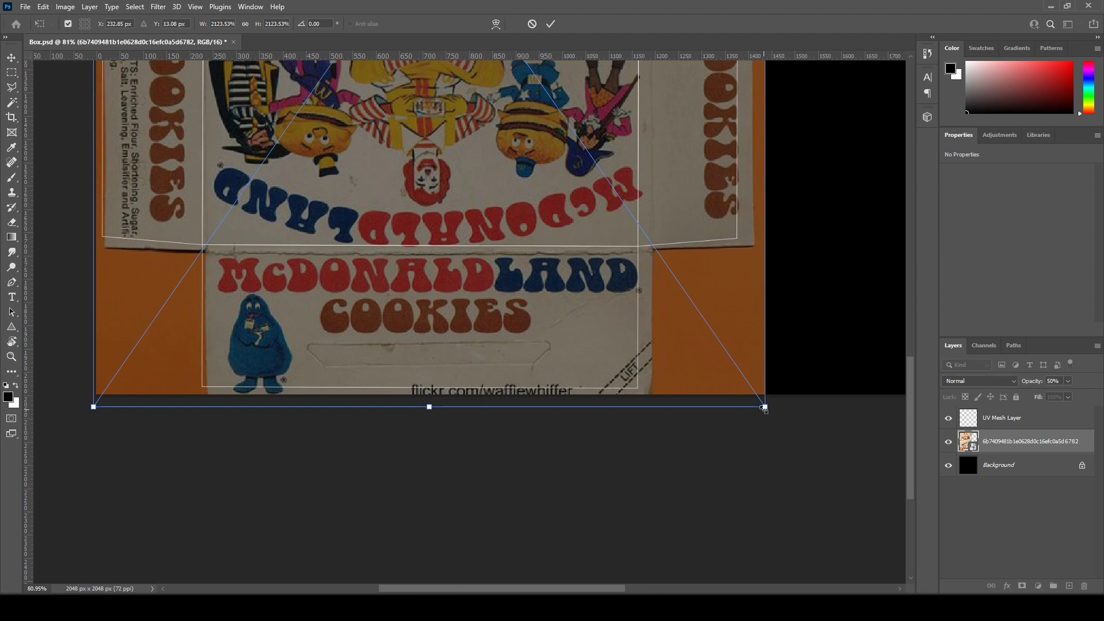
pyautogui.moveTo(763, 402); pyautogui.dragTo(742, 404)
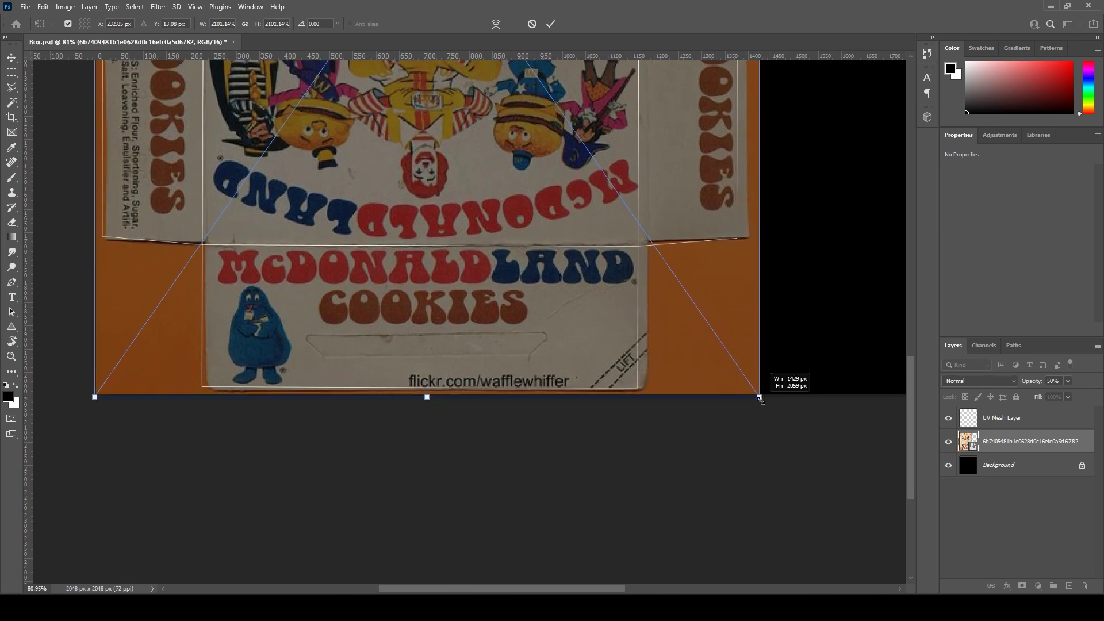
pyautogui.moveTo(760, 396); pyautogui.dragTo(758, 395)
pyautogui.press('Return')
# - Nudge the photo to X -17 px, Y -6 px and check its alignment across the panels
pyautogui.hotkey('shift', 'Left')
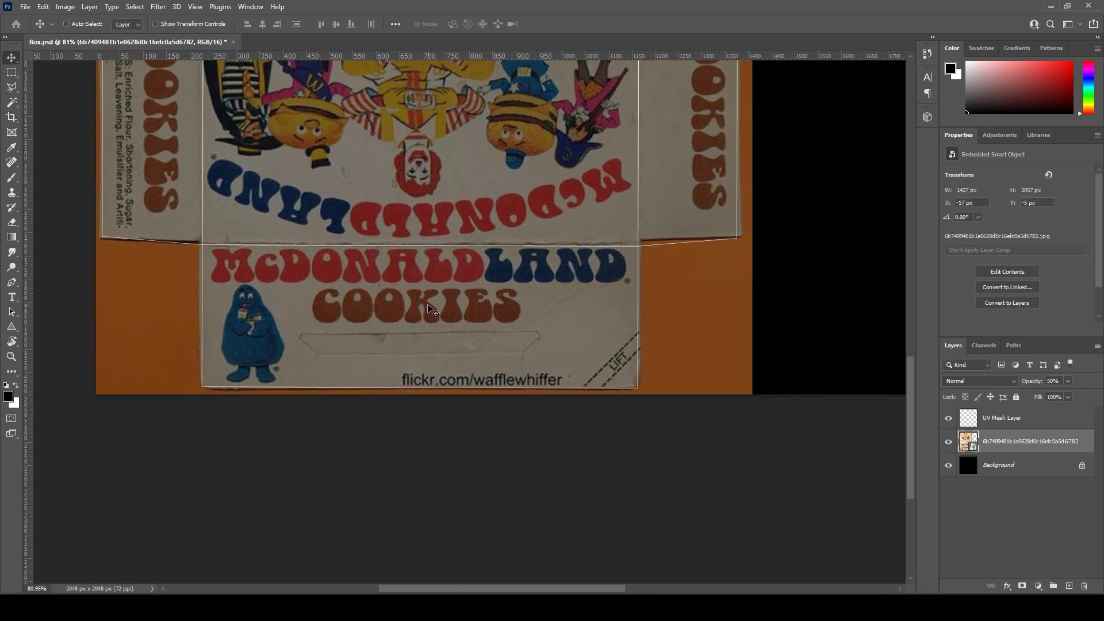
pyautogui.press('Up')
pyautogui.keyDown('alt'); pyautogui.scroll(-2, 428, 309); pyautogui.keyUp('alt')
pyautogui.scroll(5, 374, 299)
pyautogui.keyDown('alt'); pyautogui.scroll(3, 339, 289); pyautogui.keyUp('alt')
pyautogui.keyDown('alt'); pyautogui.scroll(-3, 395, 256); pyautogui.keyUp('alt')
pyautogui.scroll(-5, 624, 222)
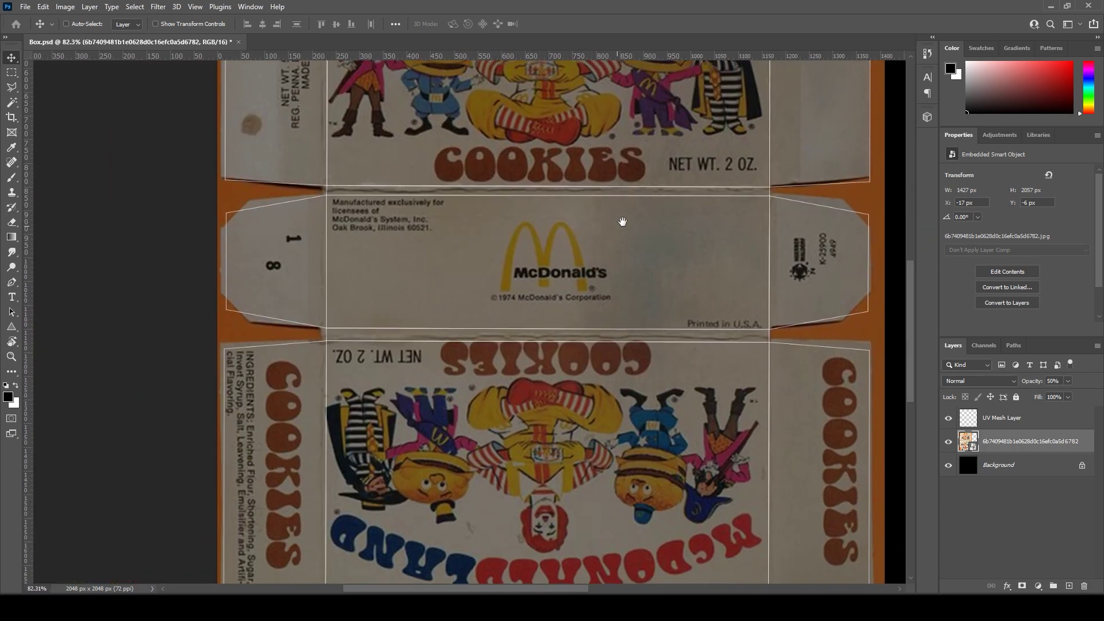
pyautogui.scroll(-2, 552, 371)
pyautogui.scroll(-2, 552, 371)
pyautogui.scroll(-2, 552, 371)
pyautogui.keyDown('alt'); pyautogui.scroll(5, 307, 373); pyautogui.keyUp('alt')
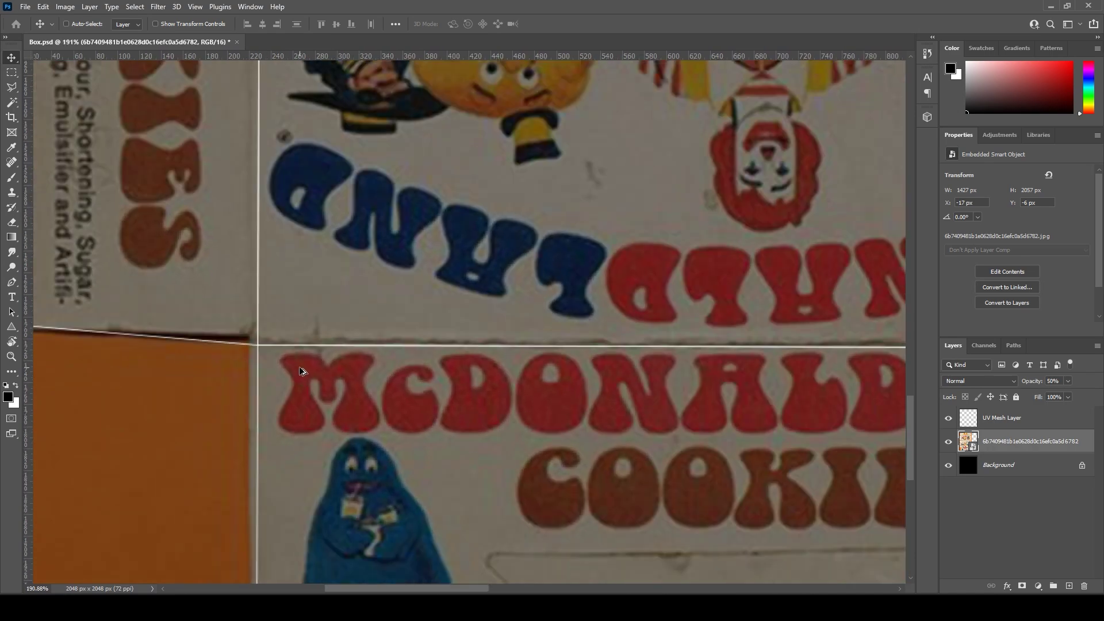
pyautogui.keyDown('alt'); pyautogui.scroll(-4, 434, 375); pyautogui.keyUp('alt')
pyautogui.scroll(-3, 426, 368)
pyautogui.scroll(3, 414, 362)
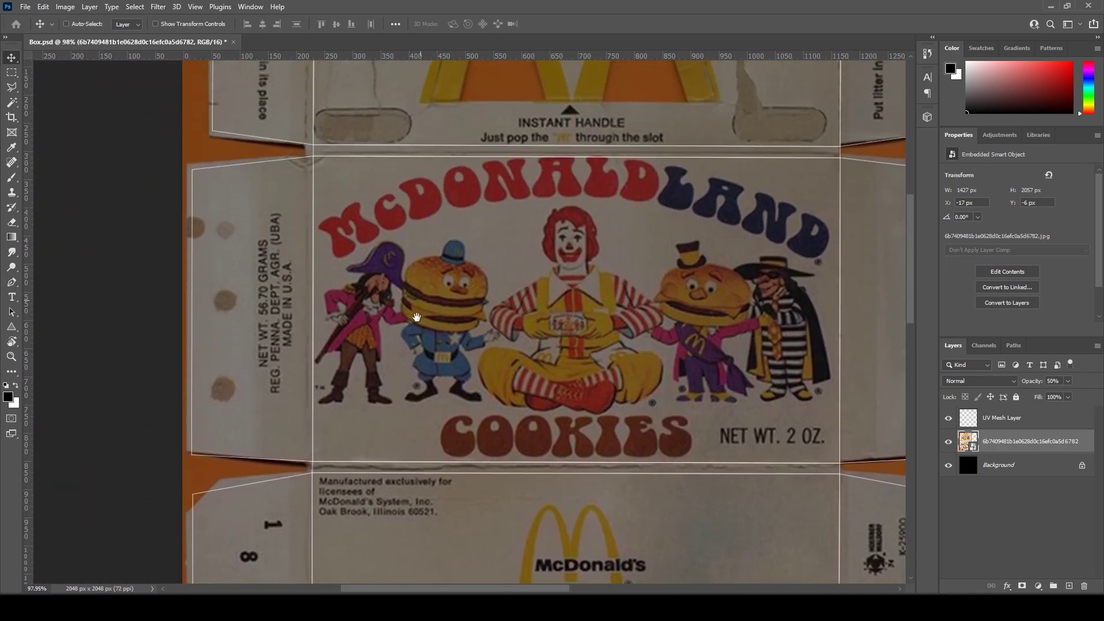
pyautogui.scroll(1, 408, 356)
pyautogui.scroll(3, 408, 356)
pyautogui.keyDown('alt'); pyautogui.scroll(3, 254, 296); pyautogui.keyUp('alt')
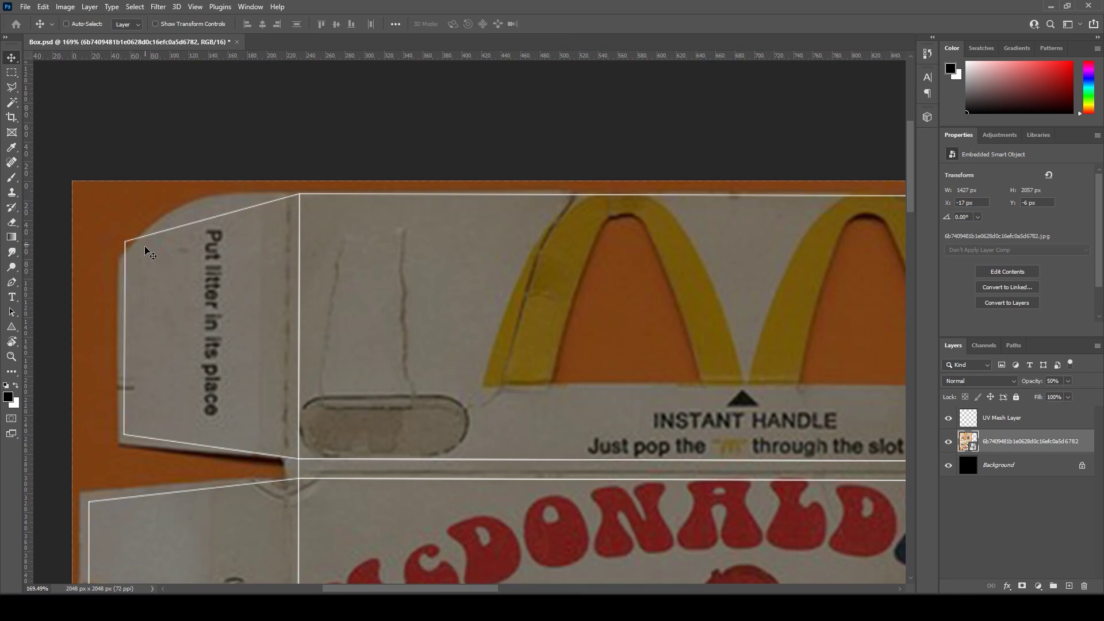
pyautogui.keyDown('alt'); pyautogui.scroll(-3, 146, 263); pyautogui.keyUp('alt')
pyautogui.moveTo(393, 306); pyautogui.dragTo(496, 364)
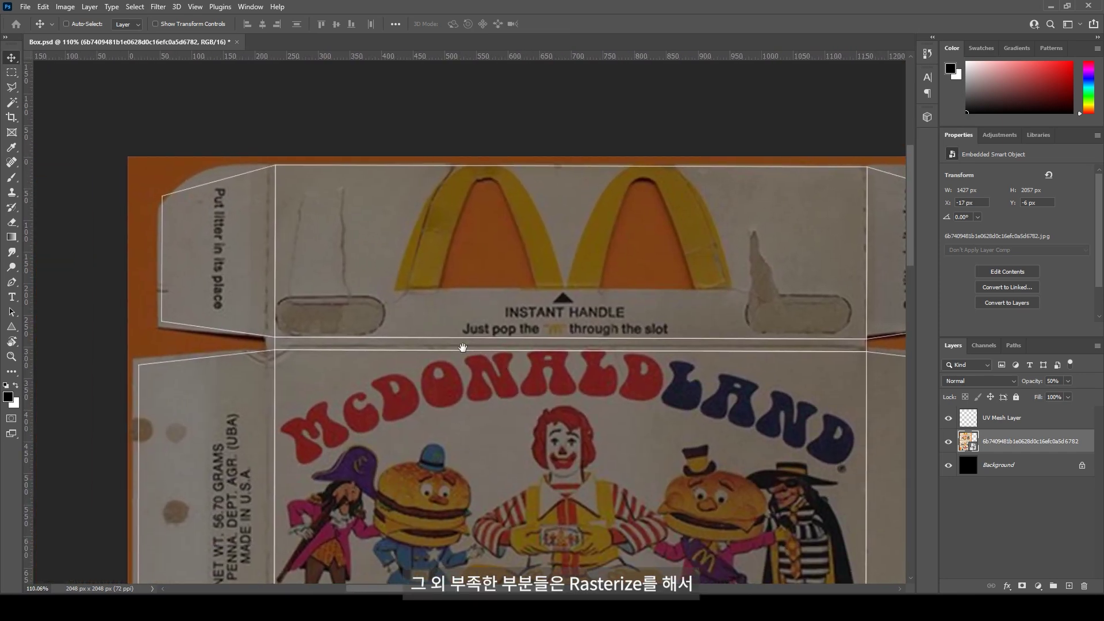
# - Rasterize the cookie-box photo layer into plain pixels
pyautogui.keyDown('alt'); pyautogui.scroll(4, 172, 247); pyautogui.keyUp('alt')
pyautogui.press('s')
pyautogui.rightClick(1030, 441)
pyautogui.click(943, 308)
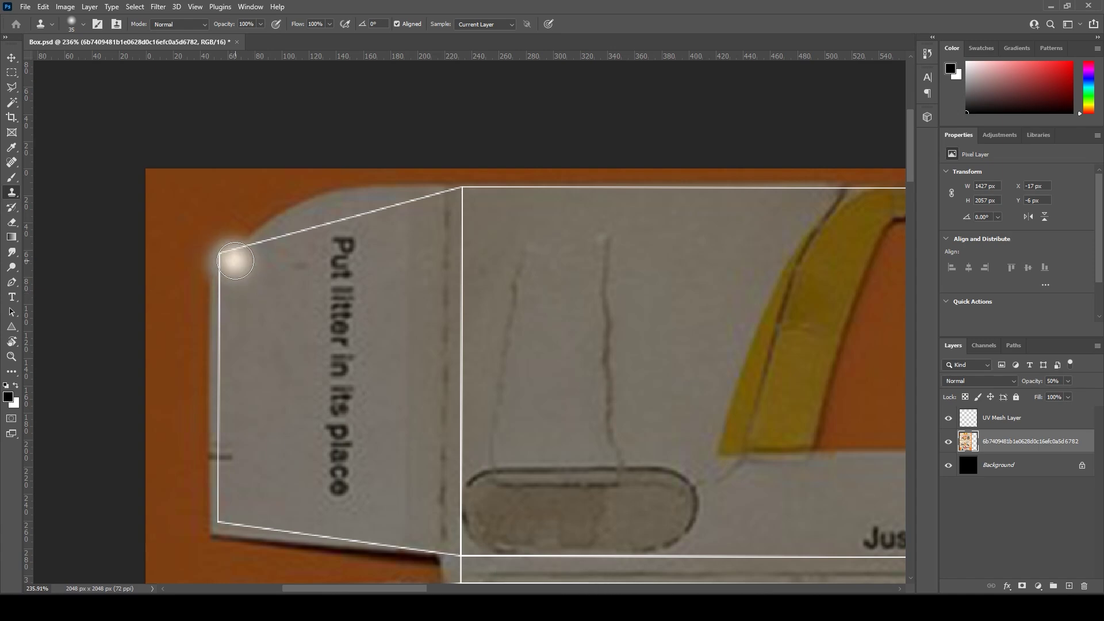
# - Bring the COOKIES panel and lower flap into view and set the artwork opacity to 68%
pyautogui.keyDown('alt'); pyautogui.scroll(-3, 233, 378); pyautogui.keyUp('alt')
pyautogui.scroll(-3, 247, 362)
pyautogui.scroll(-3, 255, 349)
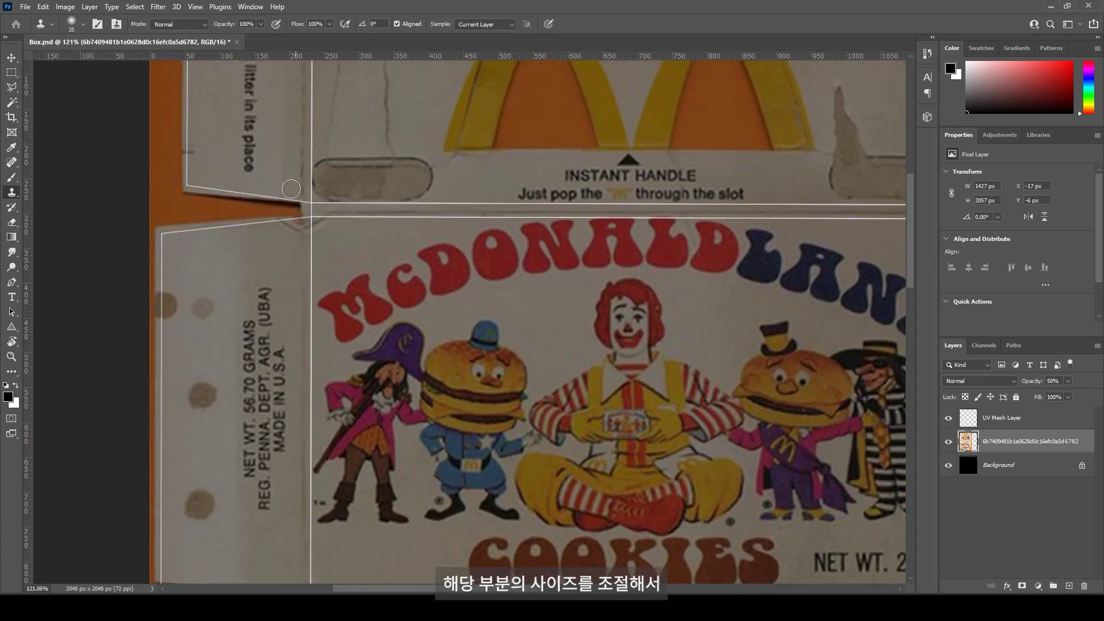
pyautogui.moveTo(256, 350); pyautogui.dragTo(302, 224)
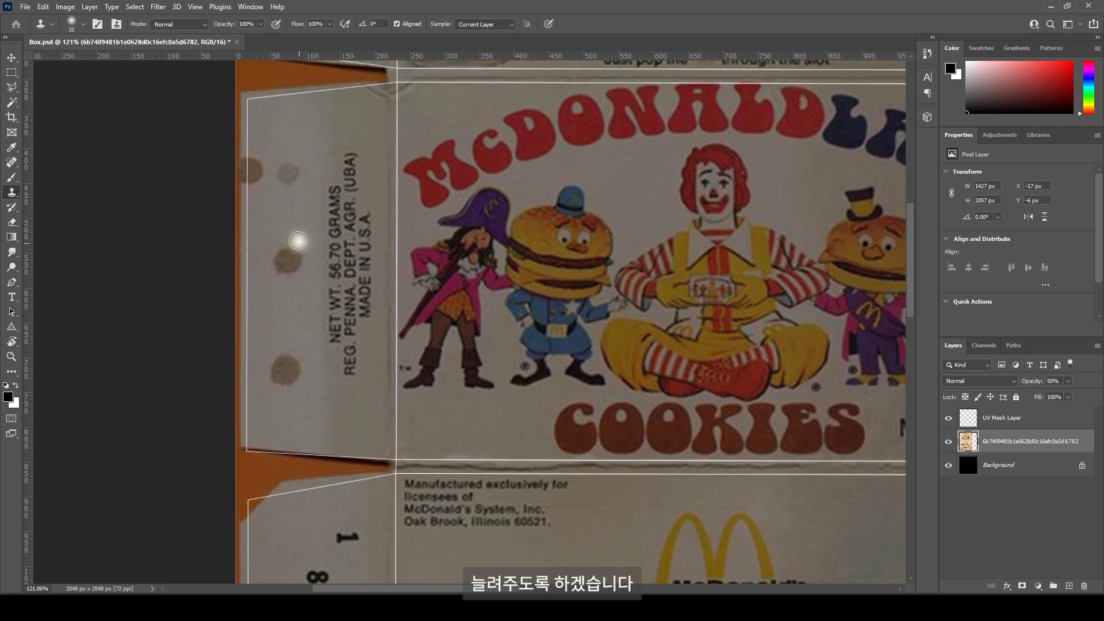
pyautogui.scroll(-2, 298, 240)
pyautogui.keyDown('alt'); pyautogui.scroll(3, 223, 245); pyautogui.keyUp('alt')
pyautogui.keyDown('alt'); pyautogui.scroll(-1, 172, 230); pyautogui.keyUp('alt')
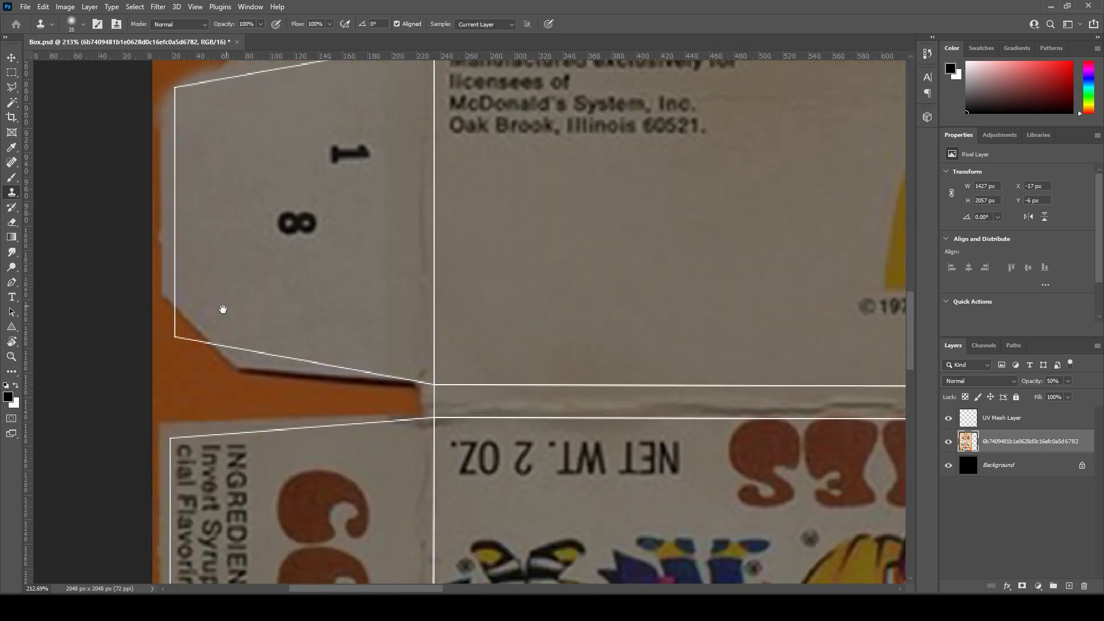
pyautogui.scroll(-1, 220, 288)
pyautogui.keyDown('alt'); pyautogui.scroll(-3, 227, 284); pyautogui.keyUp('alt')
pyautogui.scroll(-2, 284, 369)
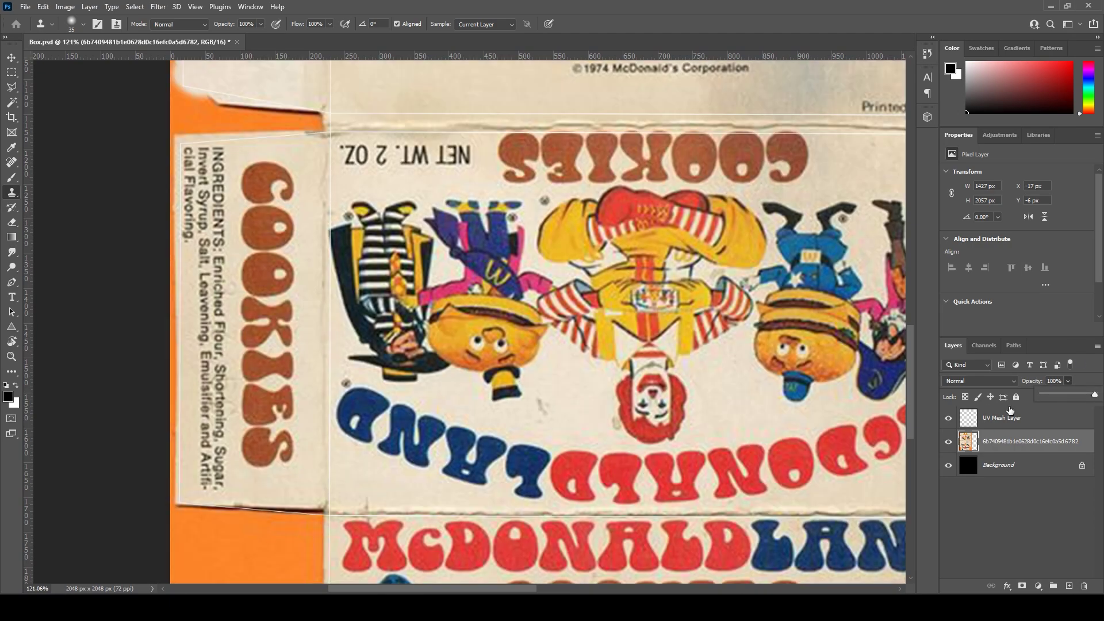
pyautogui.moveTo(1079, 396); pyautogui.dragTo(1078, 397)
pyautogui.keyDown('alt'); pyautogui.scroll(4, 311, 483); pyautogui.keyUp('alt')
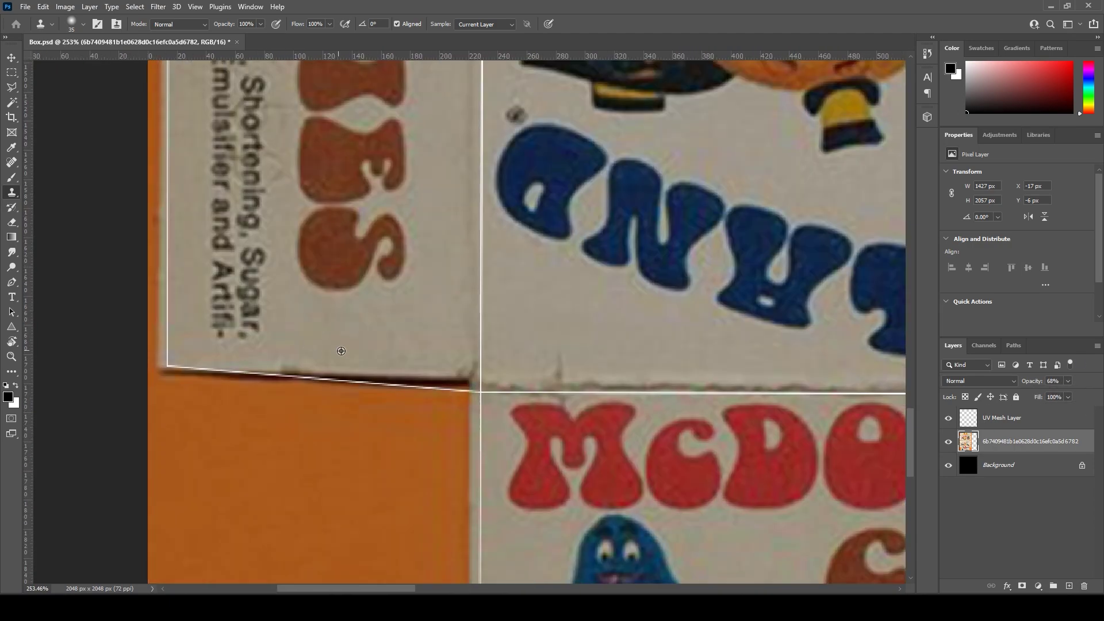
# - Stretch the strip above the flap's bottom edge down over the edge gap
pyautogui.press('m')
pyautogui.moveTo(495, 333); pyautogui.dragTo(147, 371)
pyautogui.hotkey('ctrl', 't')
pyautogui.moveTo(320, 371); pyautogui.dragTo(320, 398)
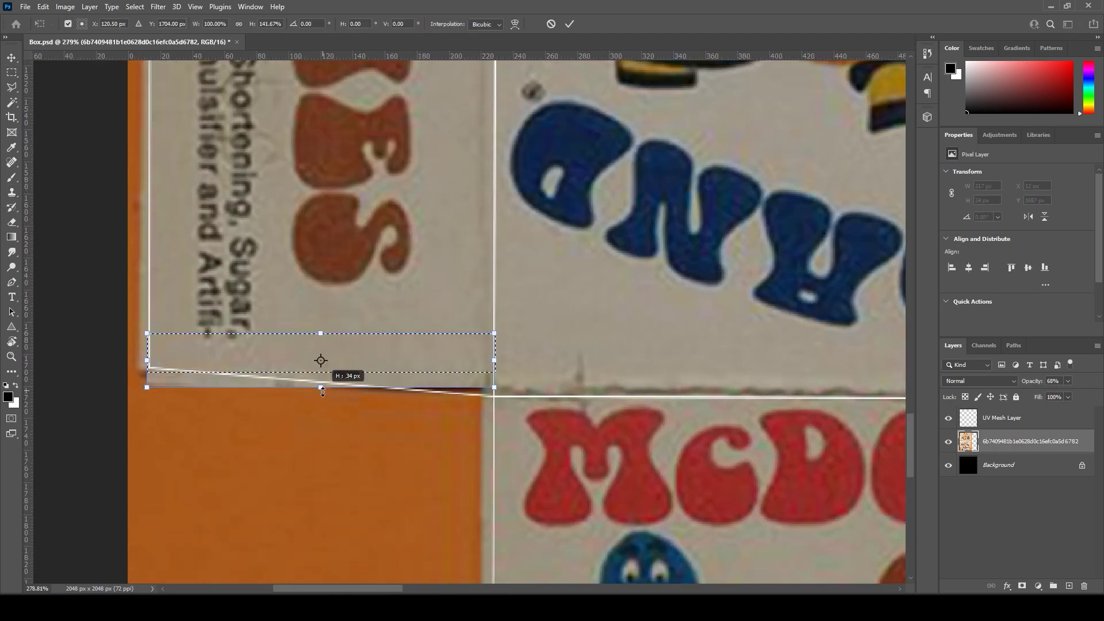
pyautogui.press('Return')
pyautogui.press('s')
pyautogui.keyDown('alt'); pyautogui.scroll(-4, 354, 370); pyautogui.keyUp('alt')
pyautogui.keyDown('alt'); pyautogui.scroll(2, 308, 451); pyautogui.keyUp('alt')
pyautogui.keyDown('alt'); pyautogui.scroll(-2, 616, 380); pyautogui.keyUp('alt')
pyautogui.keyDown('alt'); pyautogui.scroll(4, 582, 454); pyautogui.keyUp('alt')
pyautogui.keyDown('alt'); pyautogui.scroll(1, 582, 454); pyautogui.keyUp('alt')
pyautogui.keyDown('alt'); pyautogui.scroll(-3, 624, 469); pyautogui.keyUp('alt')
pyautogui.keyDown('alt'); pyautogui.scroll(4, 383, 303); pyautogui.keyUp('alt')
# - Stretch the strip above the next flap edge down over its gap
pyautogui.press('v')
pyautogui.press('m')
pyautogui.moveTo(379, 291); pyautogui.dragTo(900, 345)
pyautogui.hotkey('ctrl', 't')
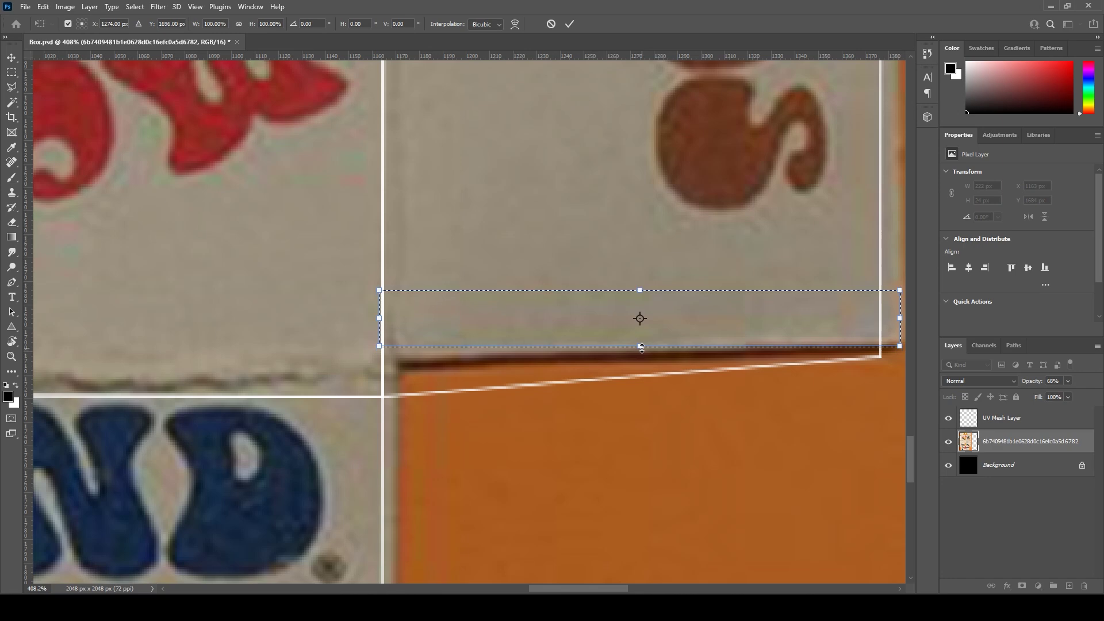
pyautogui.moveTo(653, 345); pyautogui.dragTo(653, 403)
pyautogui.press('Return')
pyautogui.press('s')
# - Clone paper texture over the orange flap corner
pyautogui.scroll(-5, 700, 284)
pyautogui.scroll(4, 564, 357)
pyautogui.keyDown('alt'); pyautogui.scroll(1, 496, 436); pyautogui.keyUp('alt')
pyautogui.scroll(1, 552, 385)
pyautogui.keyDown('shift'); pyautogui.hscroll(1, 552, 385); pyautogui.keyUp('shift')
pyautogui.moveTo(633, 437)
pyautogui.mouseDown()
pyautogui.moveTo(674, 431)
pyautogui.moveTo(667, 402)
pyautogui.mouseUp()
pyautogui.scroll(4, 638, 361)
pyautogui.keyDown('shift'); pyautogui.hscroll(1, 639, 361); pyautogui.keyUp('shift')
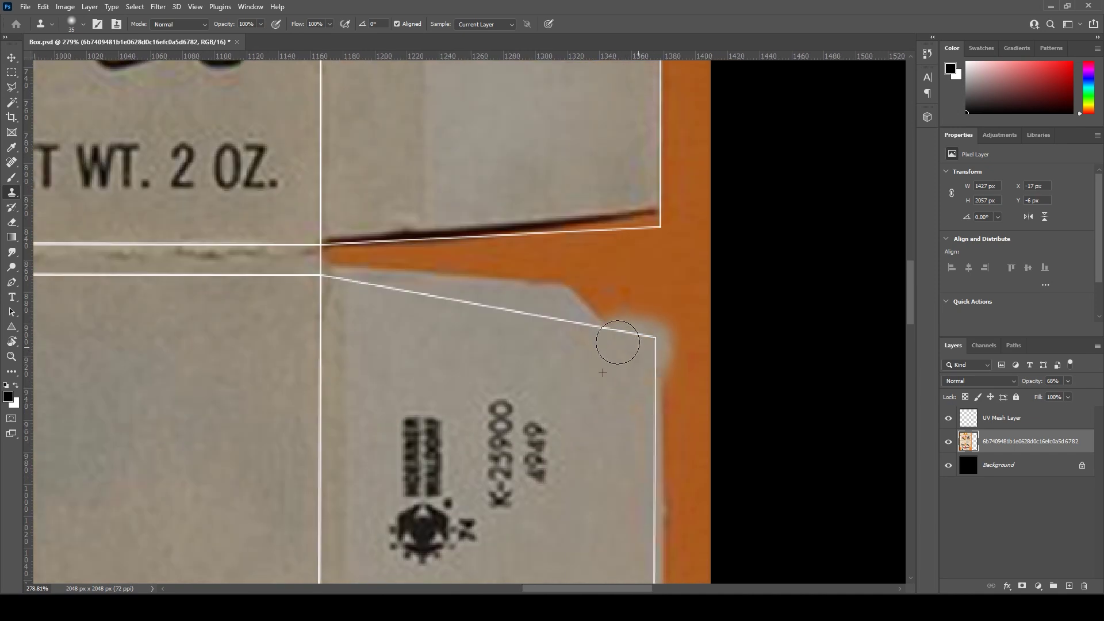
pyautogui.scroll(3, 648, 347)
pyautogui.keyDown('shift'); pyautogui.hscroll(-1, 648, 347); pyautogui.keyUp('shift')
# - Stretch the strip above the right flap's edge down to cover the dark edge
pyautogui.press('m')
pyautogui.moveTo(353, 304); pyautogui.dragTo(695, 357)
pyautogui.hotkey('ctrl', 't')
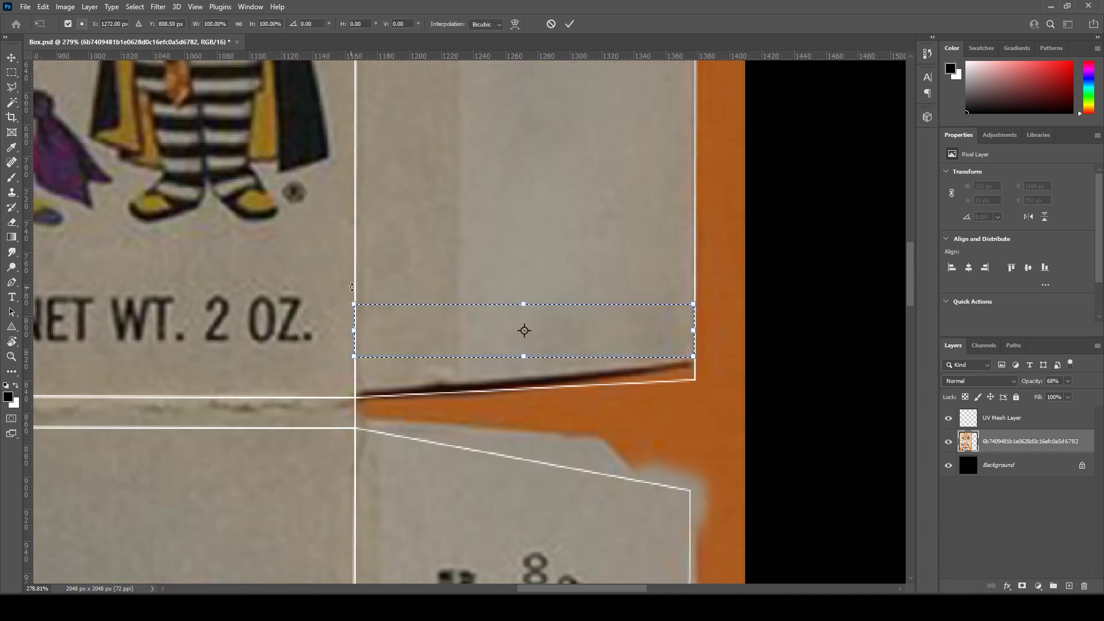
pyautogui.moveTo(353, 303); pyautogui.dragTo(355, 265)
pyautogui.moveTo(695, 330); pyautogui.dragTo(698, 377)
pyautogui.moveTo(524, 378); pyautogui.dragTo(525, 419)
pyautogui.press('Return')
pyautogui.hotkey('ctrl', 'd')
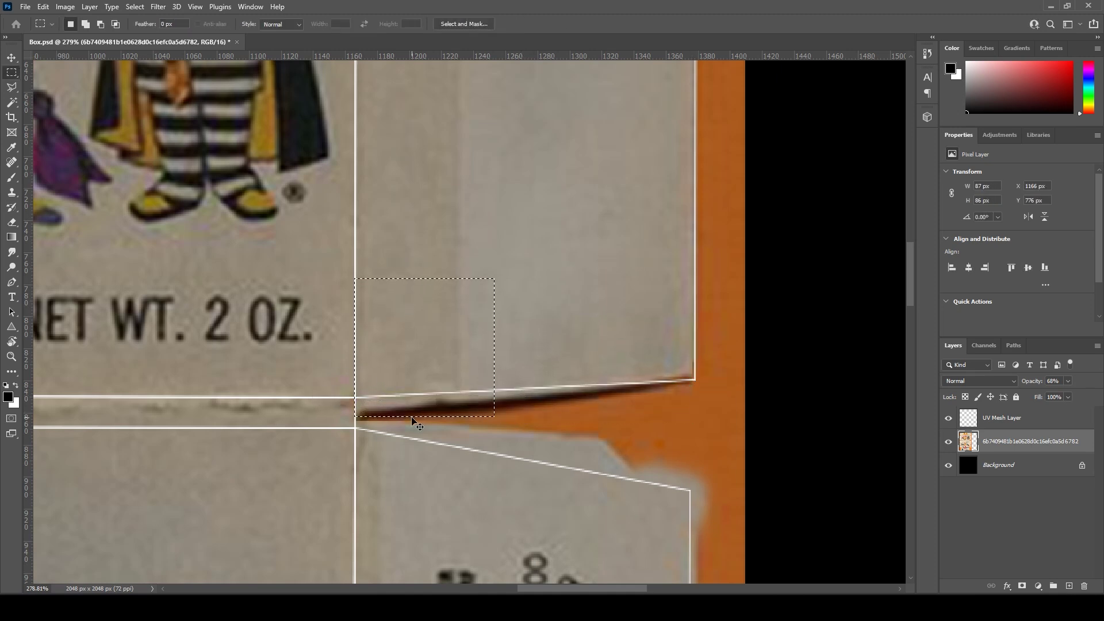
# - Transform the corner area above the dark line to cover it
pyautogui.keyDown('ctrl'); pyautogui.moveTo(411, 421); pyautogui.dragTo(412, 412); pyautogui.keyUp('ctrl')
pyautogui.keyDown('alt'); pyautogui.scroll(2, 686, 359); pyautogui.keyUp('alt')
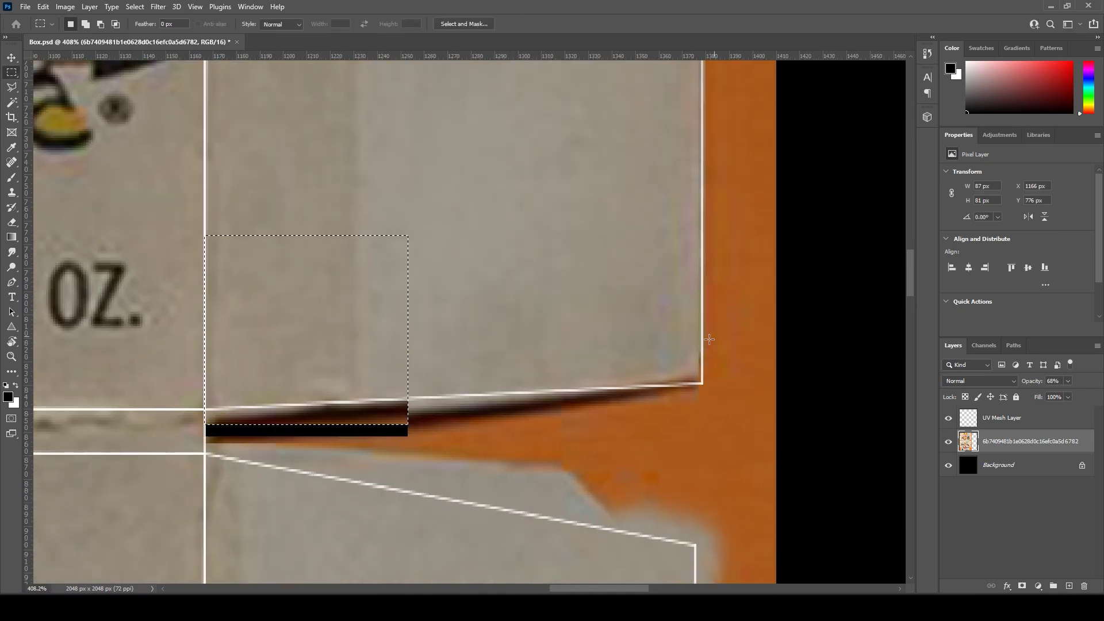
pyautogui.moveTo(430, 426); pyautogui.dragTo(401, 429)
pyautogui.hotkey('ctrl', 't')
pyautogui.press('Up')
pyautogui.press('Return')
pyautogui.hotkey('ctrl', 'd')
pyautogui.press('s')
pyautogui.hotkey('ctrl', 'z')
# - Clone paper over the dark strip along the flap edge
pyautogui.keyDown('alt'); pyautogui.scroll(-4, 582, 382); pyautogui.keyUp('alt')
pyautogui.keyDown('alt'); pyautogui.scroll(-2, 623, 412); pyautogui.keyUp('alt')
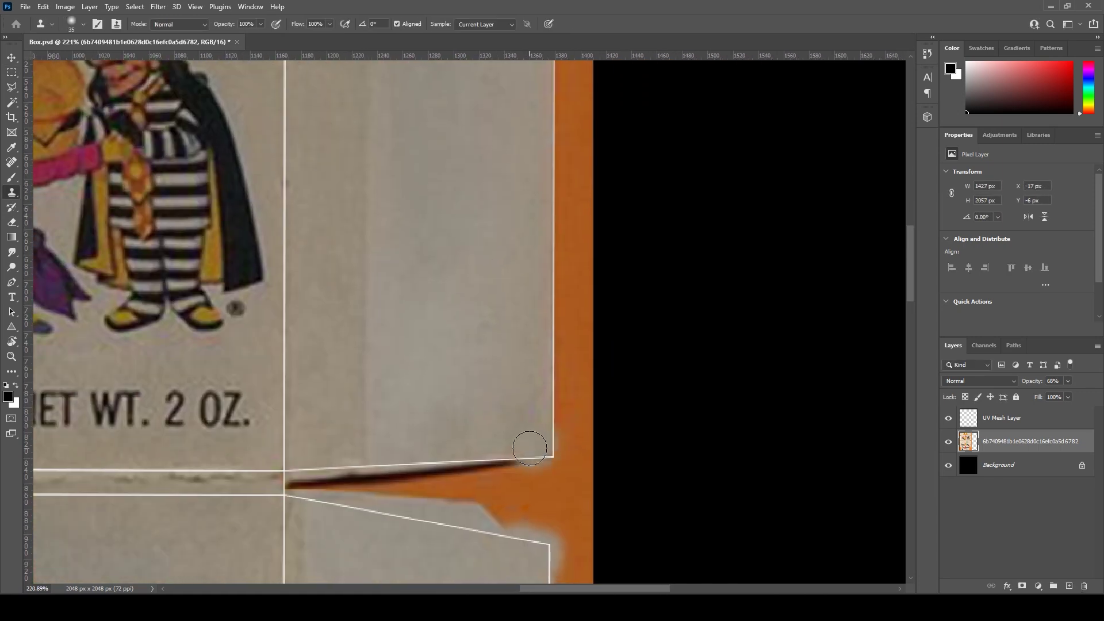
pyautogui.keyDown('alt'); pyautogui.scroll(4, 562, 247); pyautogui.keyUp('alt')
pyautogui.scroll(-2, 670, 200)
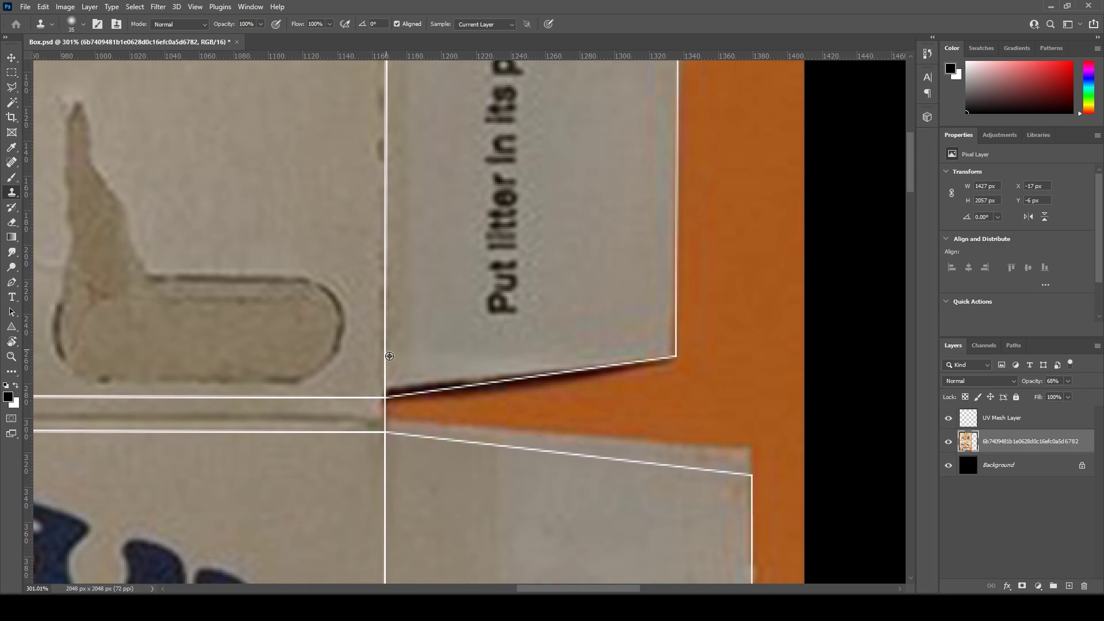
pyautogui.moveTo(389, 356); pyautogui.dragTo(547, 382)
pyautogui.keyDown('alt'); pyautogui.scroll(-4, 547, 382); pyautogui.keyUp('alt')
pyautogui.keyDown('ctrl'); pyautogui.hscroll(-5, 322, 342); pyautogui.keyUp('ctrl')
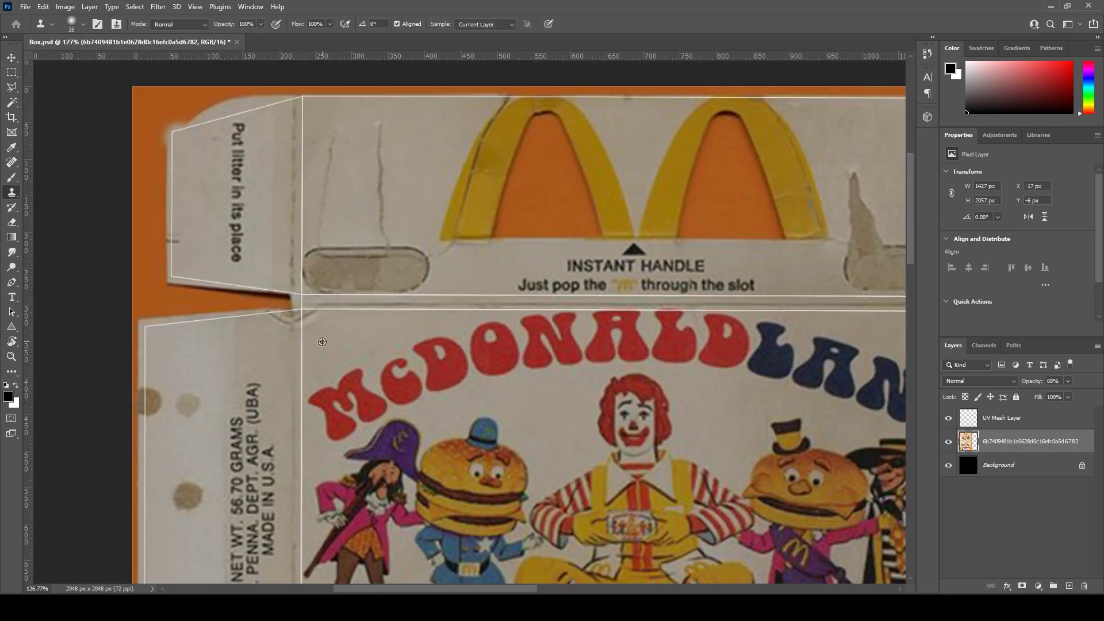
pyautogui.keyDown('alt'); pyautogui.scroll(-3, 323, 341); pyautogui.keyUp('alt')
pyautogui.press('v')
pyautogui.keyDown('alt'); pyautogui.scroll(2, 506, 351); pyautogui.keyUp('alt')
pyautogui.keyDown('alt'); pyautogui.scroll(-2, 506, 351); pyautogui.keyUp('alt')
pyautogui.scroll(5, 509, 375)
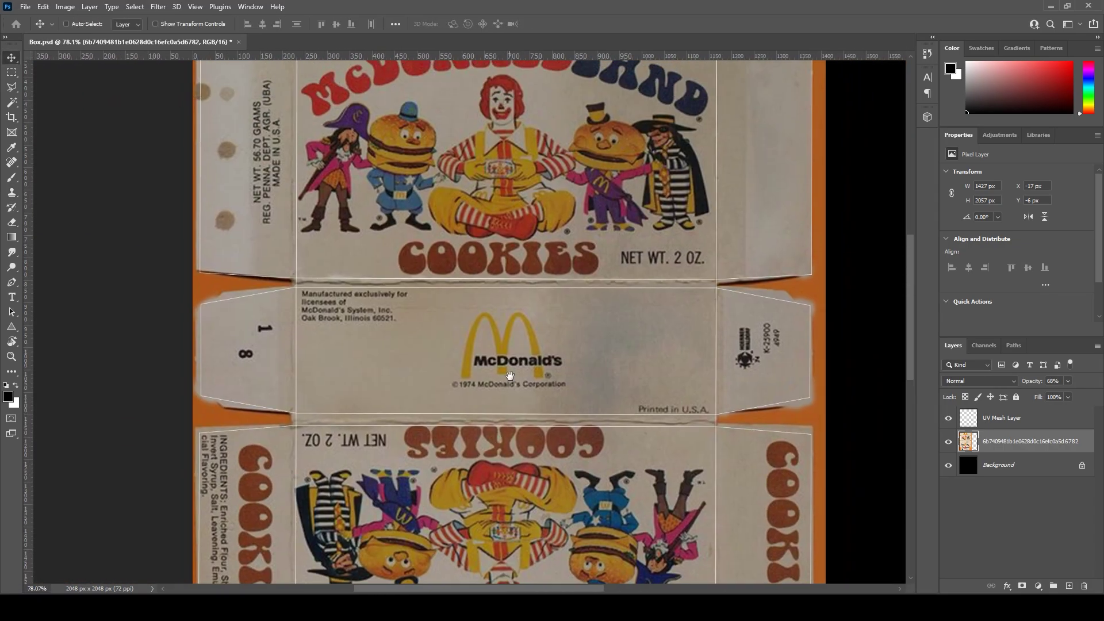
# - Return the artwork layer to 100% opacity and hide the UV Mesh Layer
pyautogui.scroll(3, 509, 375)
pyautogui.keyDown('alt'); pyautogui.scroll(-3, 517, 432); pyautogui.keyUp('alt')
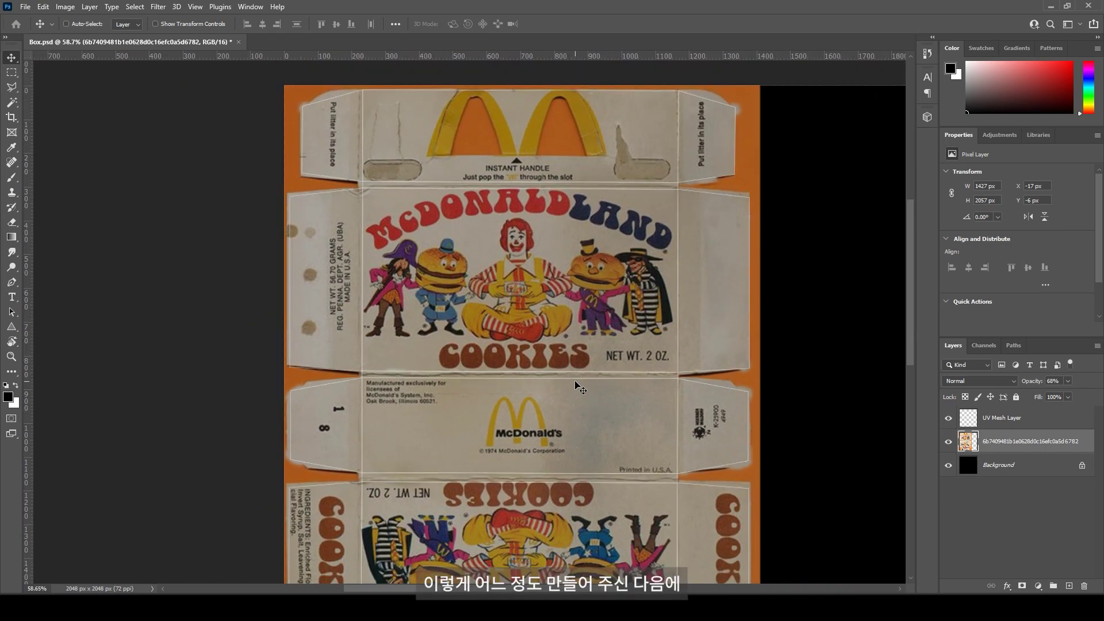
pyautogui.keyDown('alt'); pyautogui.scroll(1, 466, 235); pyautogui.keyUp('alt')
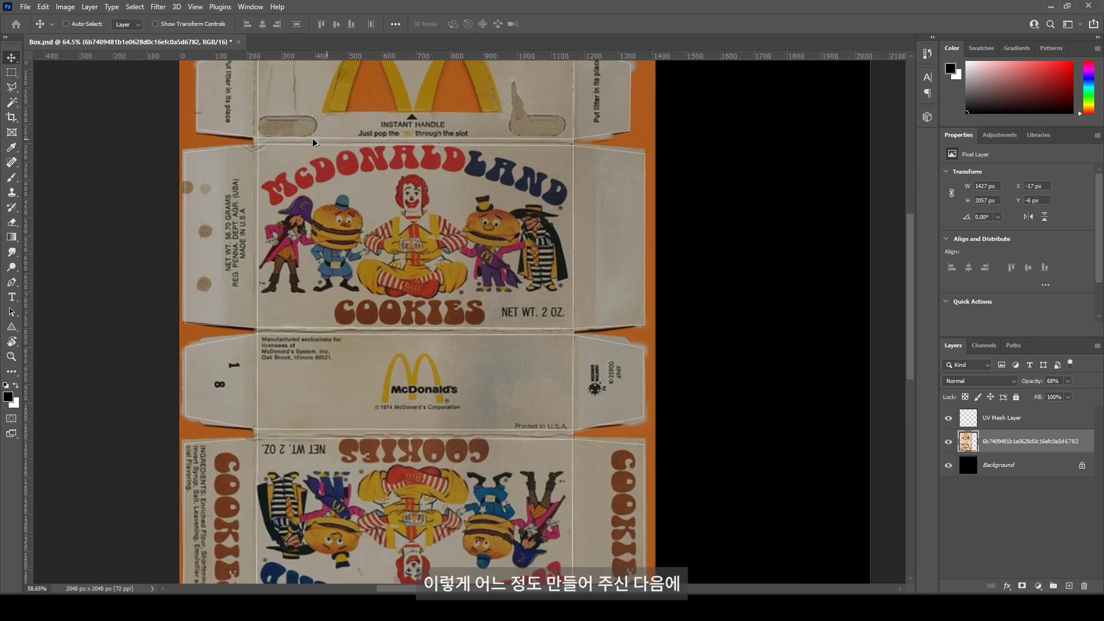
pyautogui.click(1068, 381)
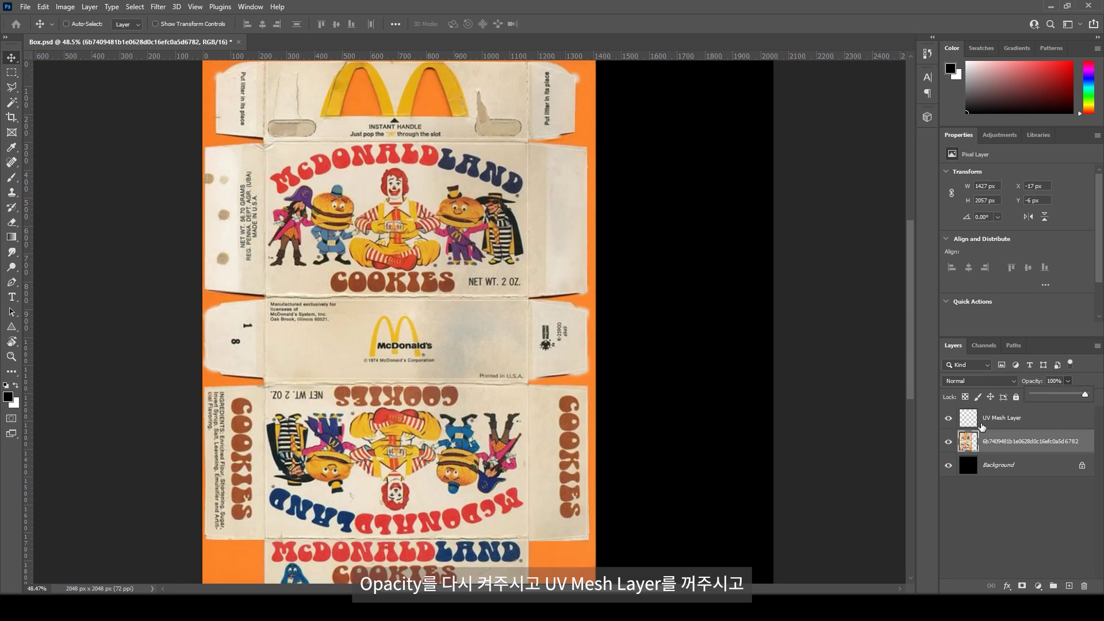
pyautogui.click(981, 418)
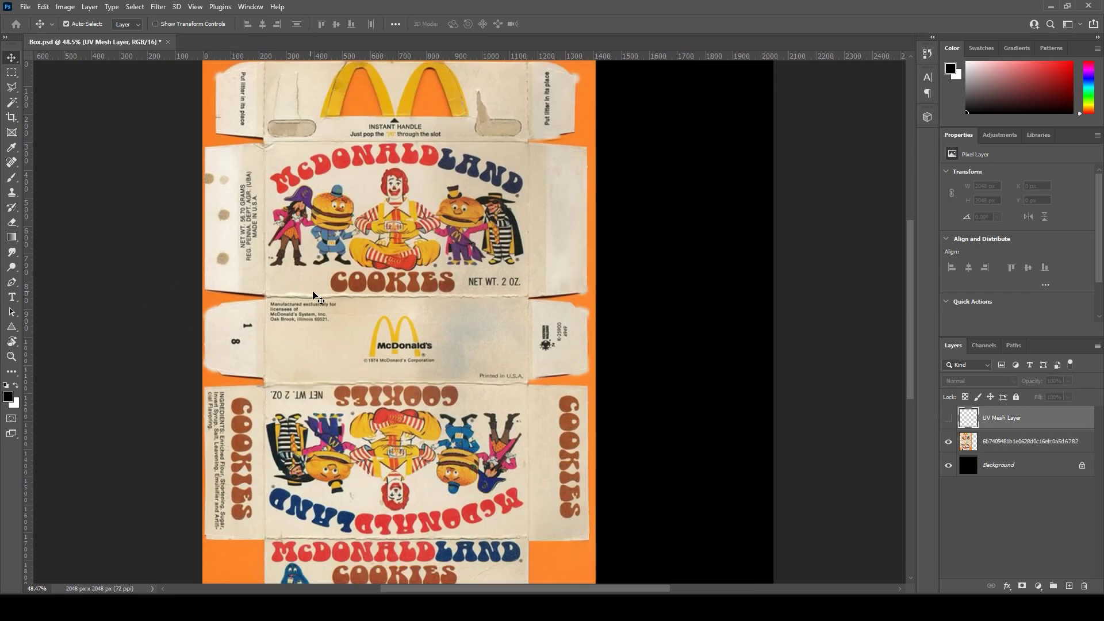
# - Save the layered artwork as Box.psd
pyautogui.hotkey('ctrl', 'shift', 's')
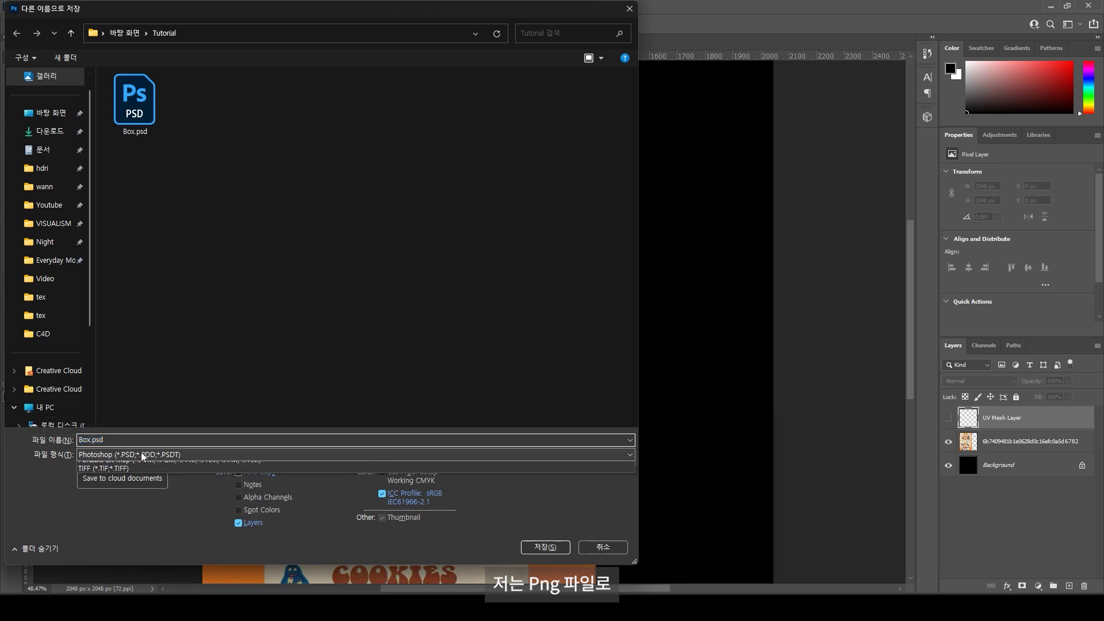
pyautogui.click(144, 456)
pyautogui.press('Escape')
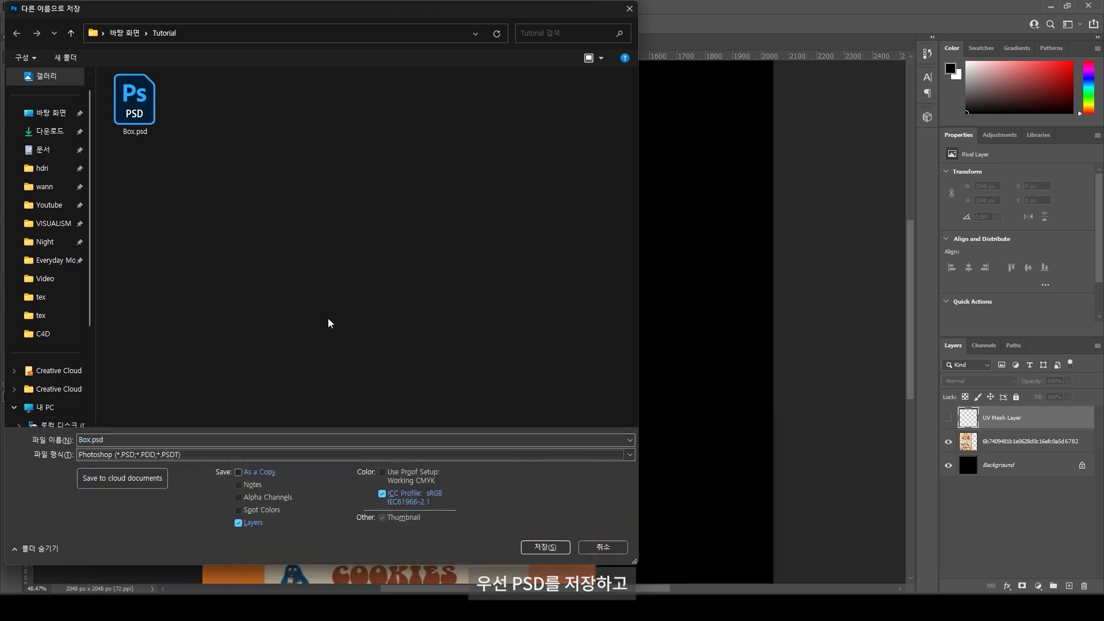
pyautogui.press('Return')
pyautogui.press('Return')
# - Save a PNG copy of the texture as Box.png
pyautogui.hotkey('ctrl', 'shift', 's')
pyautogui.click(368, 455)
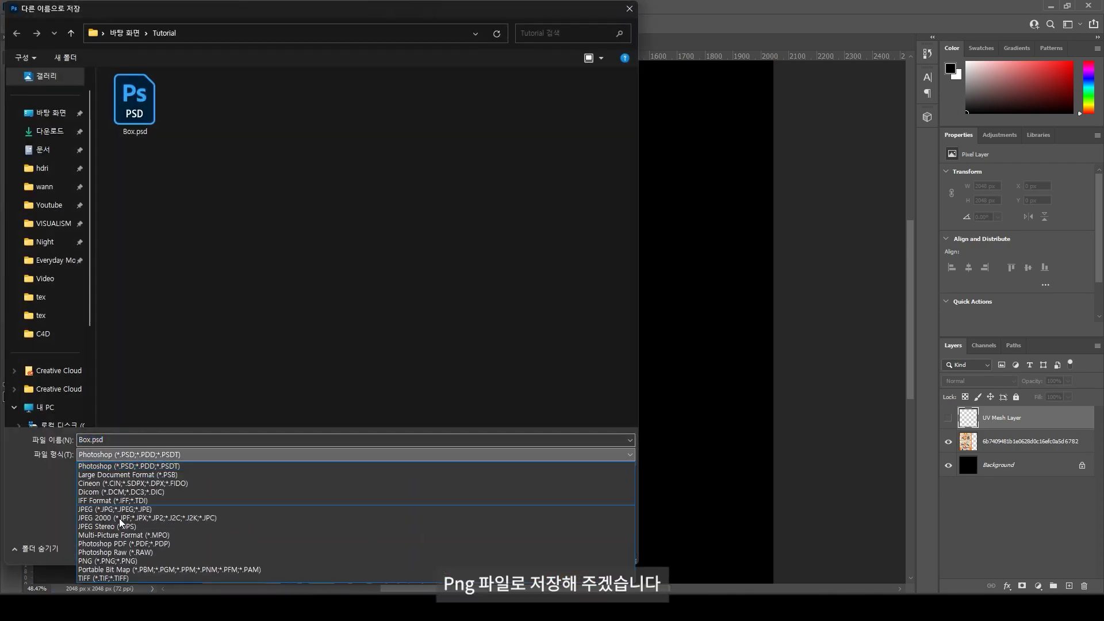
pyautogui.click(119, 560)
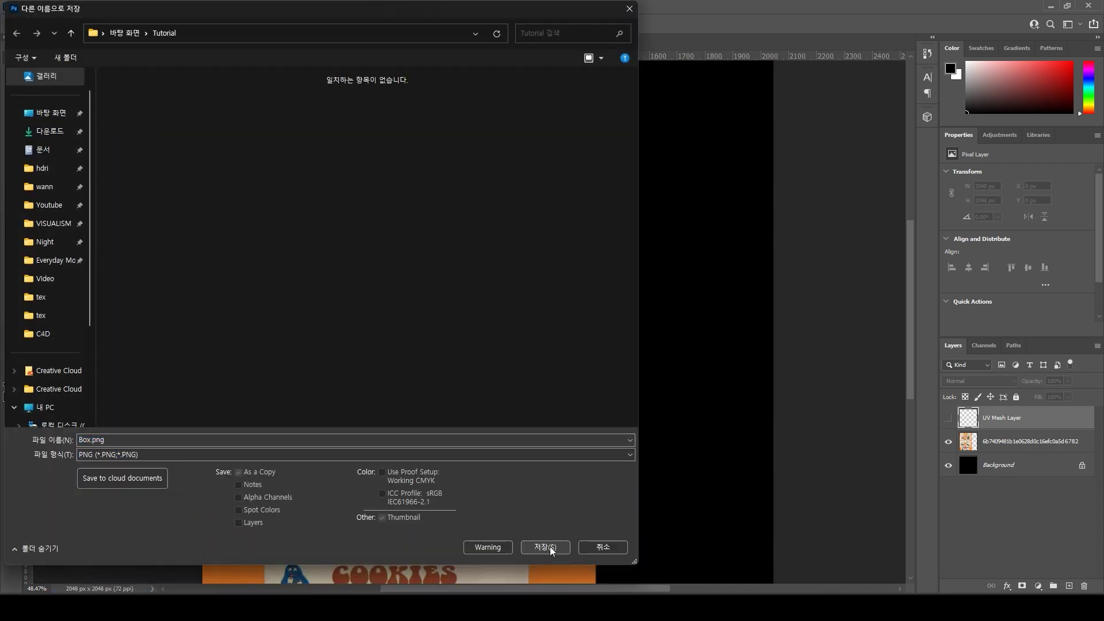
pyautogui.click(545, 547)
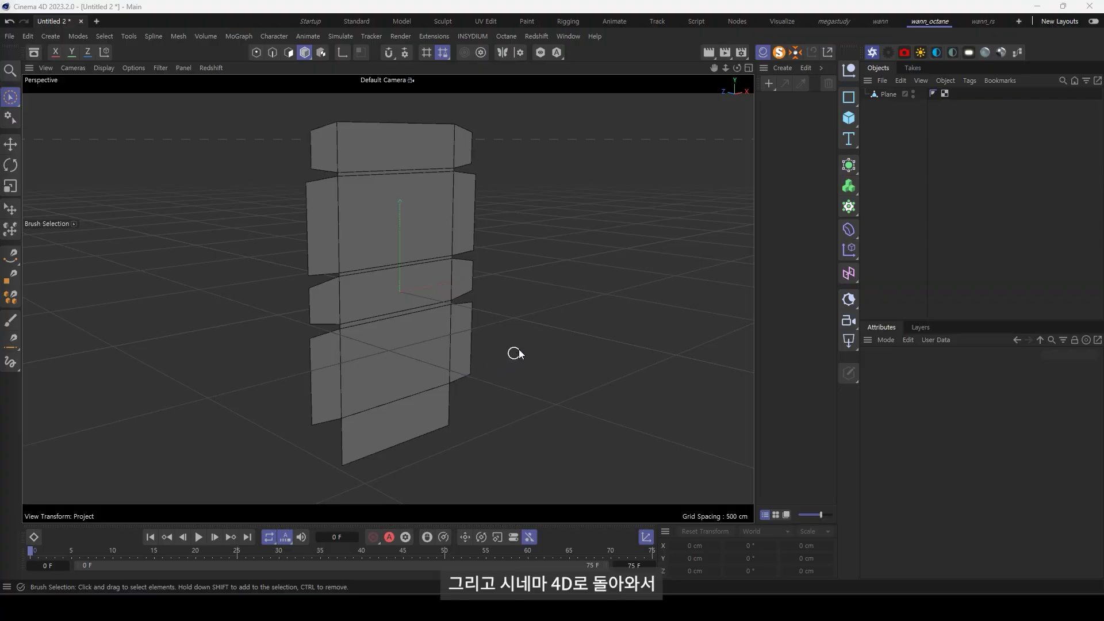
# - Create a Redshift RS Material, apply it to the Plane, and open its node graph
pyautogui.click(527, 36)
pyautogui.moveTo(554, 95)
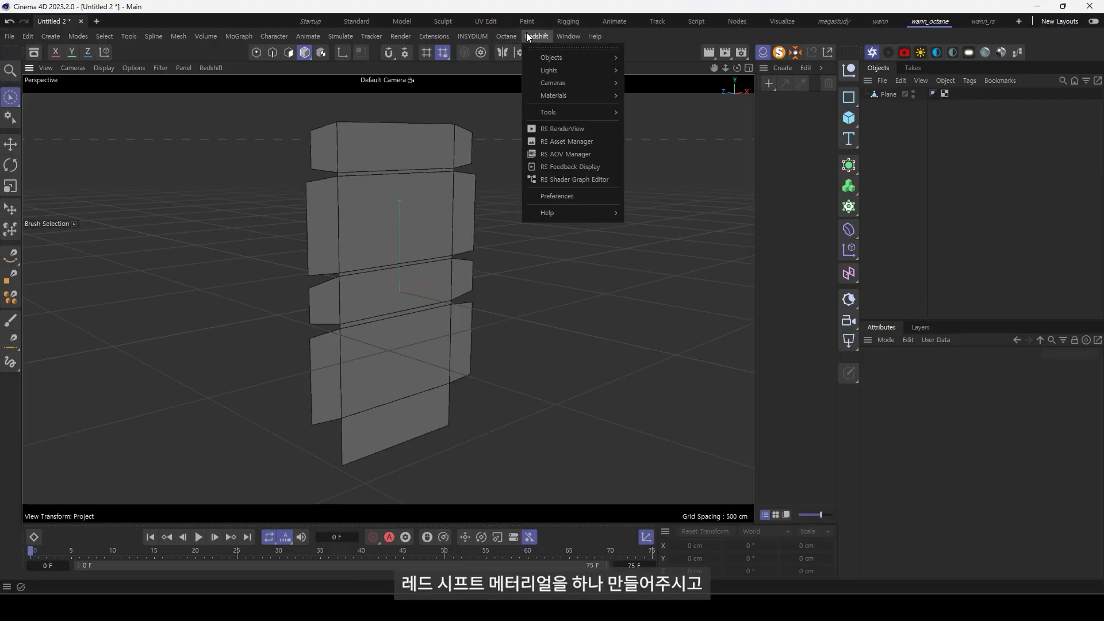
pyautogui.click(715, 113)
pyautogui.moveTo(766, 104); pyautogui.dragTo(893, 93)
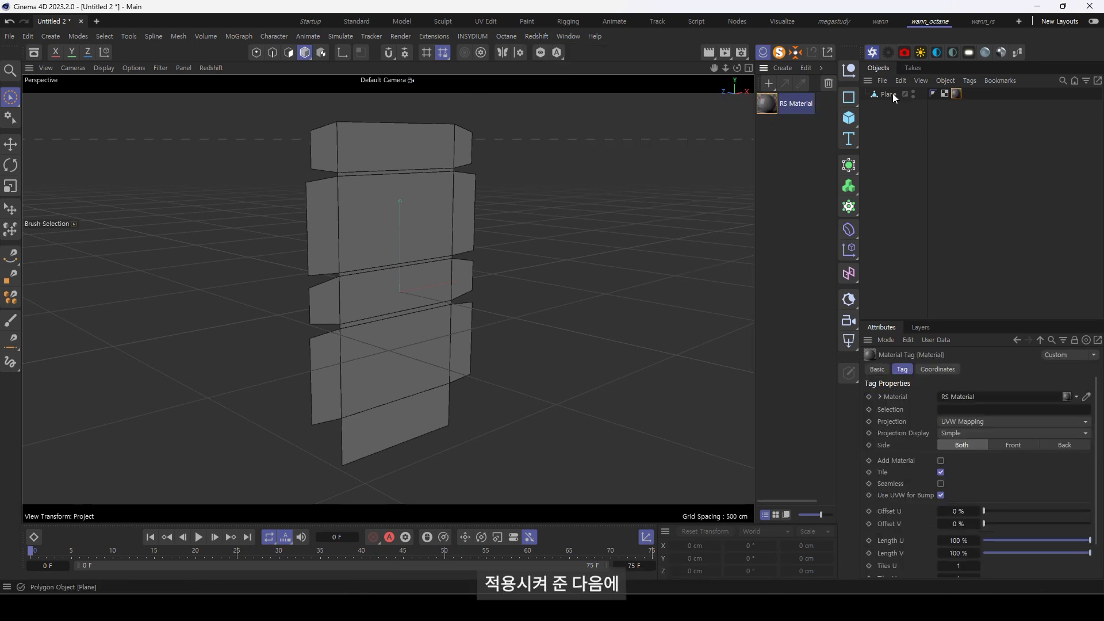
pyautogui.doubleClick(767, 103)
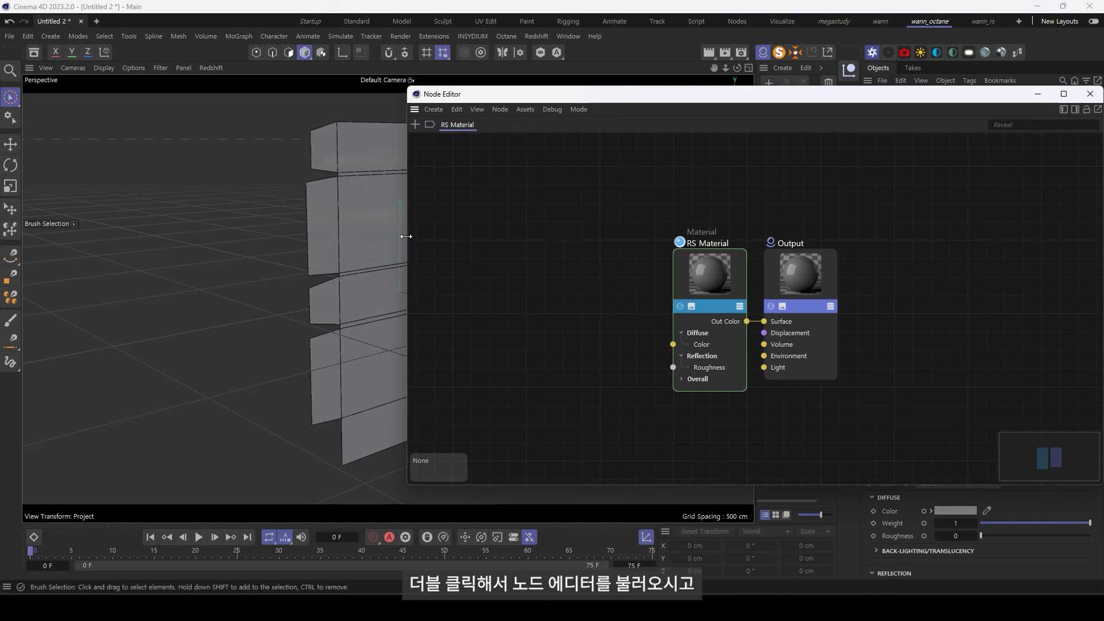
# - Add a Texture node to the material loading Box.png
pyautogui.moveTo(406, 236); pyautogui.dragTo(535, 237)
pyautogui.keyDown('alt'); pyautogui.moveTo(384, 259); pyautogui.dragTo(371, 249); pyautogui.keyUp('alt')
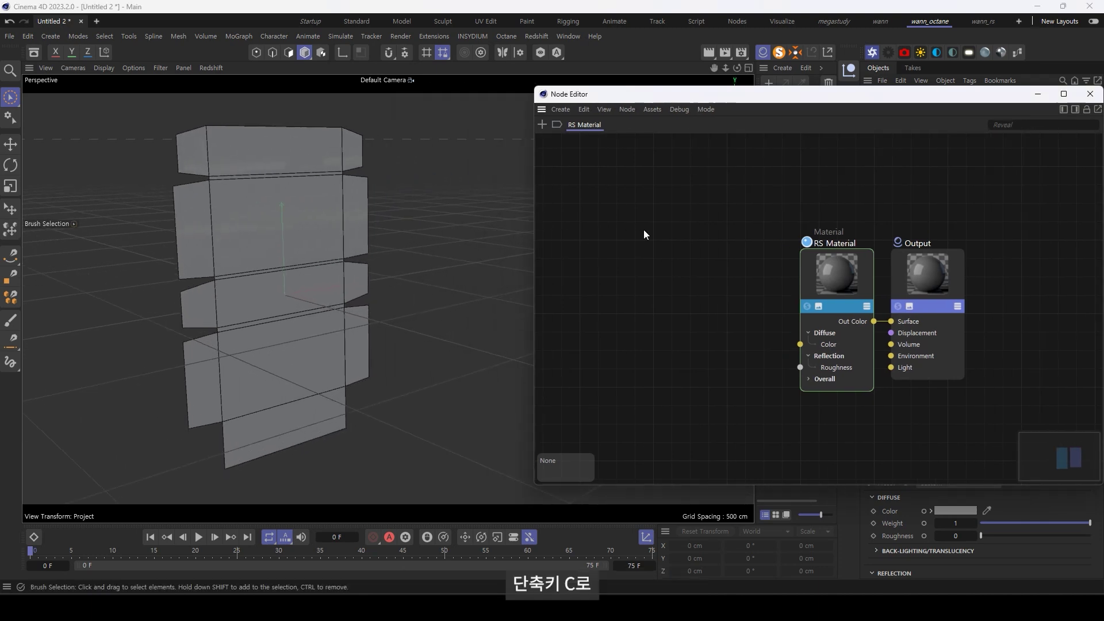
pyautogui.press('c')
pyautogui.write('texture')
pyautogui.press('Return')
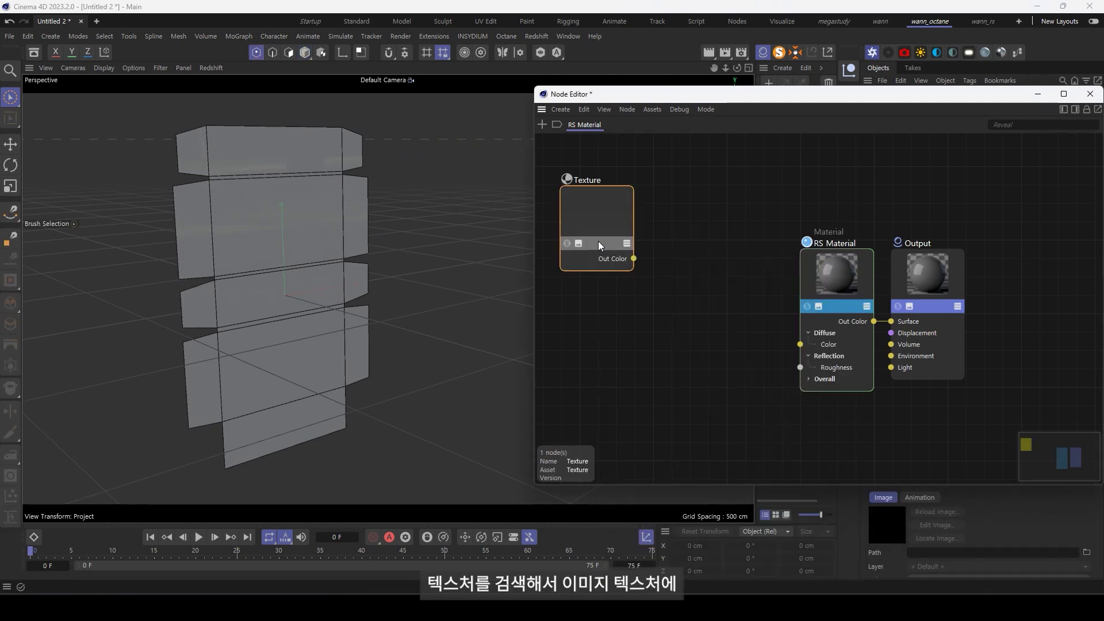
pyautogui.click(1088, 322)
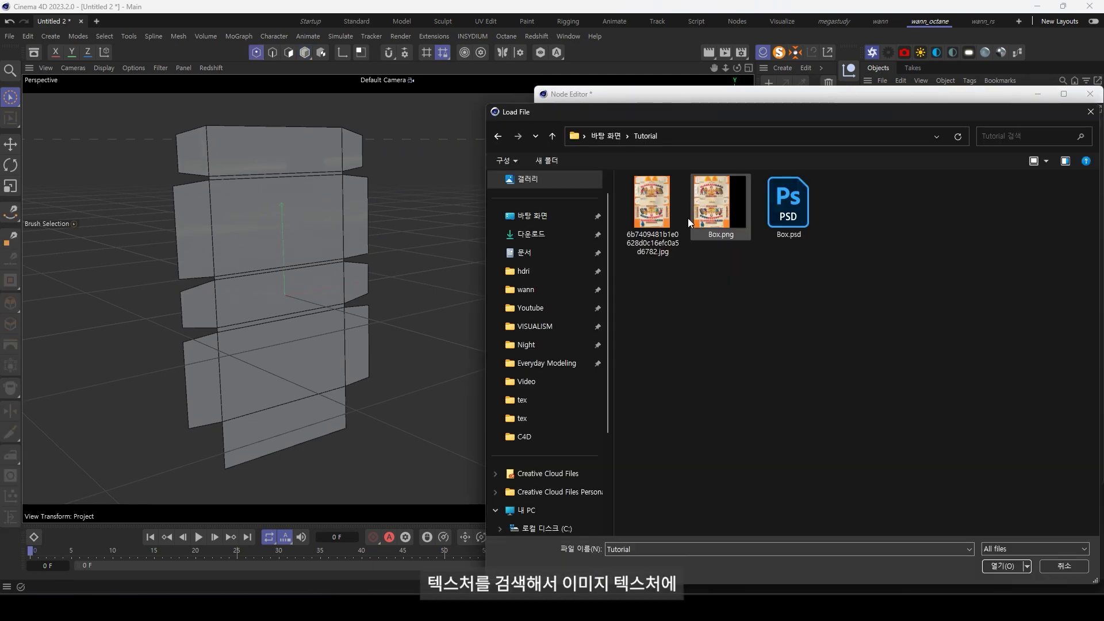
pyautogui.click(717, 218)
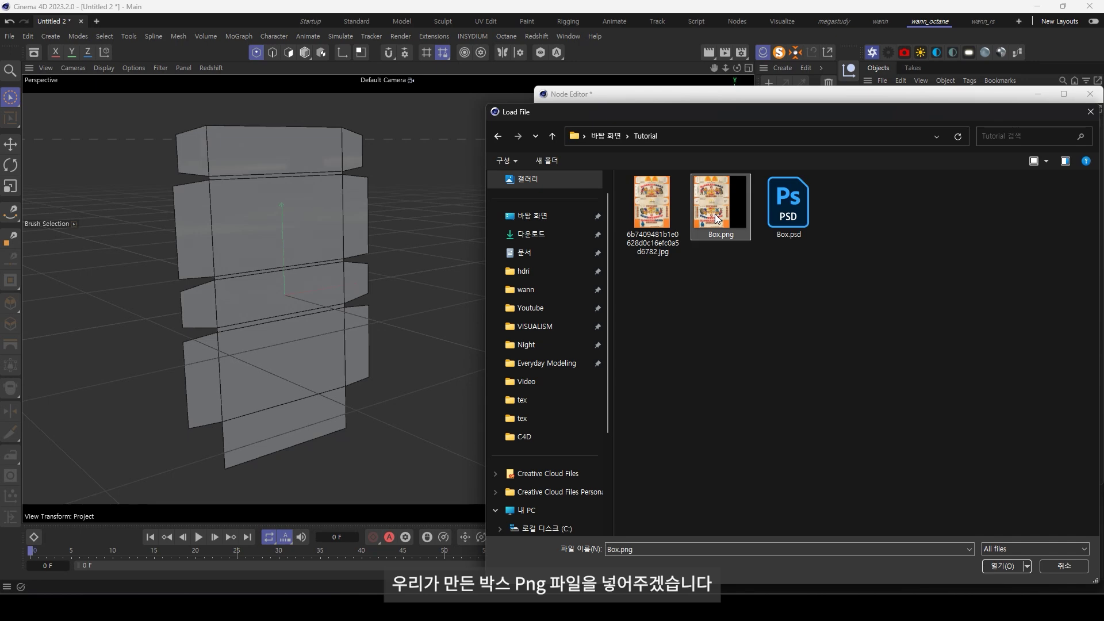
pyautogui.doubleClick(716, 218)
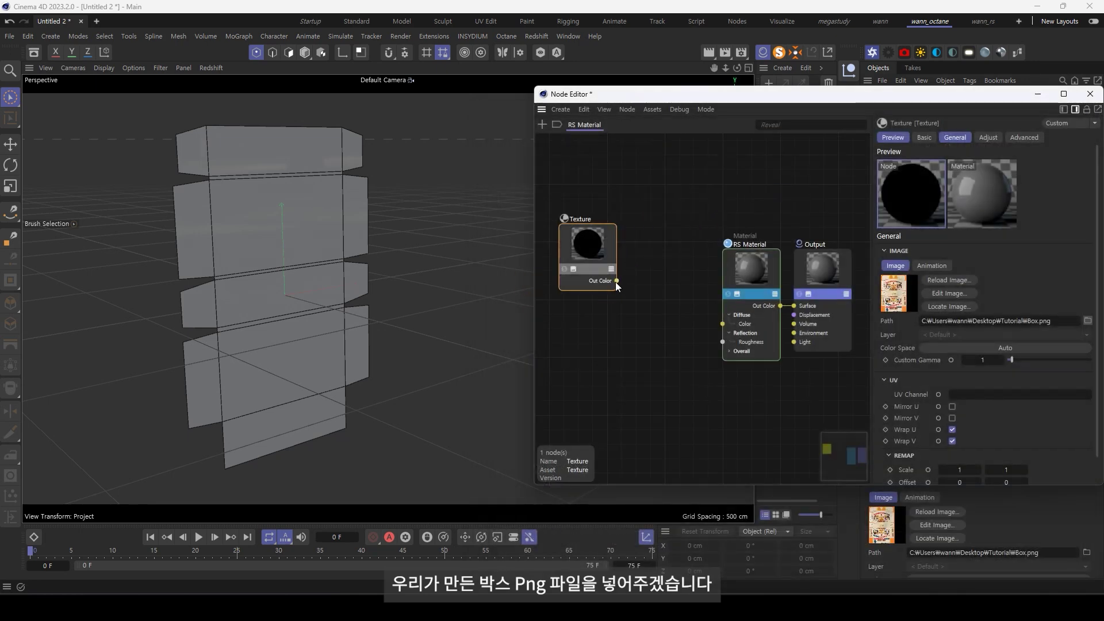
# - Set the RS Material preset to Paper and wire the texture into Diffuse Color
pyautogui.moveTo(613, 281); pyautogui.dragTo(663, 294)
pyautogui.click(759, 295)
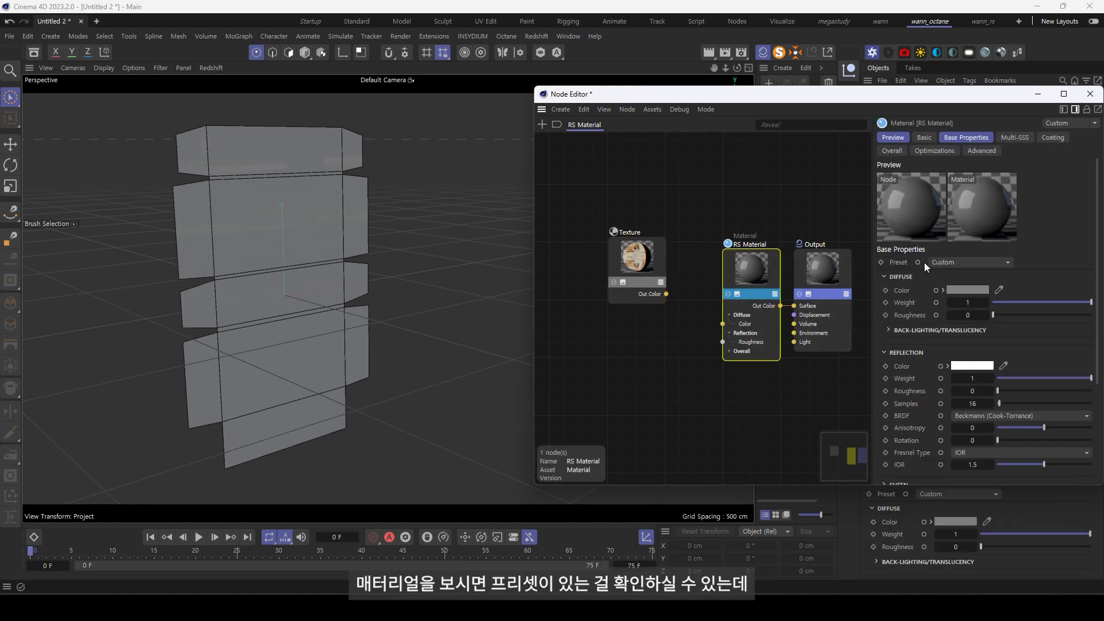
pyautogui.click(972, 261)
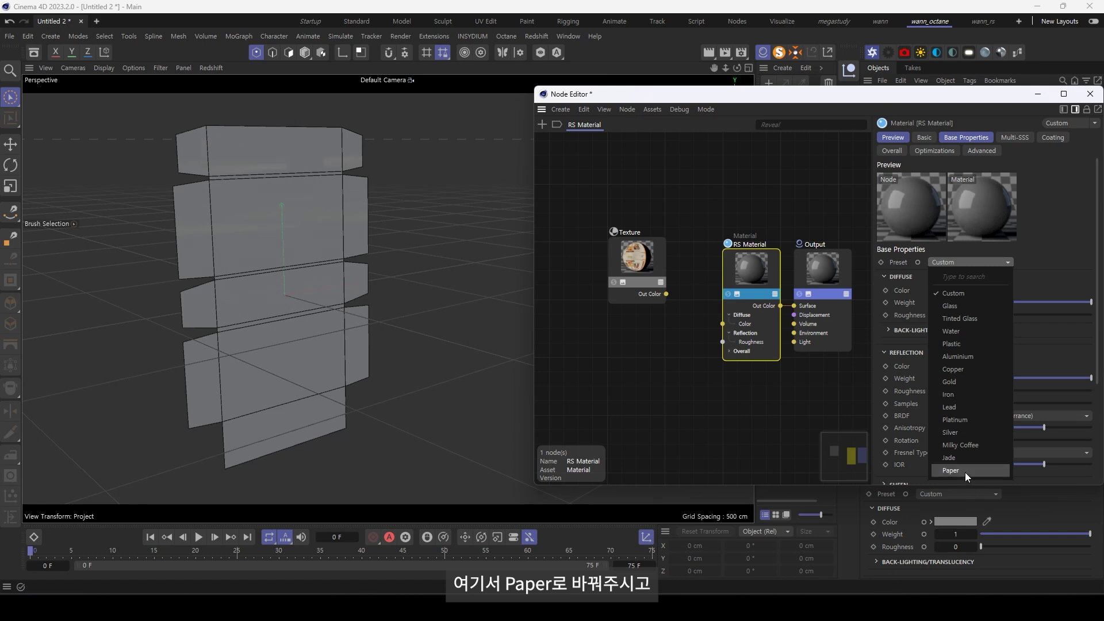
pyautogui.click(965, 471)
pyautogui.moveTo(666, 295)
pyautogui.mouseDown()
pyautogui.moveTo(708, 327)
pyautogui.moveTo(723, 324)
pyautogui.mouseUp()
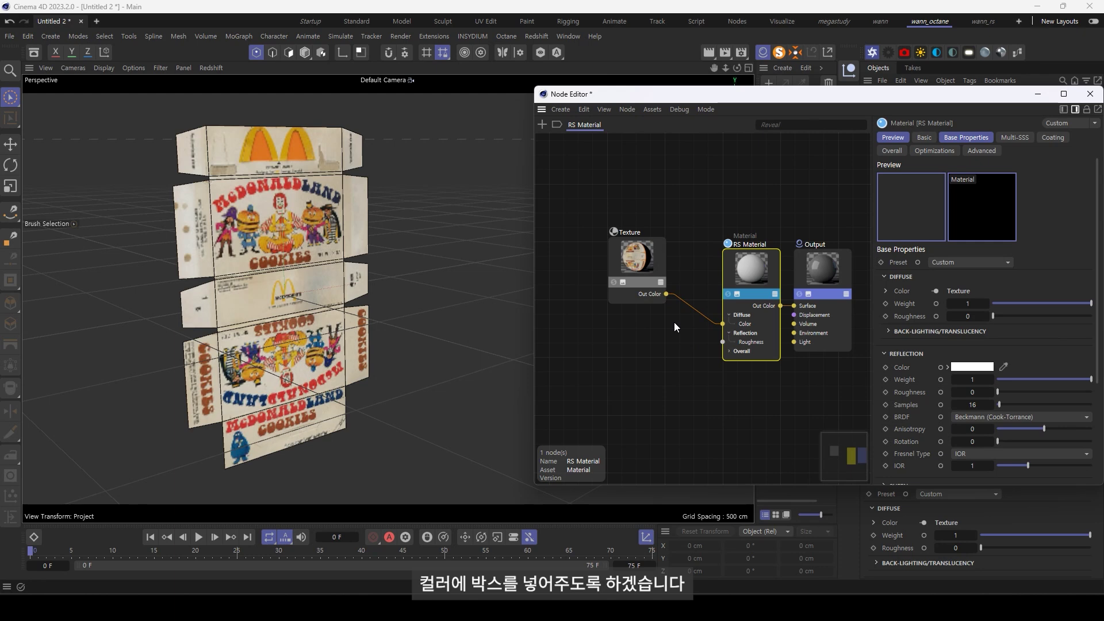
pyautogui.click(1089, 94)
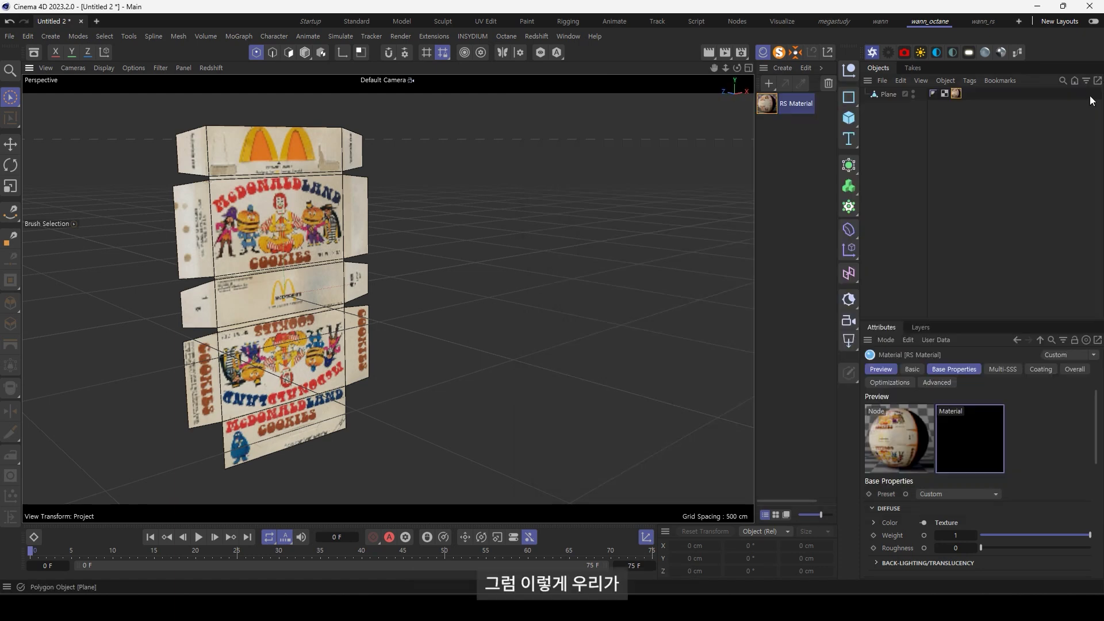
# - Orbit toward the box net and switch to the orthographic front view (F4)
pyautogui.moveTo(287, 278)
pyautogui.keyDown('alt'); pyautogui.mouseDown()
pyautogui.moveTo(372, 310)
pyautogui.moveTo(326, 306)
pyautogui.mouseUp(); pyautogui.keyUp('alt')
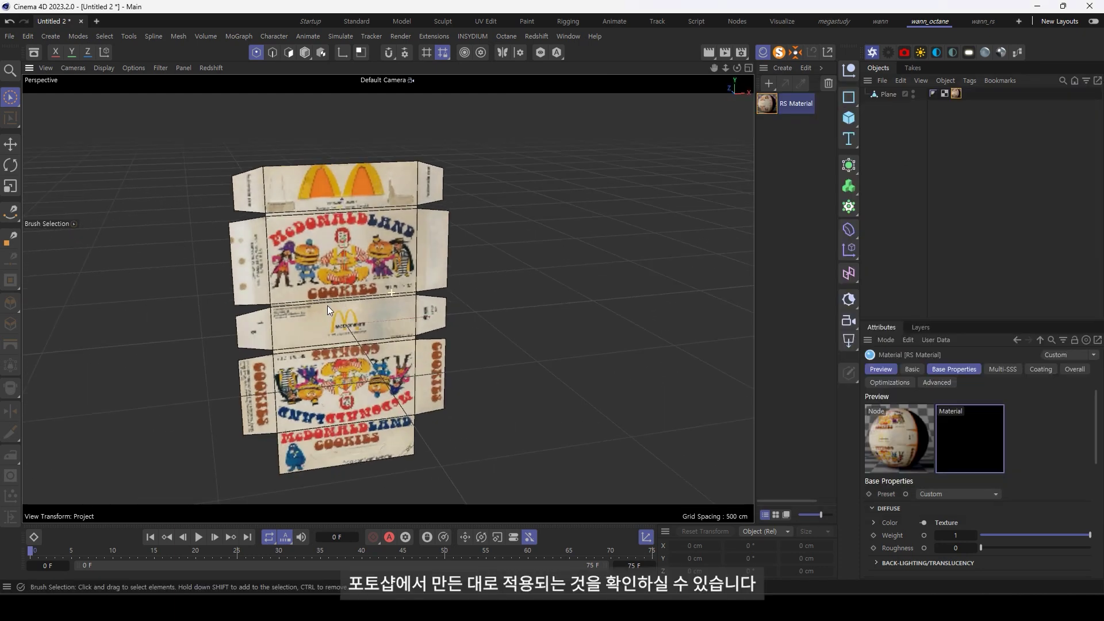
pyautogui.scroll(2, 318, 179)
pyautogui.moveTo(309, 261)
pyautogui.keyDown('alt'); pyautogui.mouseDown()
pyautogui.moveTo(451, 279)
pyautogui.moveTo(439, 303)
pyautogui.moveTo(405, 296)
pyautogui.moveTo(425, 255)
pyautogui.mouseUp(); pyautogui.keyUp('alt')
pyautogui.press('F4')
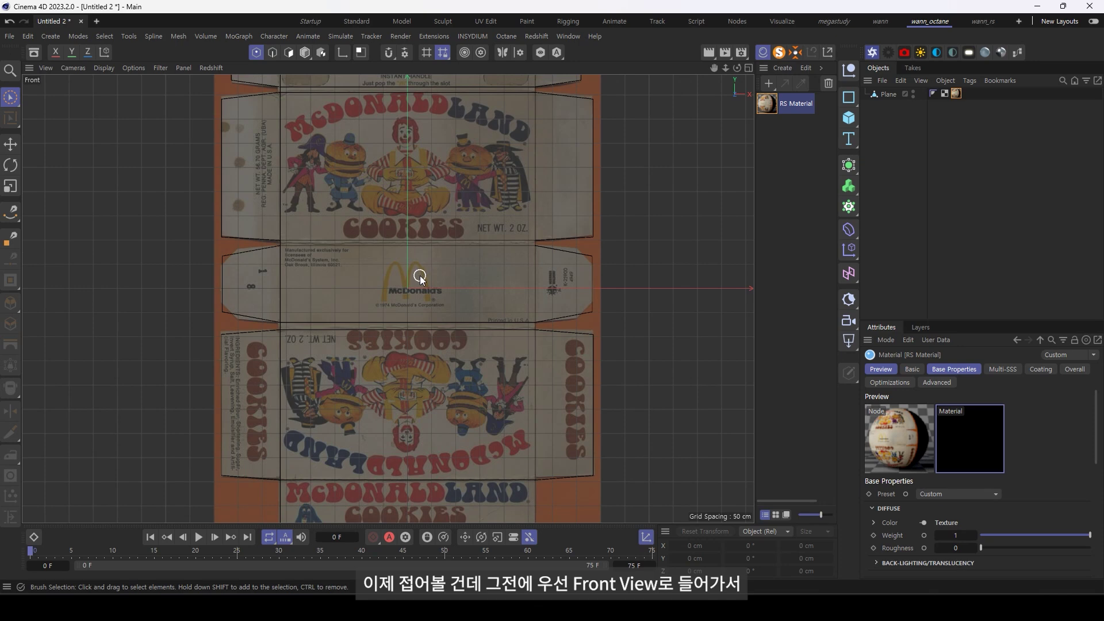
pyautogui.scroll(-3, 421, 278)
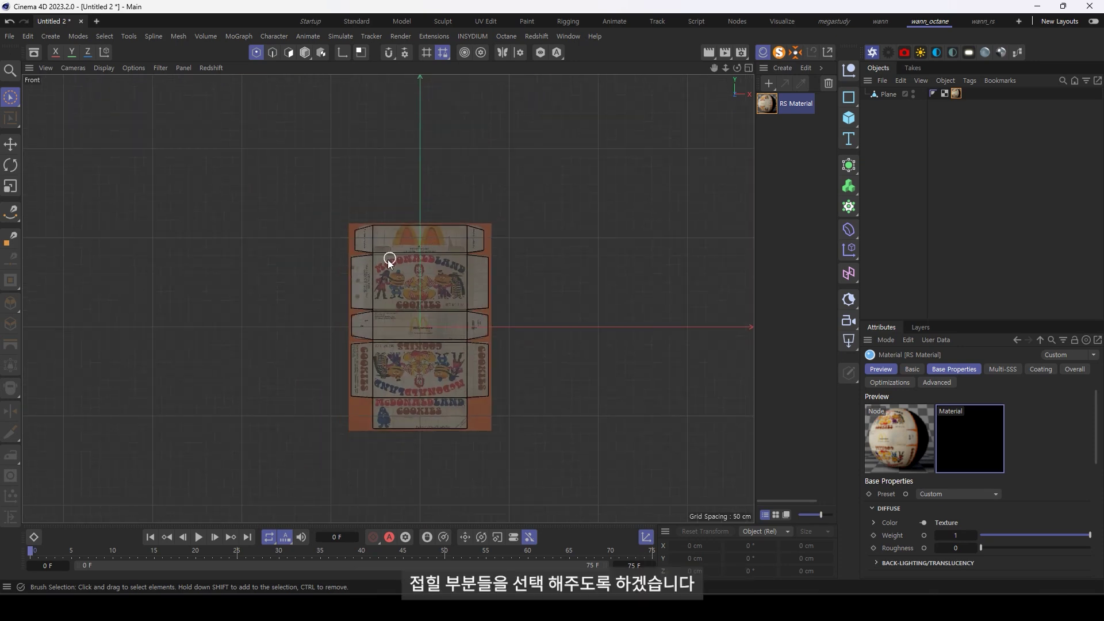
pyautogui.scroll(3, 388, 259)
pyautogui.scroll(2, 347, 295)
pyautogui.scroll(1, 286, 181)
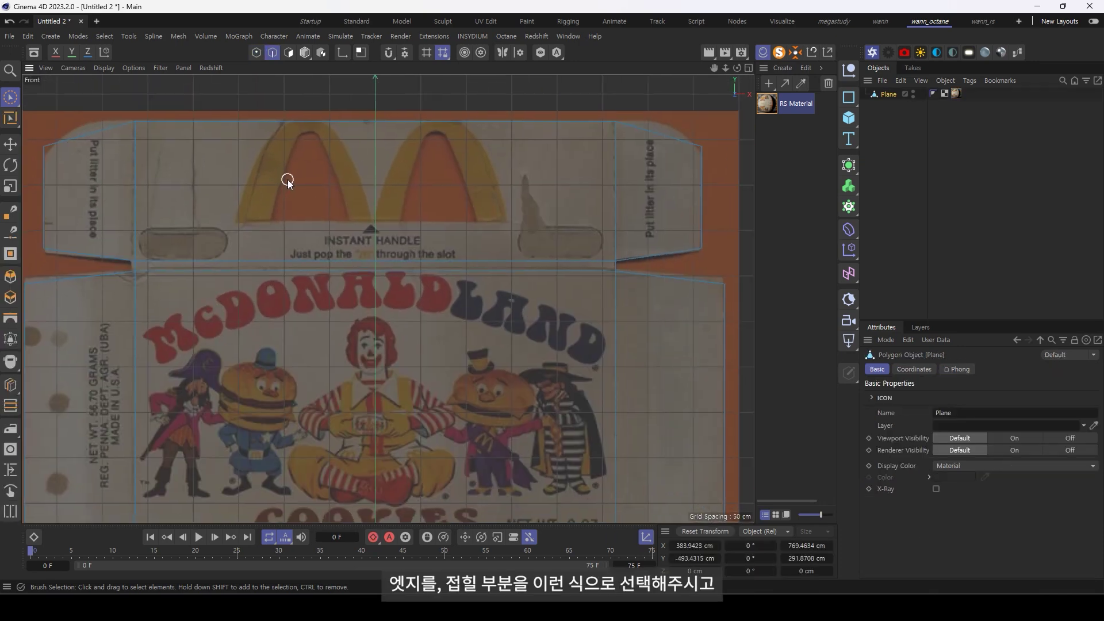
pyautogui.scroll(2, 111, 273)
# - Brush-select the horizontal and top-panel fold edges of the box net
pyautogui.click(248, 275)
pyautogui.scroll(-5, 264, 271)
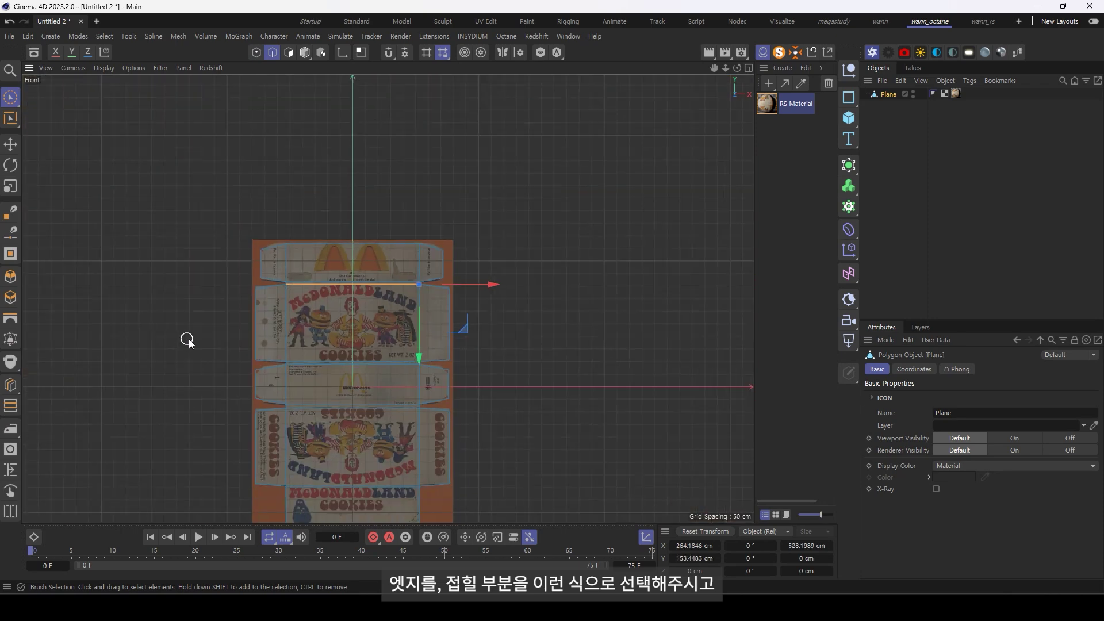
pyautogui.keyDown('shift'); pyautogui.moveTo(246, 238); pyautogui.dragTo(439, 239); pyautogui.keyUp('shift')
pyautogui.scroll(2, 345, 334)
pyautogui.moveTo(482, 276)
pyautogui.keyDown('shift'); pyautogui.mouseDown()
pyautogui.moveTo(479, 344)
pyautogui.moveTo(270, 390)
pyautogui.mouseUp(); pyautogui.keyUp('shift')
pyautogui.moveTo(271, 390)
pyautogui.keyDown('alt'); pyautogui.mouseDown(button='middle')
pyautogui.moveTo(312, 342)
pyautogui.moveTo(312, 275)
pyautogui.mouseUp(button='middle'); pyautogui.keyUp('alt')
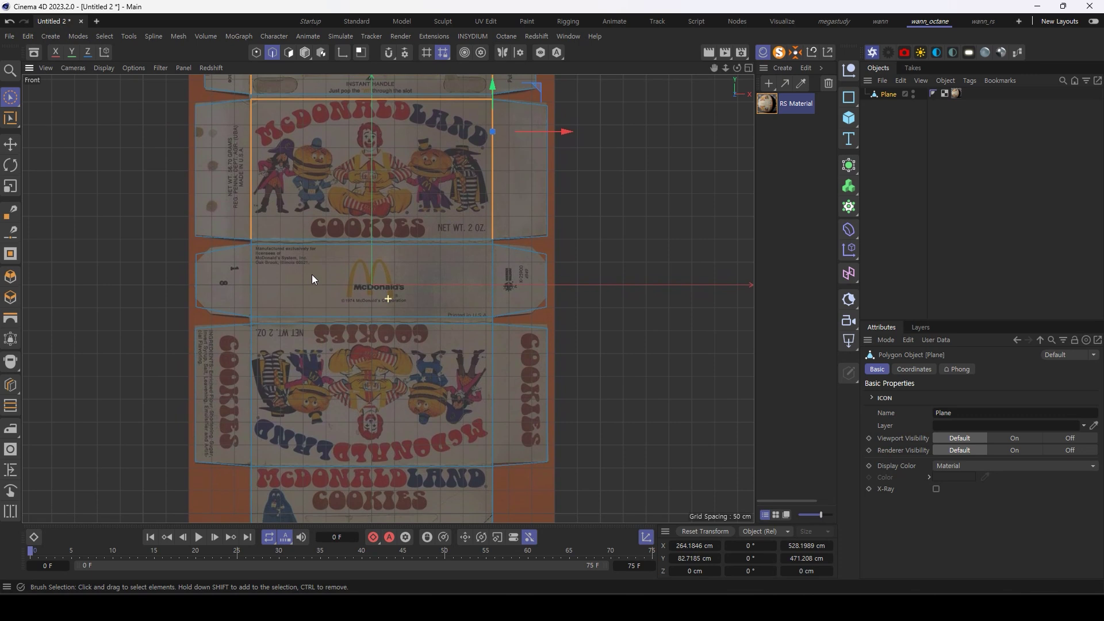
pyautogui.keyDown('shift'); pyautogui.moveTo(500, 278); pyautogui.dragTo(401, 332); pyautogui.keyUp('shift')
pyautogui.keyDown('alt'); pyautogui.moveTo(401, 332); pyautogui.dragTo(432, 274, button='middle'); pyautogui.keyUp('alt')
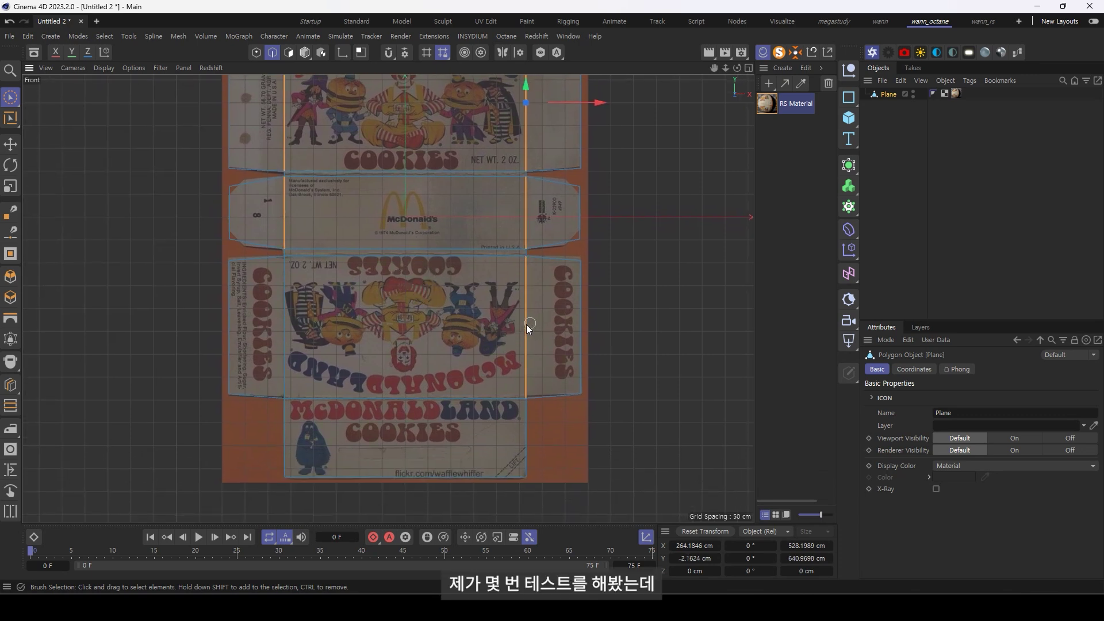
# - Add the lower vertical, bottom, and lower COOKIES panel fold edges to the selection
pyautogui.keyDown('shift'); pyautogui.moveTo(531, 326); pyautogui.dragTo(402, 340); pyautogui.keyUp('shift')
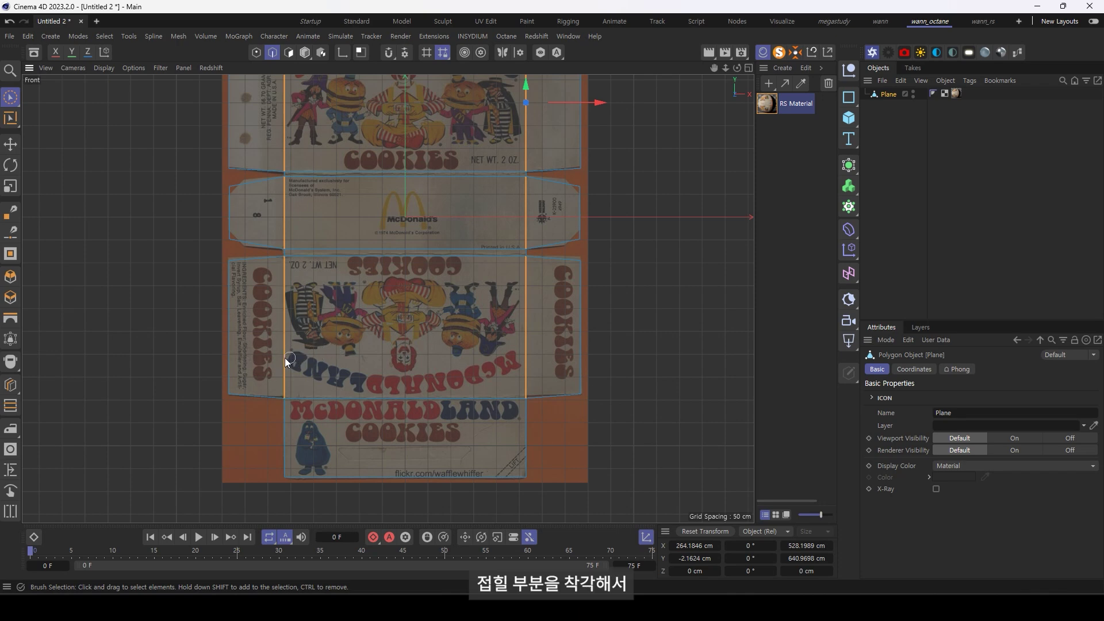
pyautogui.keyDown('shift'); pyautogui.moveTo(357, 382); pyautogui.dragTo(367, 405); pyautogui.keyUp('shift')
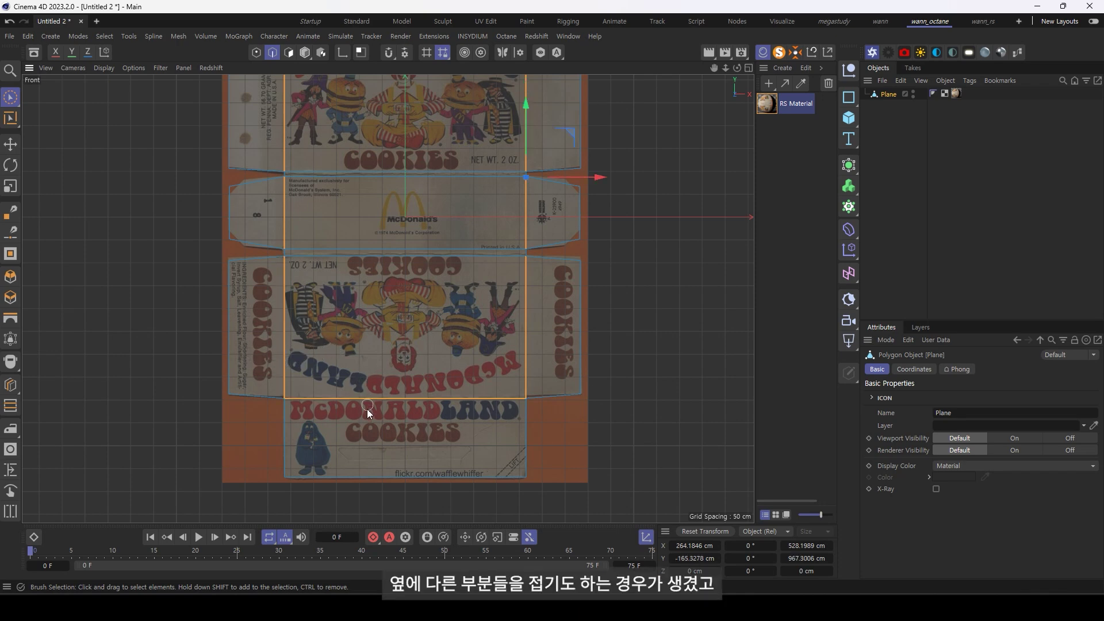
pyautogui.scroll(5, 403, 322)
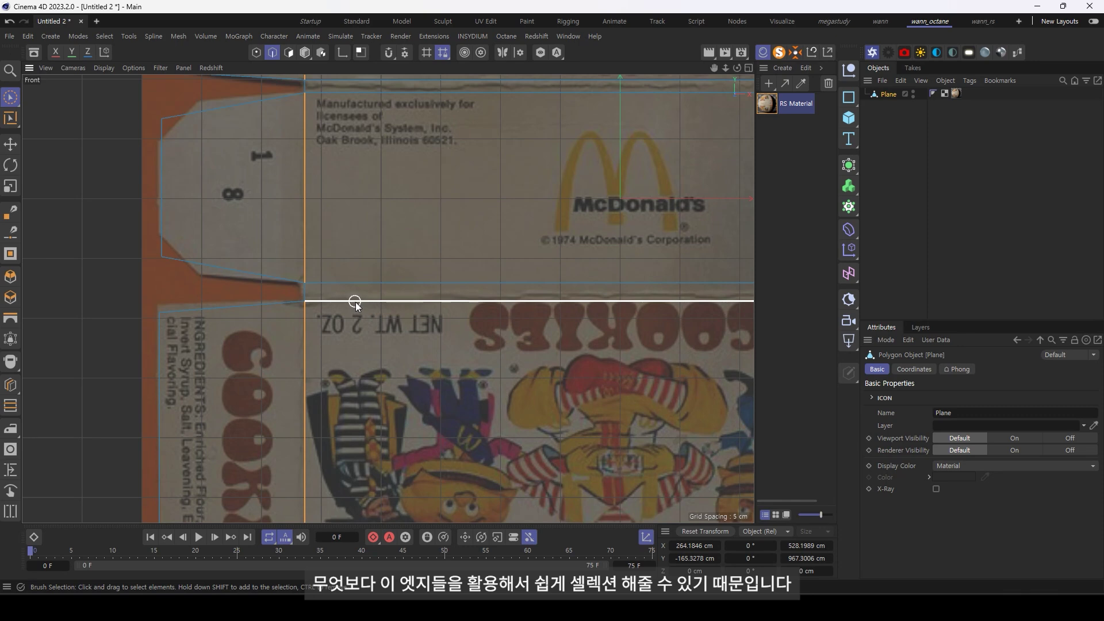
pyautogui.keyDown('shift'); pyautogui.moveTo(383, 333); pyautogui.dragTo(413, 351); pyautogui.keyUp('shift')
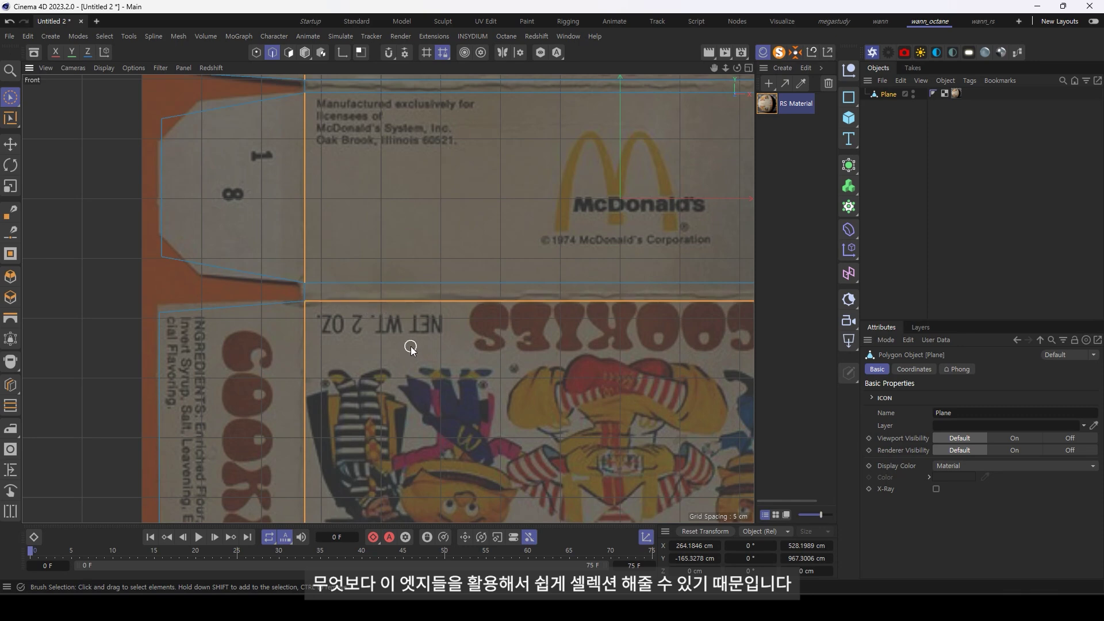
pyautogui.scroll(-5, 412, 362)
pyautogui.scroll(5, 357, 227)
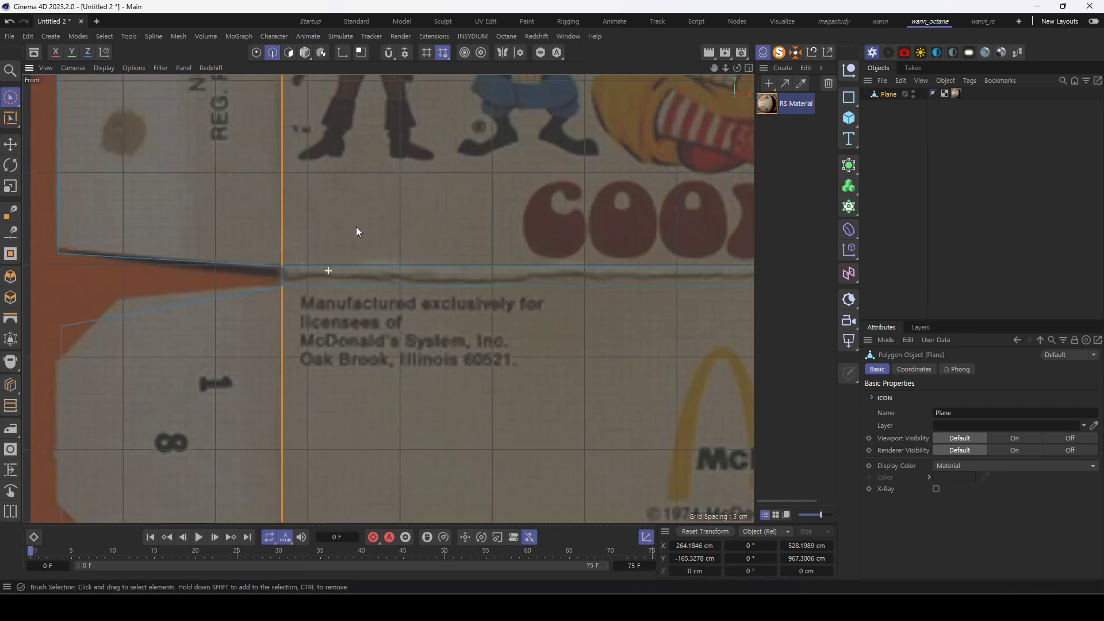
pyautogui.scroll(3, 233, 362)
pyautogui.scroll(-2, 190, 370)
pyautogui.scroll(1, 199, 357)
pyautogui.scroll(1, 198, 363)
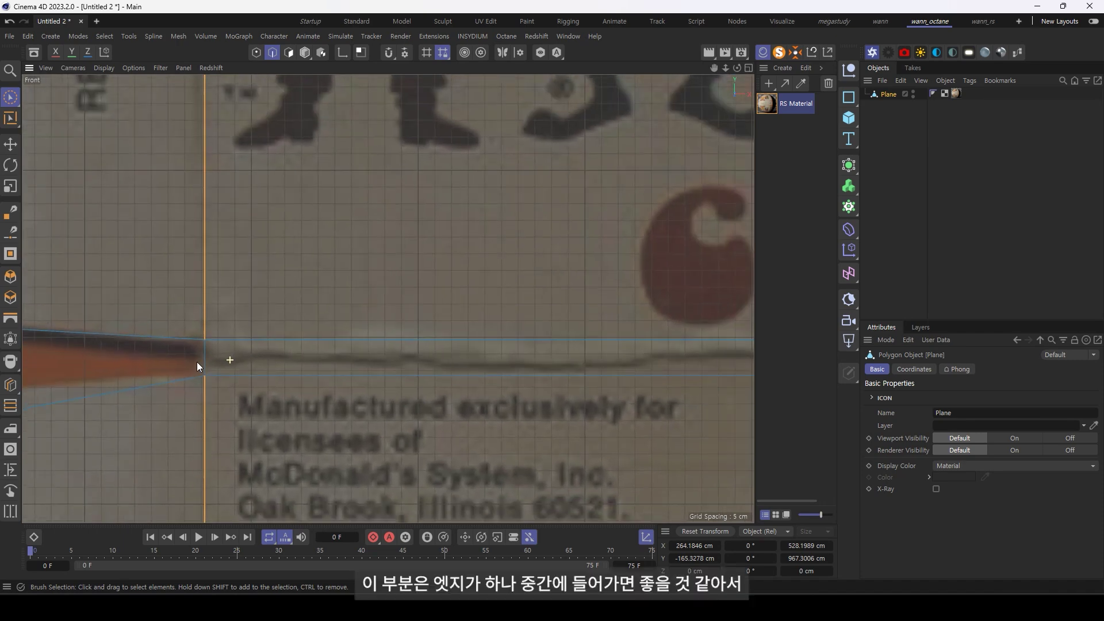
pyautogui.scroll(-2, 190, 368)
pyautogui.scroll(-1, 172, 380)
pyautogui.scroll(1, 170, 379)
pyautogui.scroll(2, 189, 362)
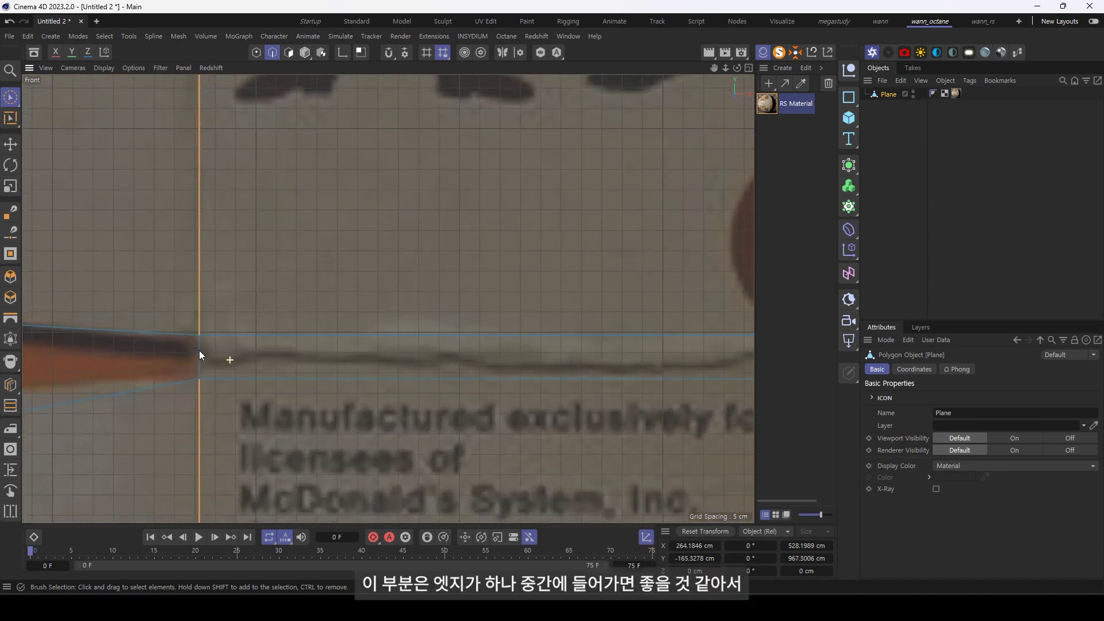
# - Cut a new edge loop along the McDonald's panel with K~L, then return to Brush Selection
pyautogui.press('k')
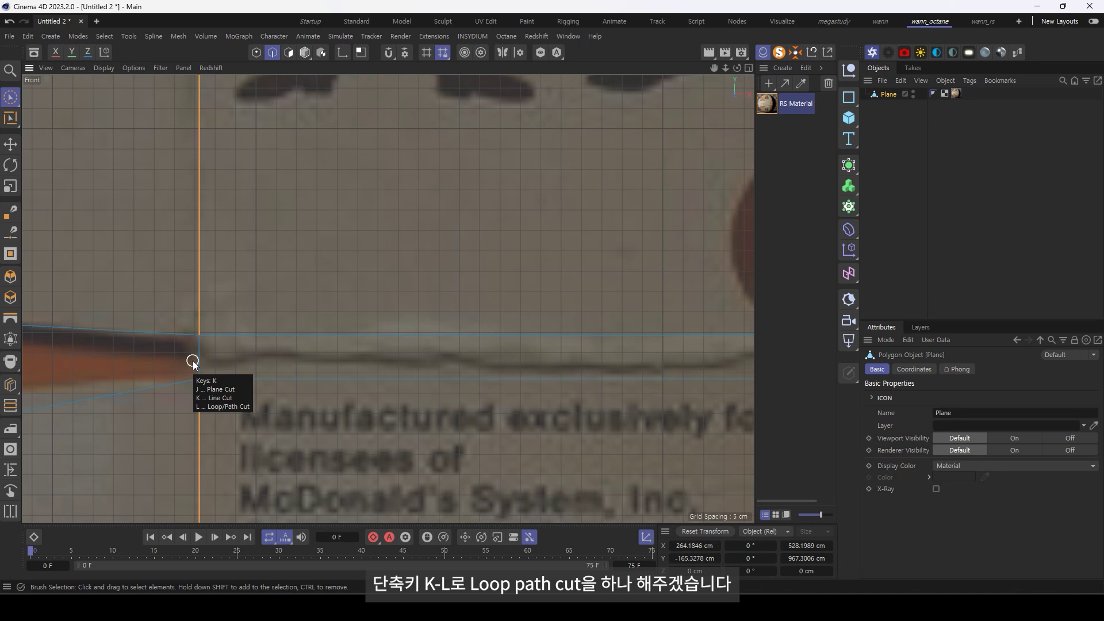
pyautogui.press('l')
pyautogui.click(199, 357)
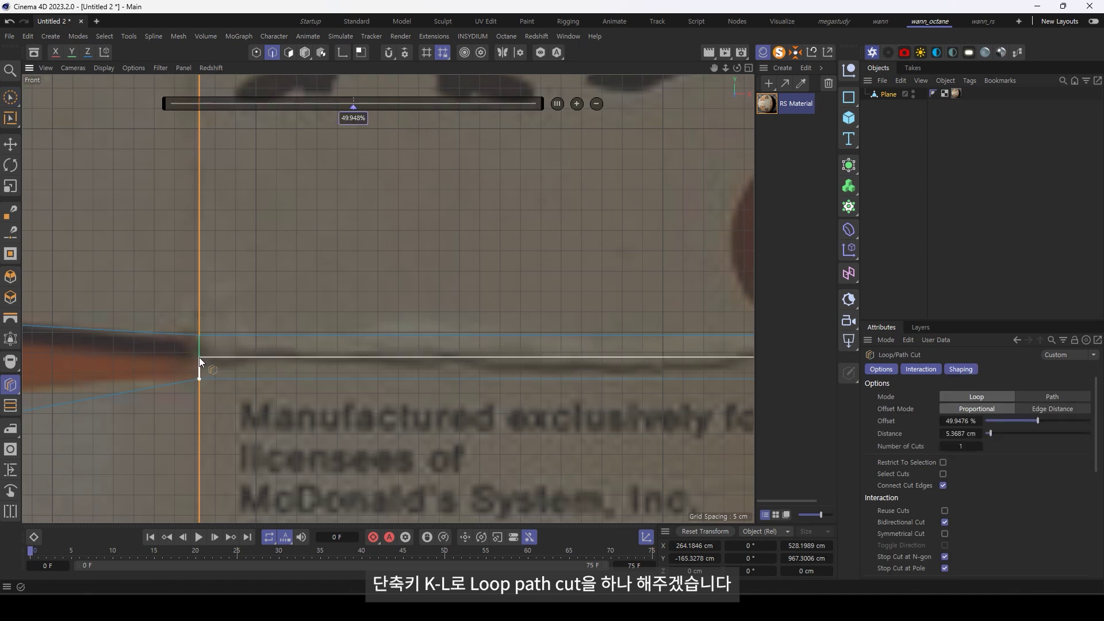
pyautogui.press('9')
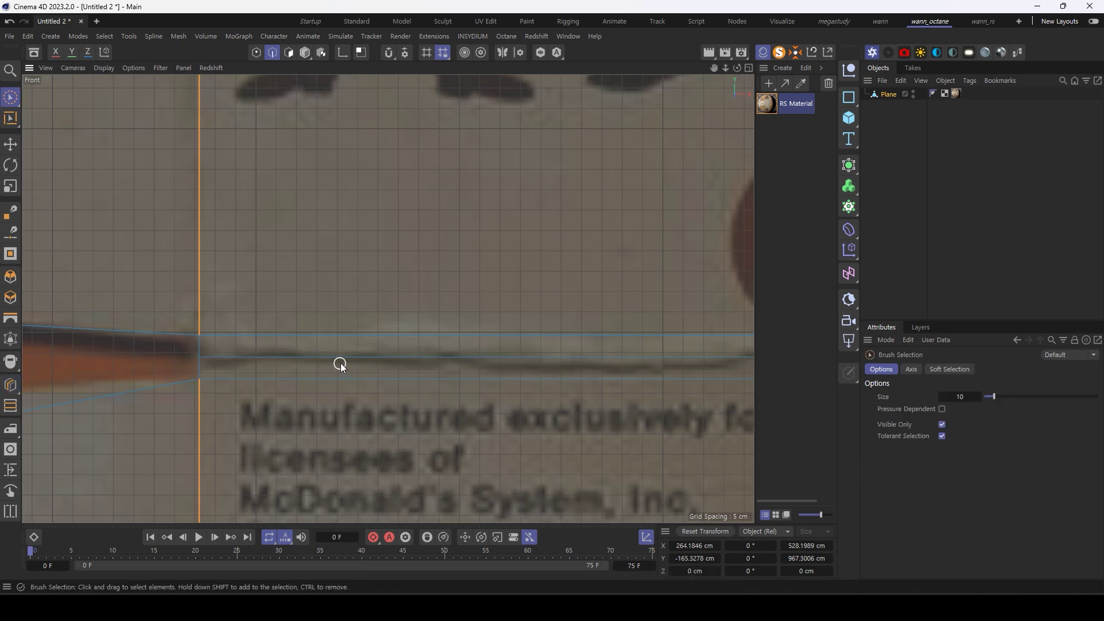
pyautogui.scroll(-2, 457, 395)
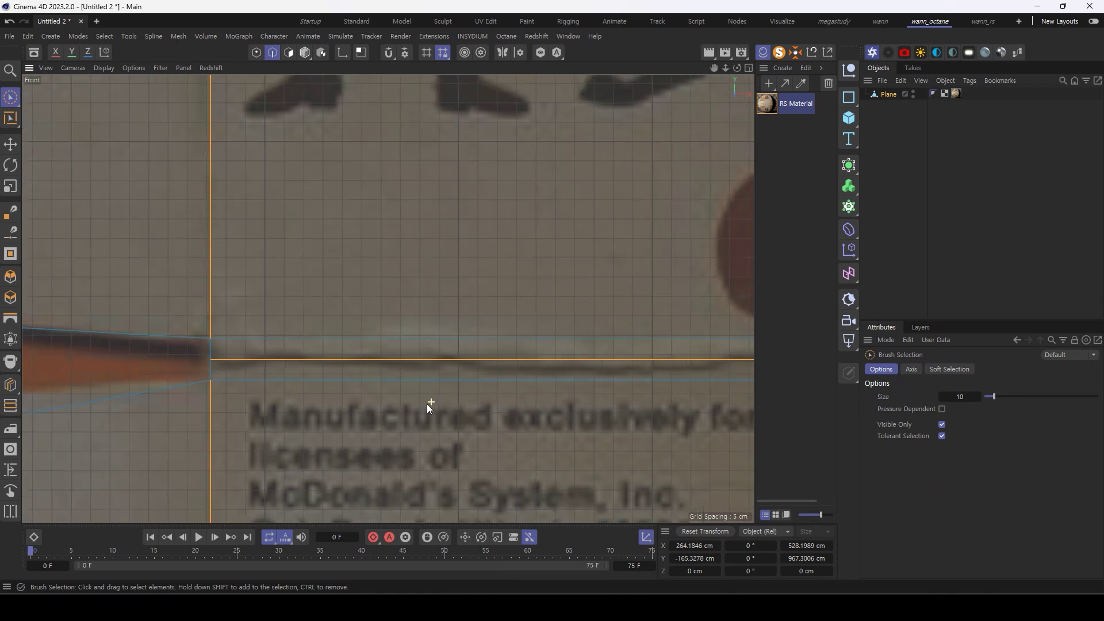
pyautogui.scroll(-4, 431, 402)
pyautogui.scroll(-3, 364, 328)
pyautogui.scroll(-2, 462, 311)
pyautogui.keyDown('alt'); pyautogui.moveTo(369, 262); pyautogui.dragTo(362, 308, button='middle'); pyautogui.keyUp('alt')
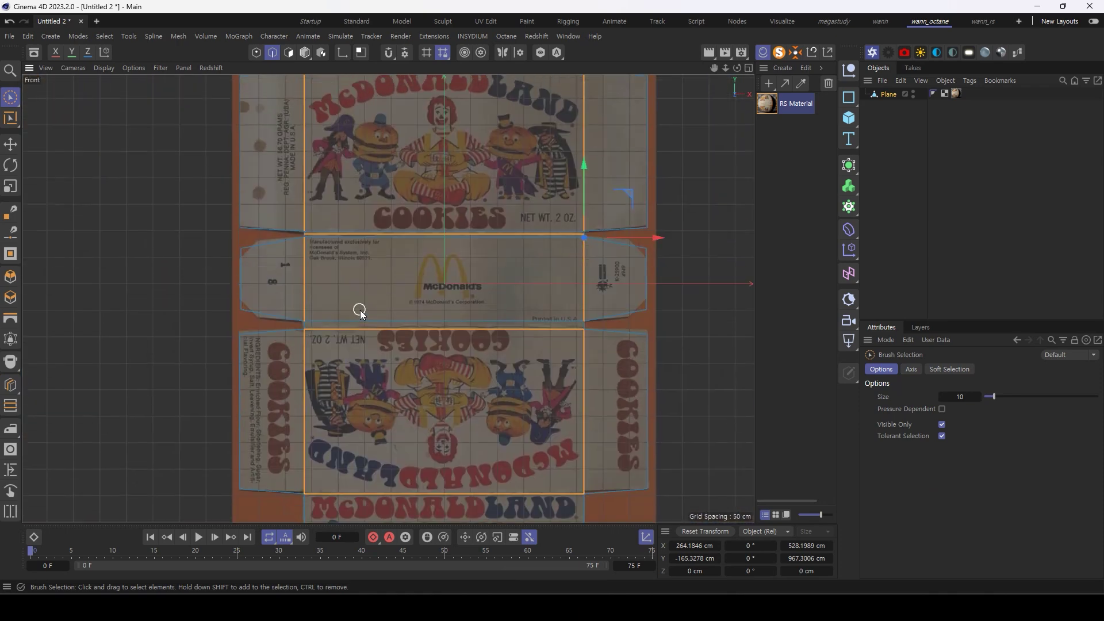
pyautogui.keyDown('alt'); pyautogui.moveTo(437, 80); pyautogui.dragTo(448, 177, button='middle'); pyautogui.keyUp('alt')
pyautogui.scroll(1, 451, 167)
pyautogui.scroll(2, 457, 154)
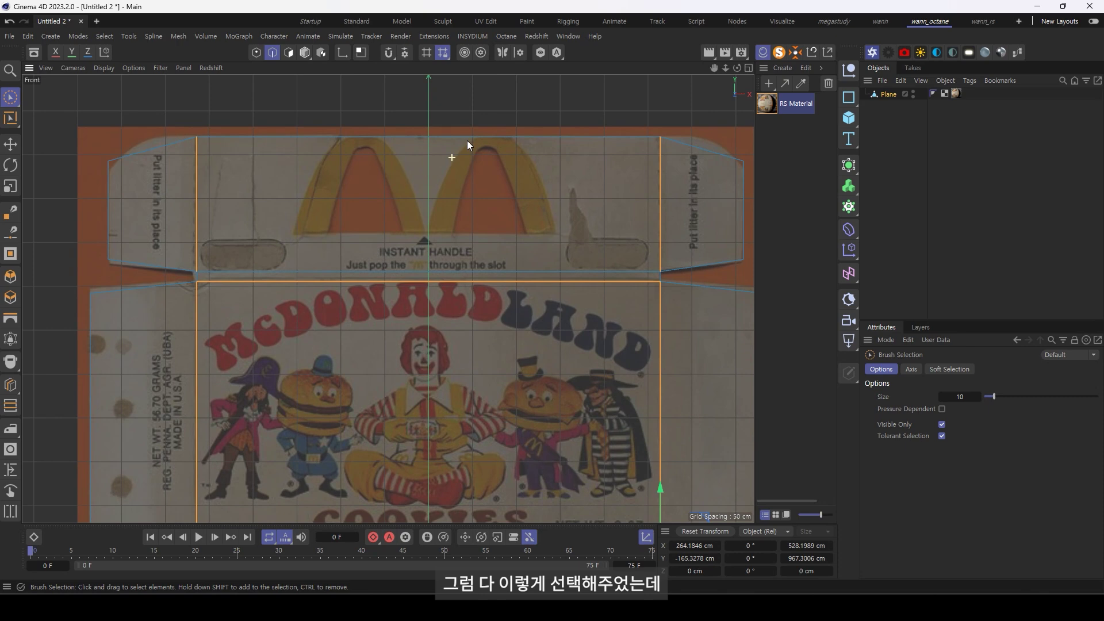
pyautogui.scroll(-3, 457, 154)
pyautogui.scroll(1, 454, 153)
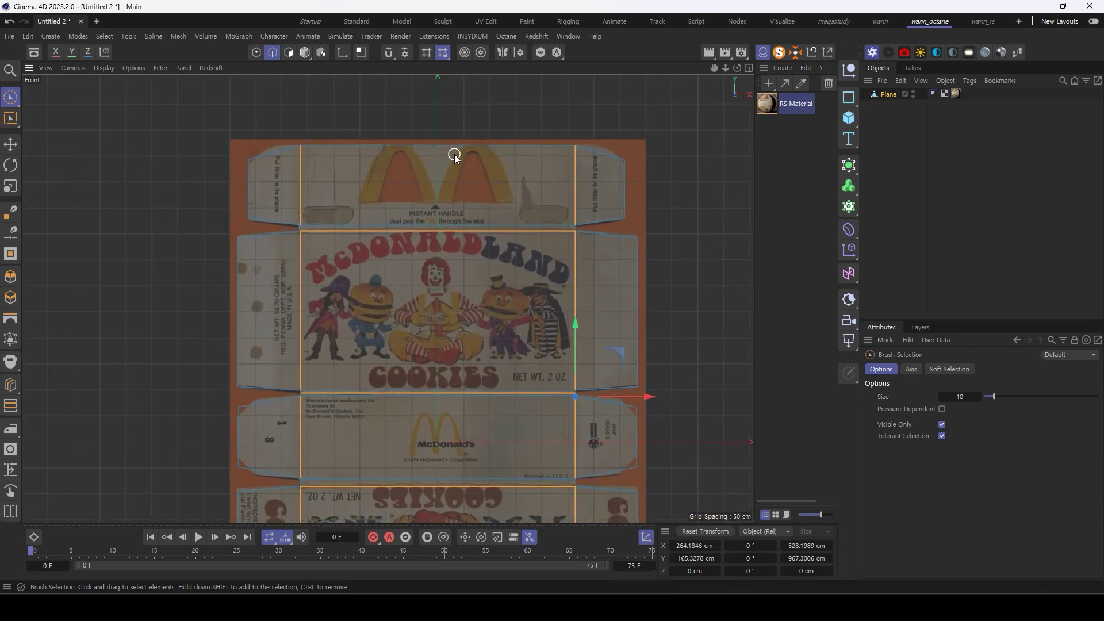
# - Store the selected fold edges as an Edge Selection tag on the Plane
pyautogui.click(104, 36)
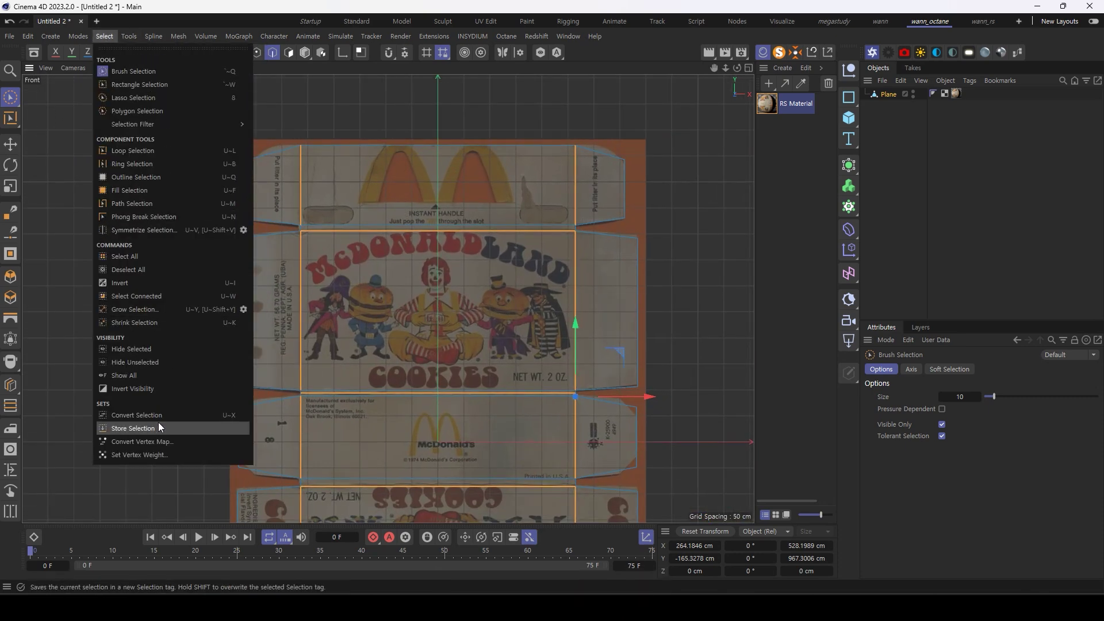
pyautogui.click(152, 426)
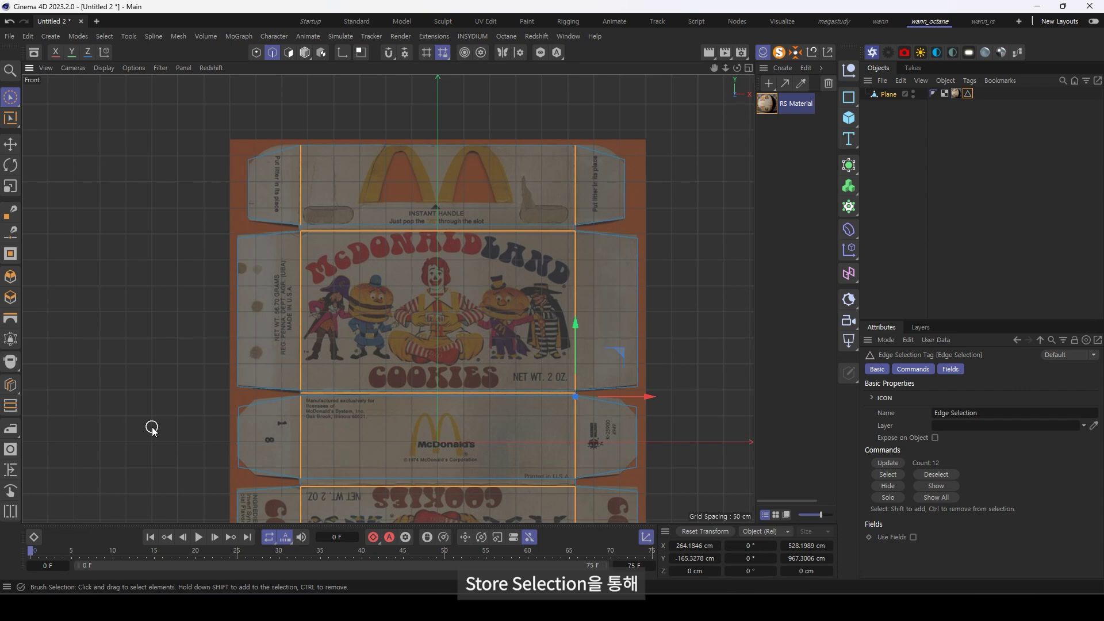
pyautogui.click(972, 197)
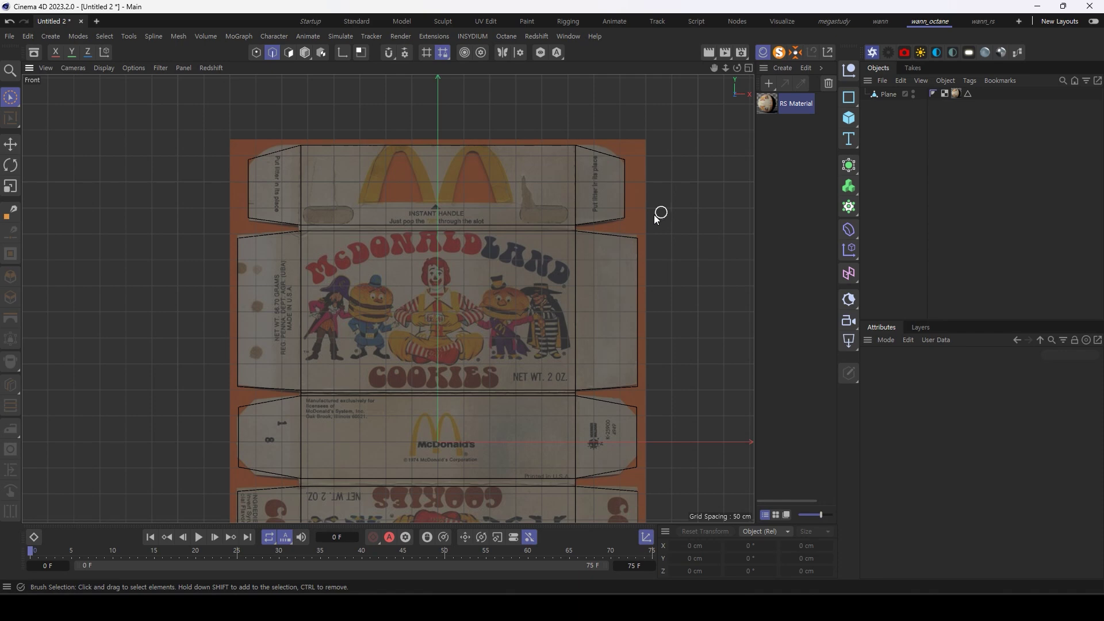
# - Switch to Perspective view and recall the 12 stored fold edges from the tag
pyautogui.press('F1')
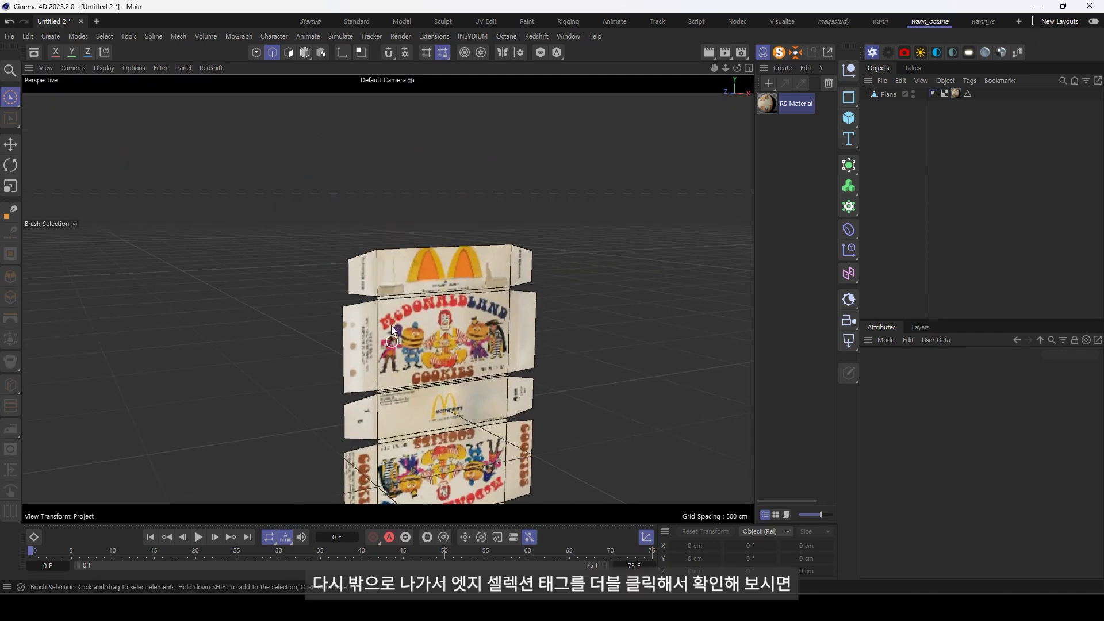
pyautogui.scroll(3, 436, 245)
pyautogui.click(969, 94)
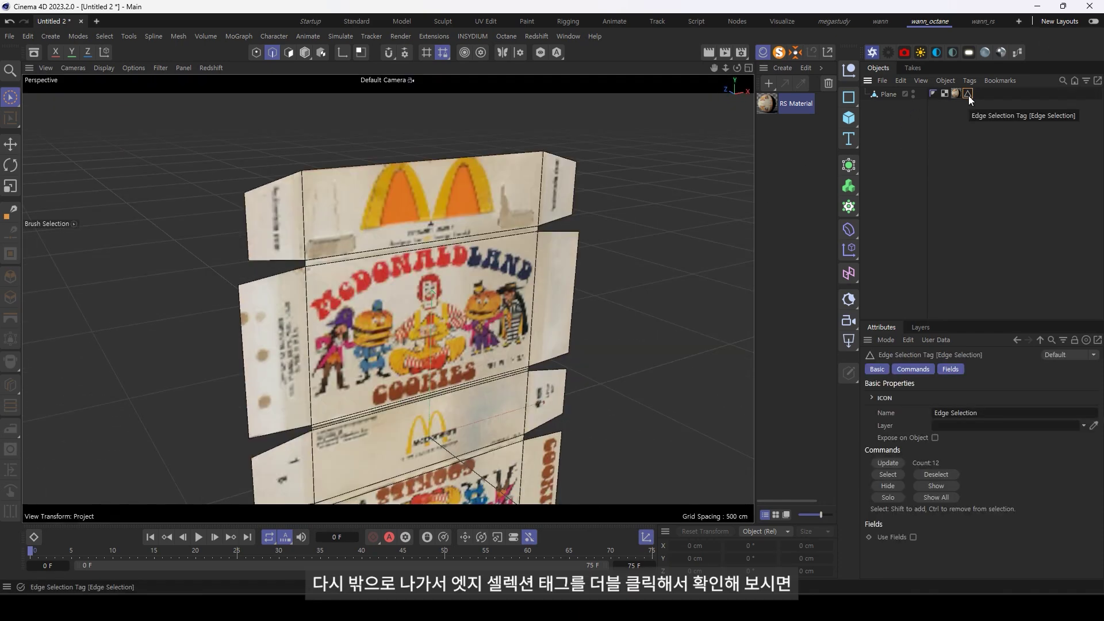
pyautogui.doubleClick(969, 95)
pyautogui.scroll(-1, 398, 305)
pyautogui.moveTo(398, 305)
pyautogui.keyDown('alt'); pyautogui.mouseDown()
pyautogui.moveTo(478, 246)
pyautogui.moveTo(489, 340)
pyautogui.moveTo(377, 293)
pyautogui.moveTo(458, 340)
pyautogui.moveTo(506, 308)
pyautogui.moveTo(351, 306)
pyautogui.moveTo(437, 282)
pyautogui.moveTo(447, 305)
pyautogui.mouseUp(); pyautogui.keyUp('alt')
pyautogui.scroll(3, 448, 305)
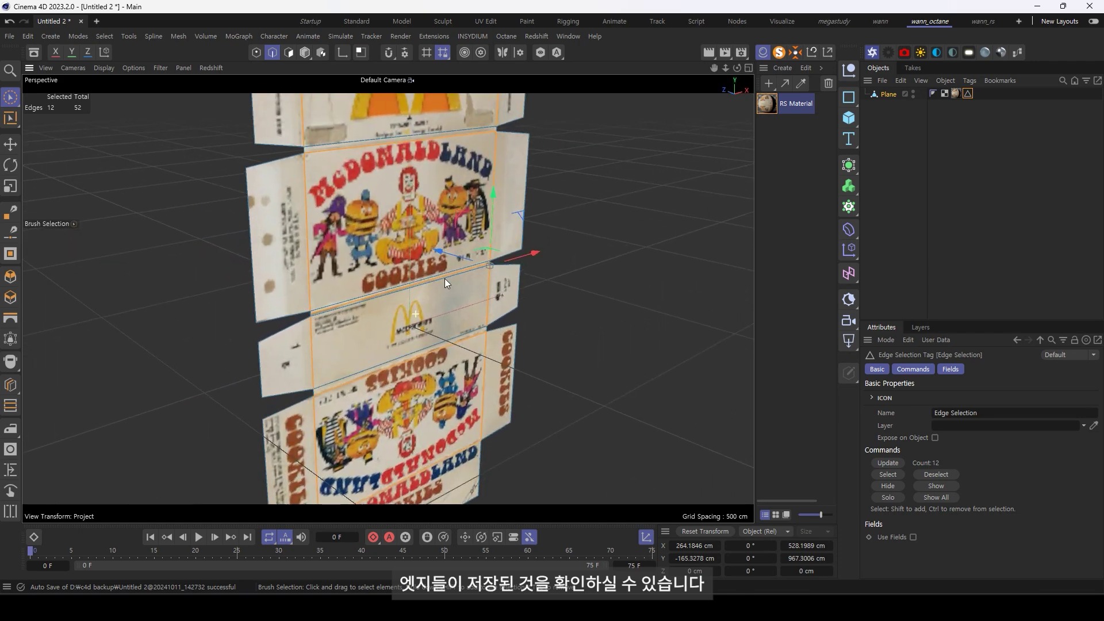
# - Hide the workplane grid via the viewport Filter menu and switch to Polygon mode
pyautogui.click(161, 68)
pyautogui.click(193, 148)
pyautogui.moveTo(406, 230)
pyautogui.keyDown('alt'); pyautogui.mouseDown()
pyautogui.moveTo(477, 255)
pyautogui.moveTo(471, 295)
pyautogui.moveTo(385, 270)
pyautogui.mouseUp(); pyautogui.keyUp('alt')
pyautogui.press('Return')
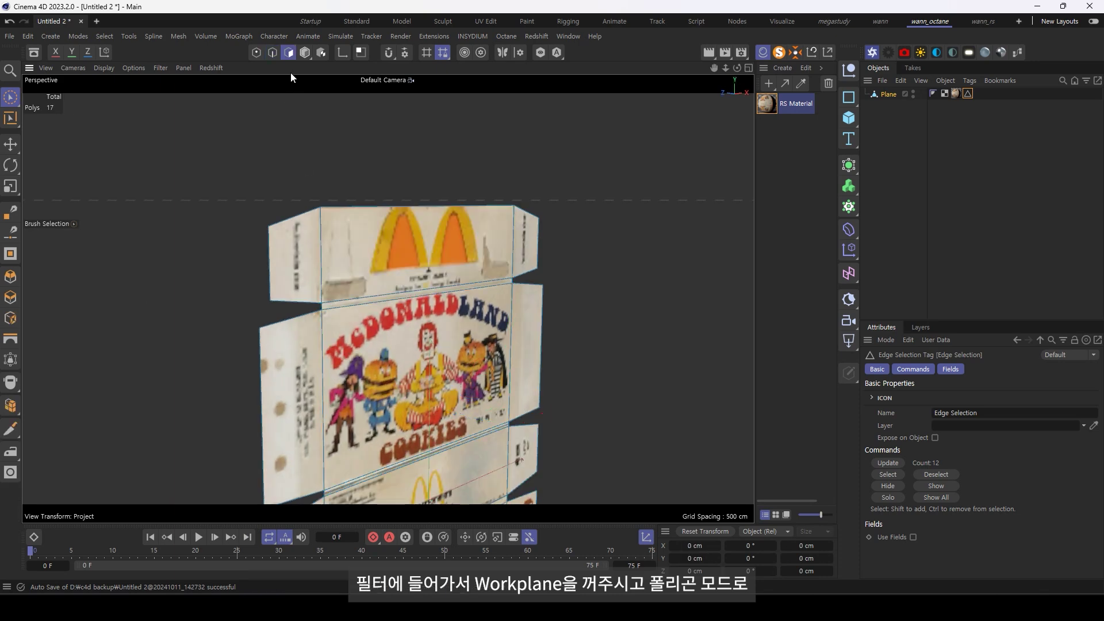
# - Recall the stored fold edges and keep only the edge under the top flap
pyautogui.scroll(2, 195, 301)
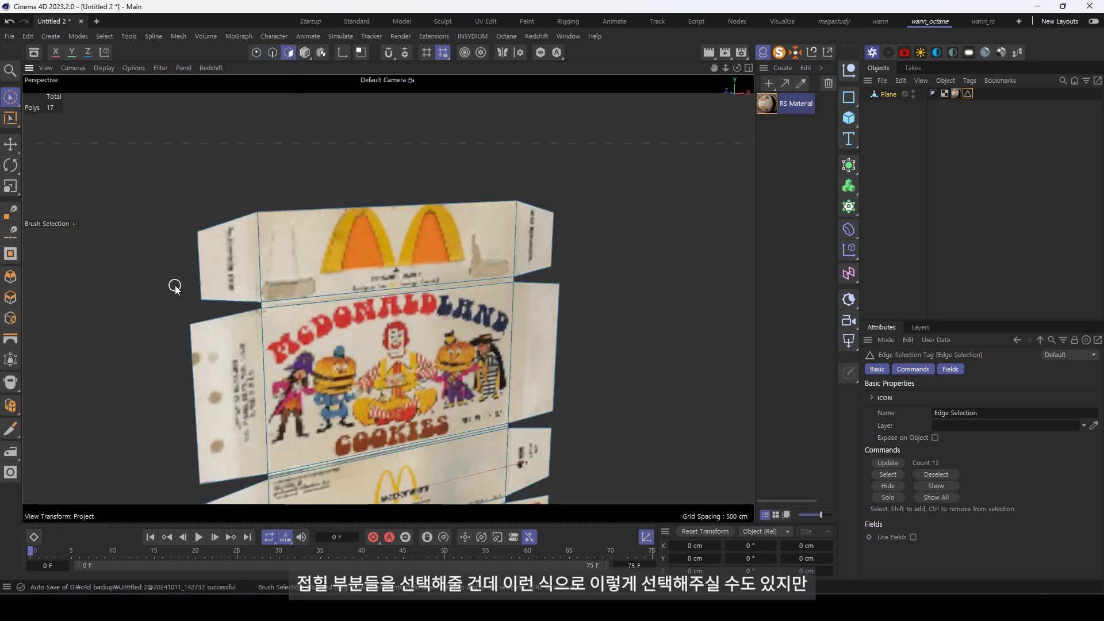
pyautogui.moveTo(218, 253); pyautogui.dragTo(540, 238)
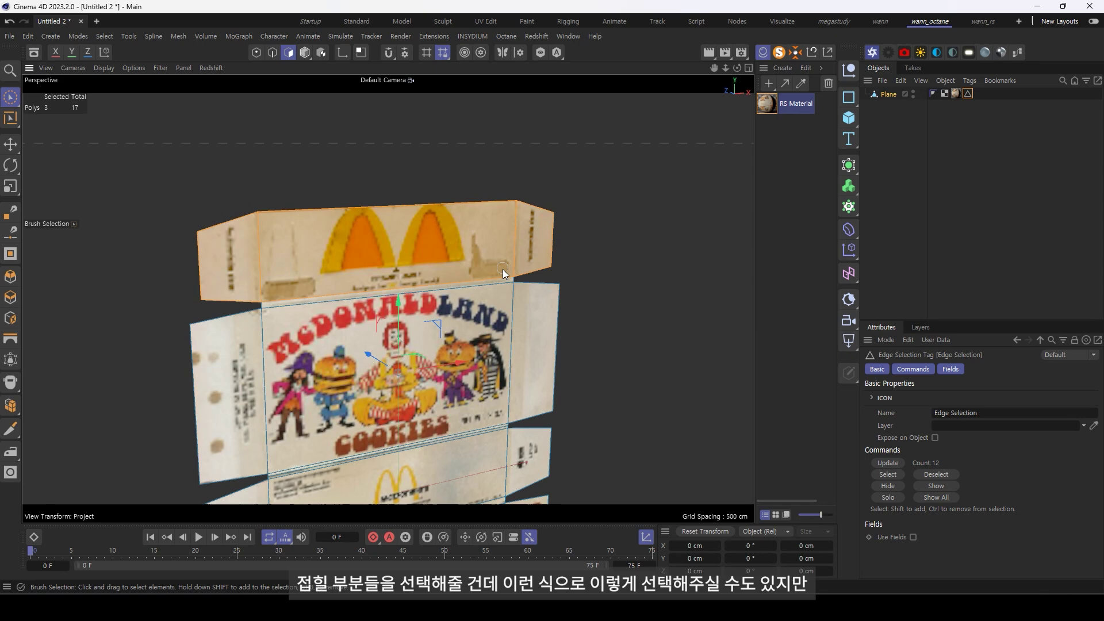
pyautogui.moveTo(503, 273)
pyautogui.mouseDown()
pyautogui.moveTo(496, 287)
pyautogui.moveTo(277, 293)
pyautogui.moveTo(403, 264)
pyautogui.mouseUp()
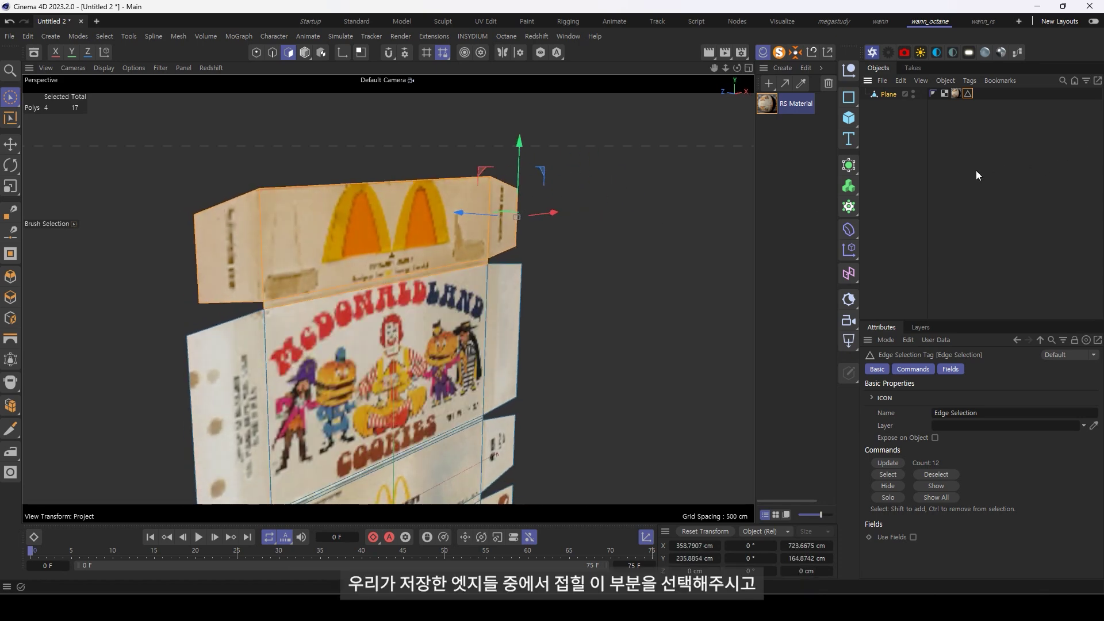
pyautogui.doubleClick(968, 93)
pyautogui.keyDown('alt'); pyautogui.moveTo(298, 292); pyautogui.dragTo(447, 294); pyautogui.keyUp('alt')
pyautogui.click(447, 295)
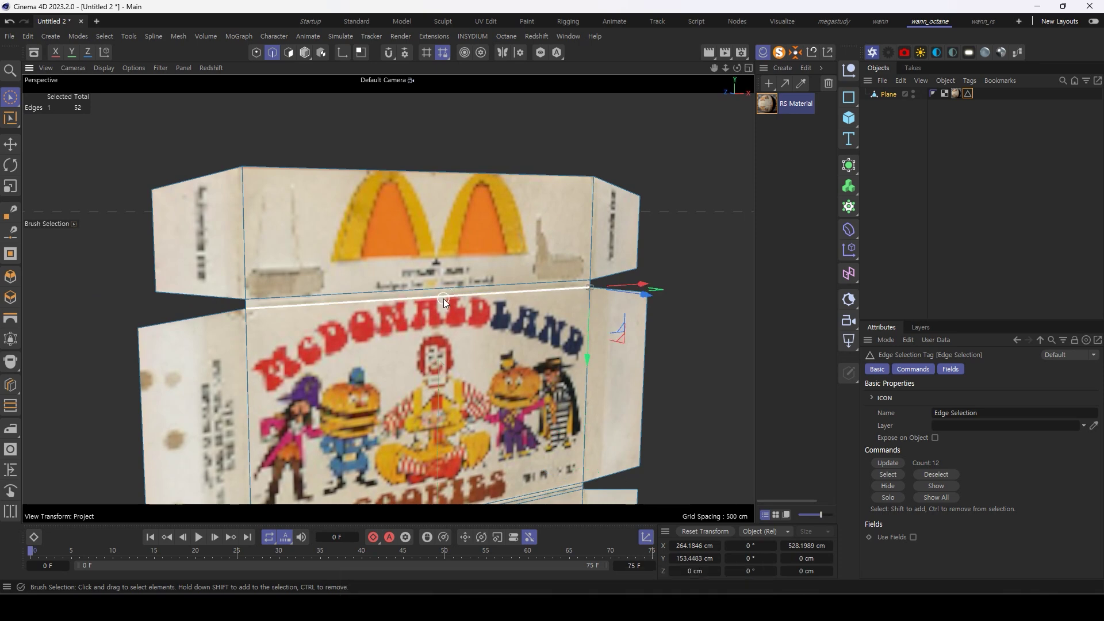
# - Fill-select the top panel, set Modeling Axis Y to -100%, and rotate it back about -60°
pyautogui.press('u')
pyautogui.press('f')
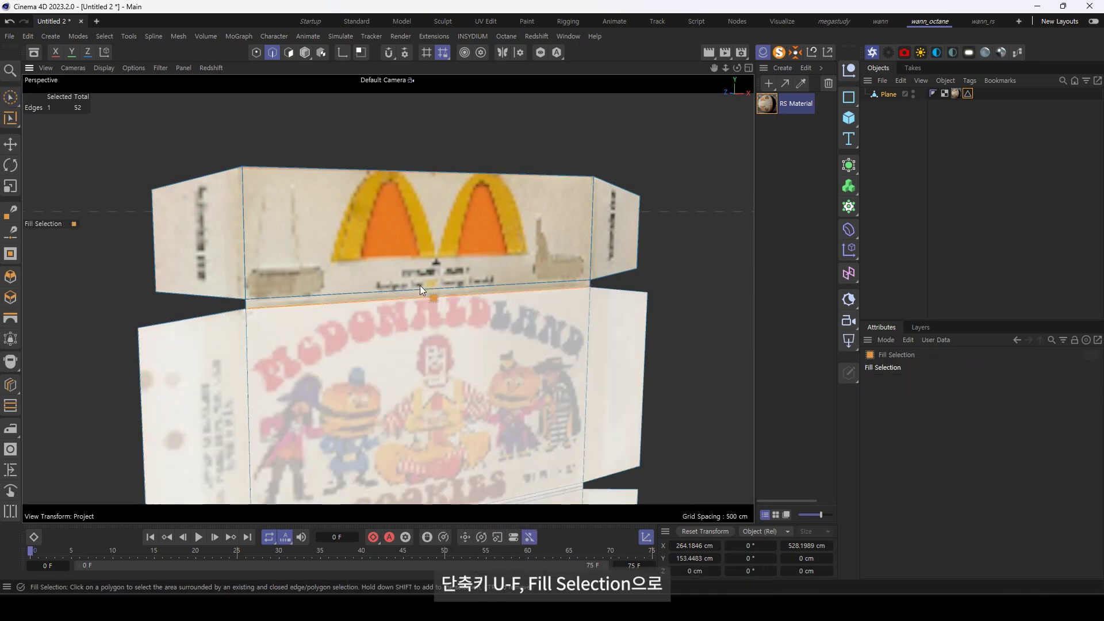
pyautogui.click(400, 221)
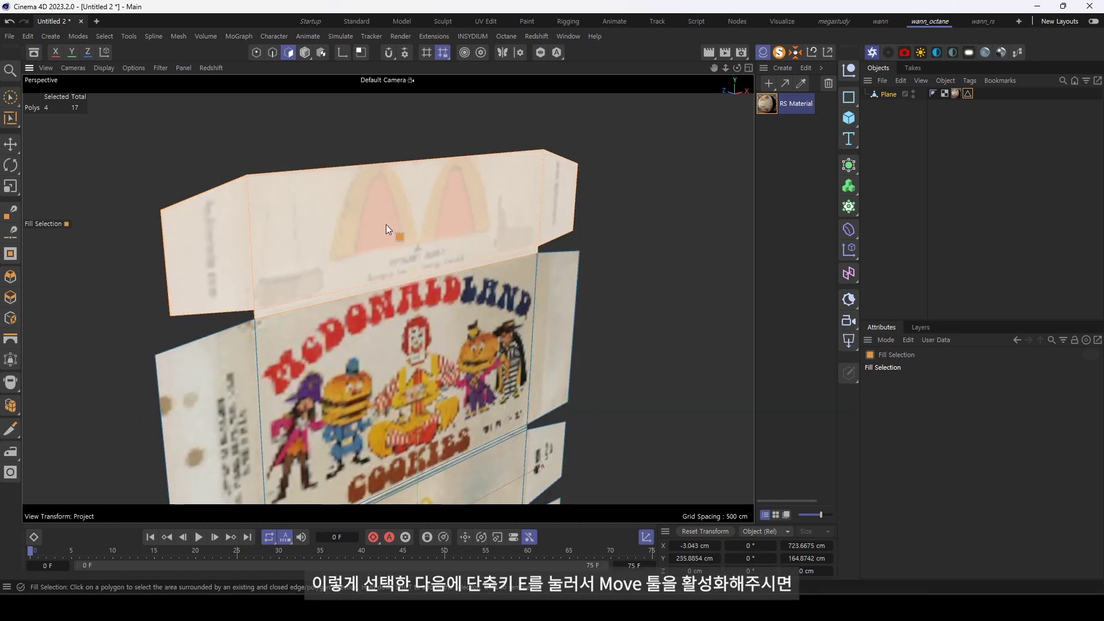
pyautogui.press('e')
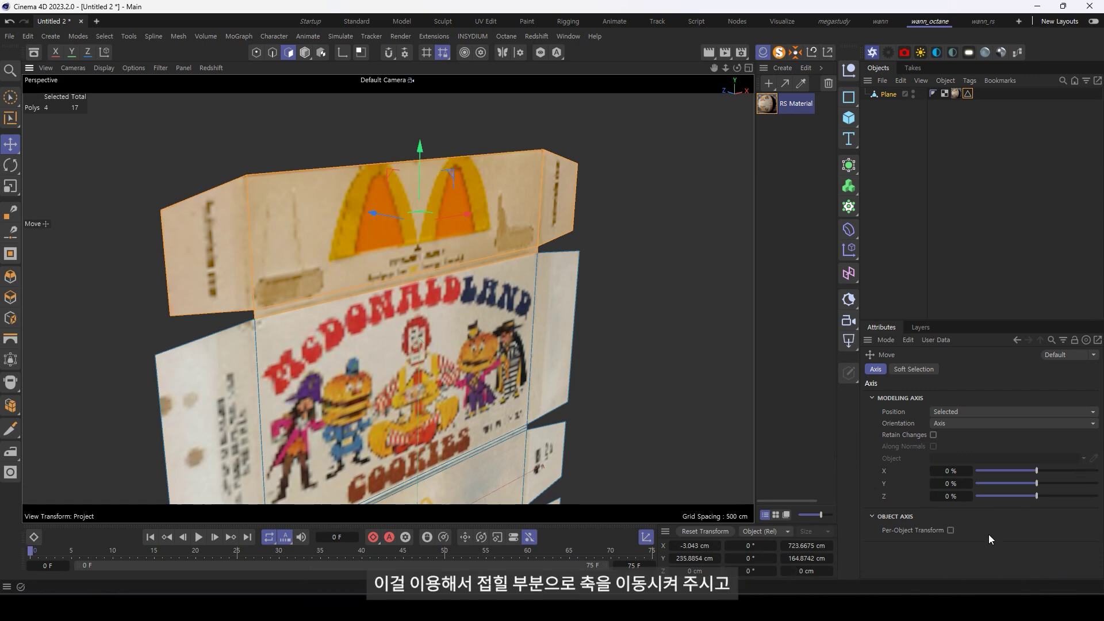
pyautogui.moveTo(1017, 481); pyautogui.dragTo(977, 490)
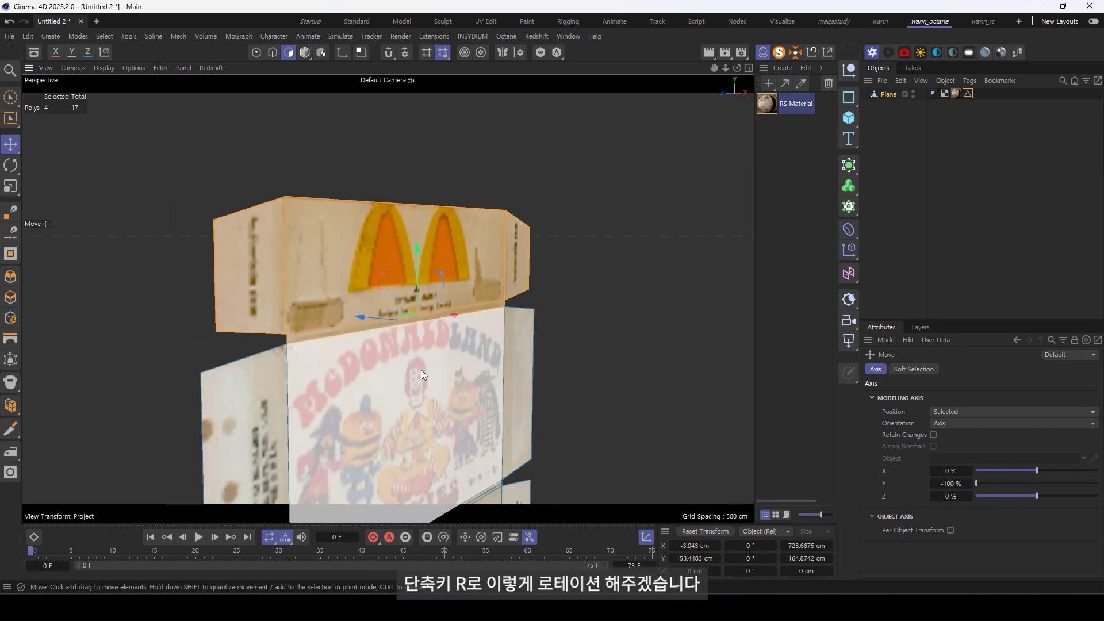
pyautogui.press('r')
pyautogui.moveTo(453, 309); pyautogui.dragTo(402, 264)
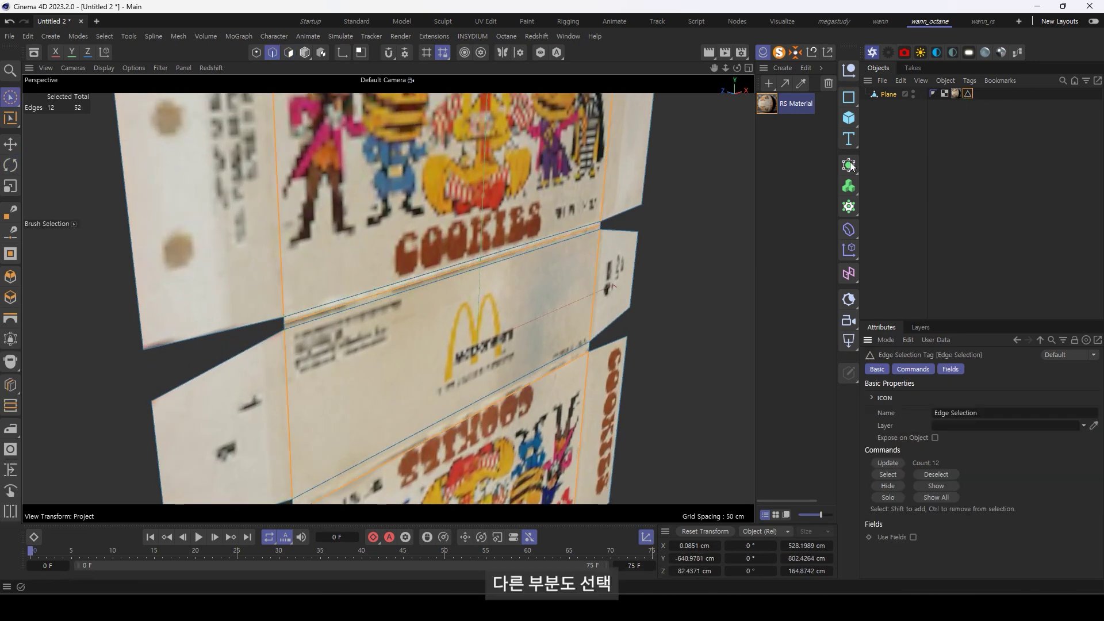
# - Isolate one fold edge and fill-select the middle panels of the box
pyautogui.scroll(5, 288, 316)
pyautogui.click(336, 268)
pyautogui.scroll(-2, 343, 274)
pyautogui.scroll(-1, 354, 322)
pyautogui.press('u')
pyautogui.press('f')
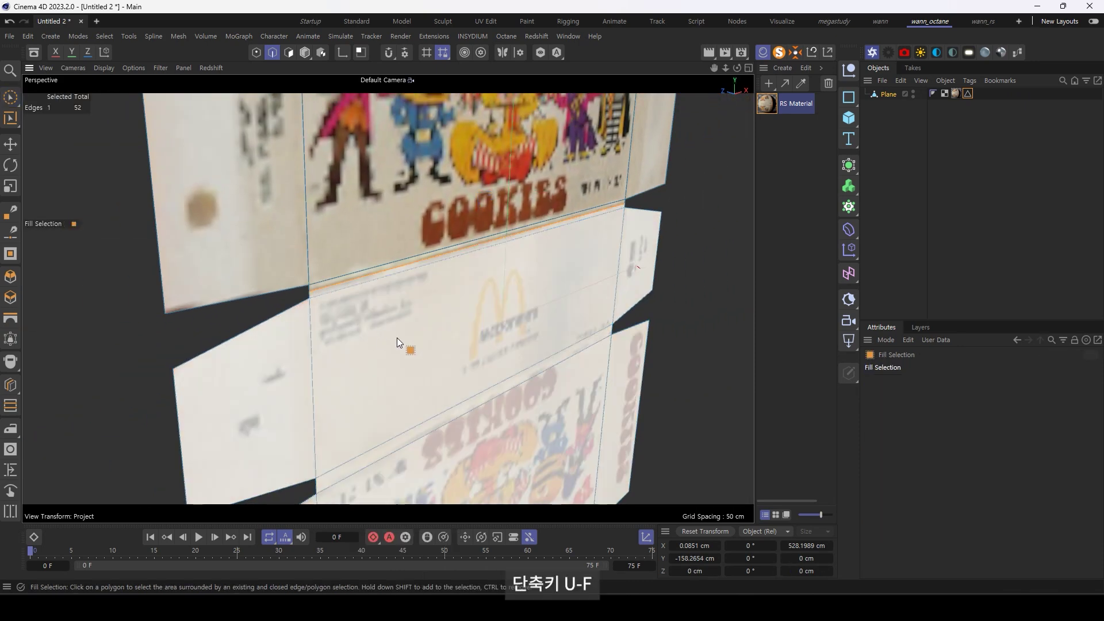
pyautogui.click(397, 343)
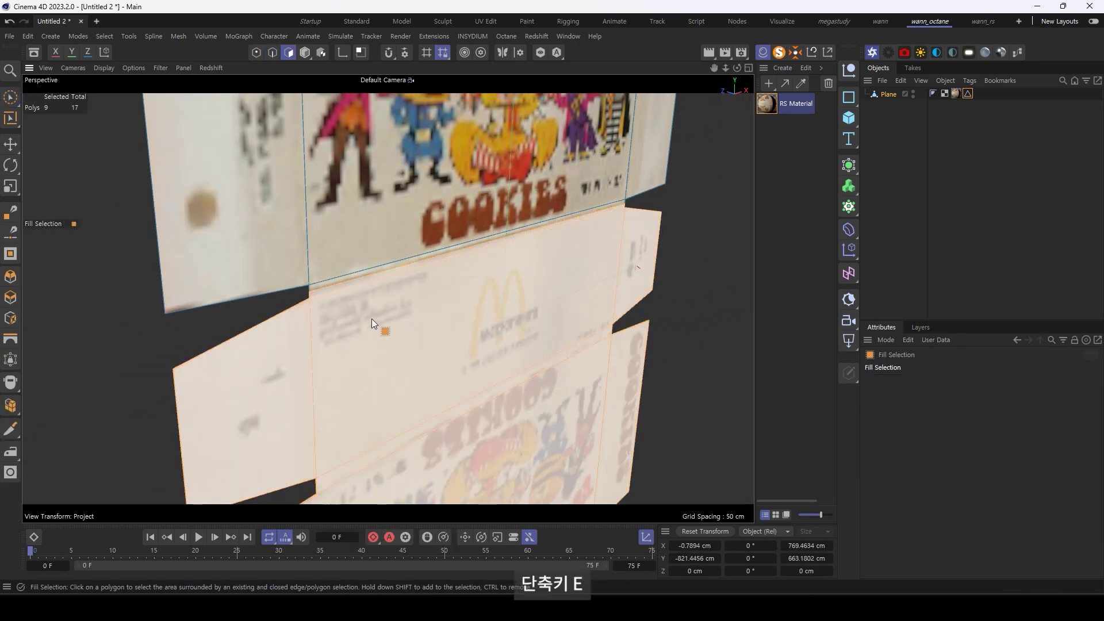
# - Set the Modeling Axis Y to 100% and rotate the middle panels upright
pyautogui.press('e')
pyautogui.scroll(-3, 376, 318)
pyautogui.scroll(-5, 604, 361)
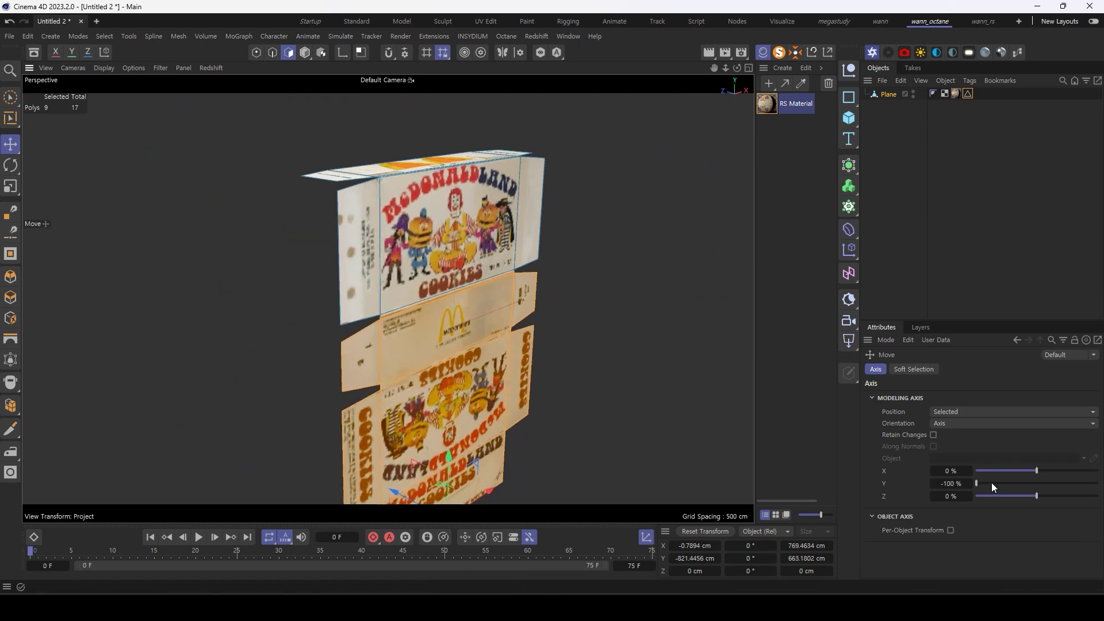
pyautogui.moveTo(991, 482); pyautogui.dragTo(1098, 483)
pyautogui.scroll(2, 456, 285)
pyautogui.moveTo(402, 270)
pyautogui.keyDown('alt'); pyautogui.mouseDown()
pyautogui.moveTo(181, 249)
pyautogui.moveTo(536, 247)
pyautogui.moveTo(464, 311)
pyautogui.moveTo(486, 248)
pyautogui.moveTo(520, 291)
pyautogui.moveTo(507, 320)
pyautogui.mouseUp(); pyautogui.keyUp('alt')
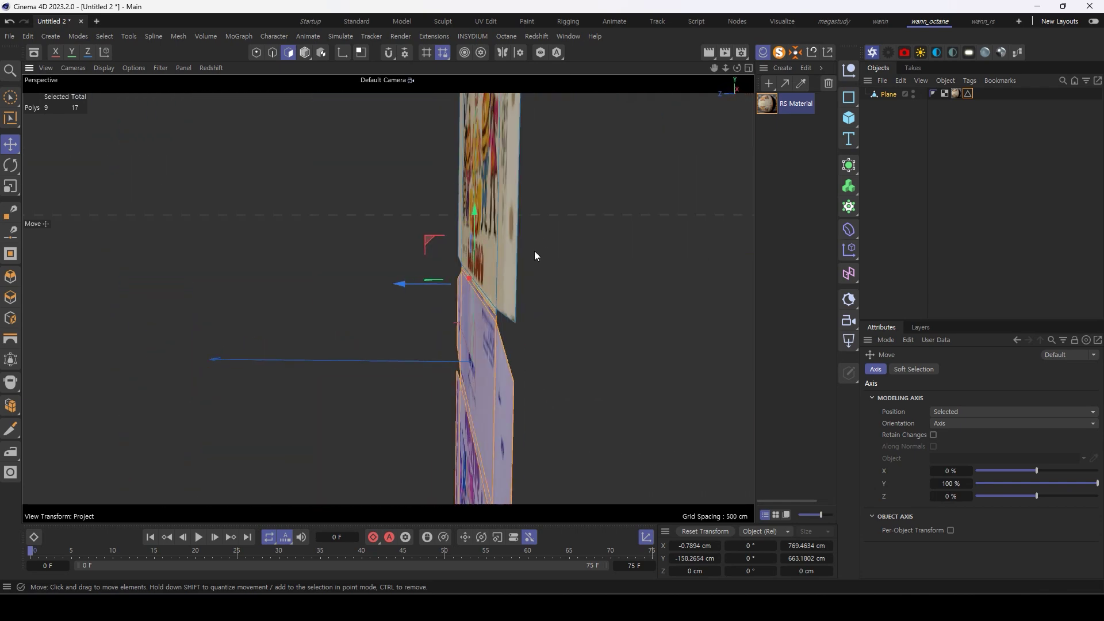
pyautogui.press('r')
pyautogui.press('9')
# - Recall the stored fold edges and fill-select the end panel beyond its fold
pyautogui.moveTo(395, 326)
pyautogui.keyDown('alt'); pyautogui.mouseDown()
pyautogui.moveTo(606, 445)
pyautogui.moveTo(552, 402)
pyautogui.mouseUp(); pyautogui.keyUp('alt')
pyautogui.doubleClick(968, 93)
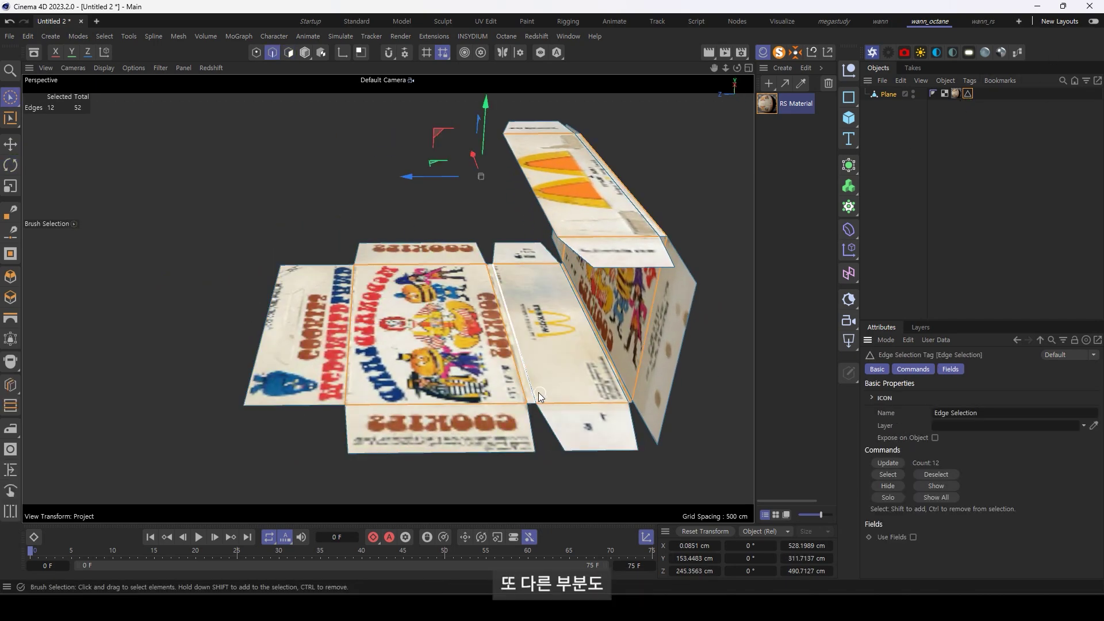
pyautogui.scroll(3, 541, 397)
pyautogui.click(509, 340)
pyautogui.press('u')
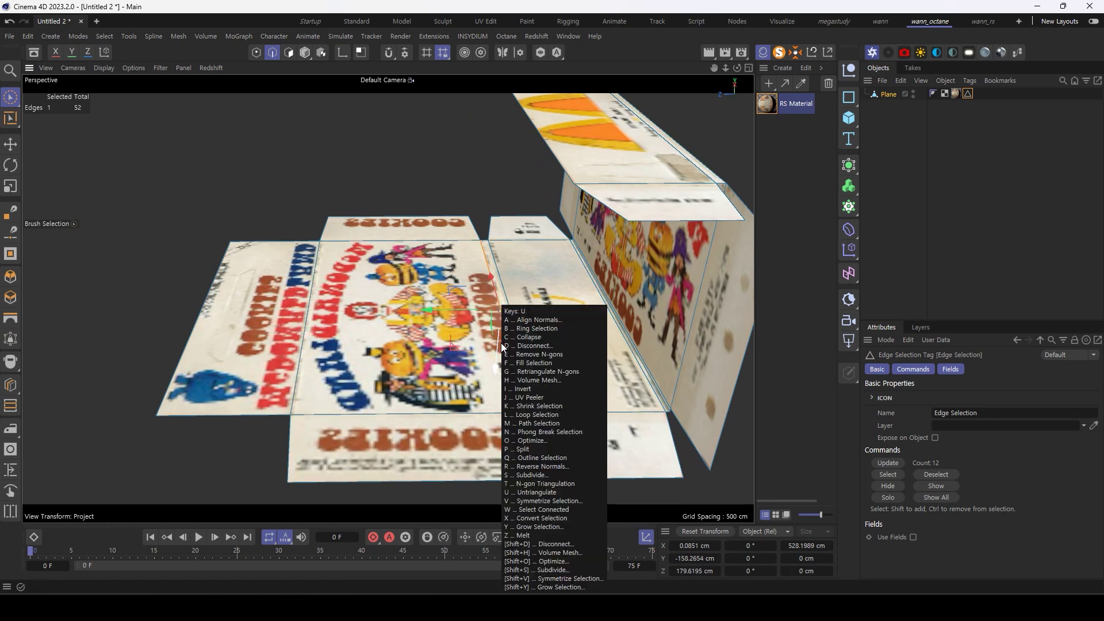
pyautogui.click(414, 348)
# - Set Modeling Axis Y to 0% and Z to -100%, then rotate the end panel 80° upright
pyautogui.press('e')
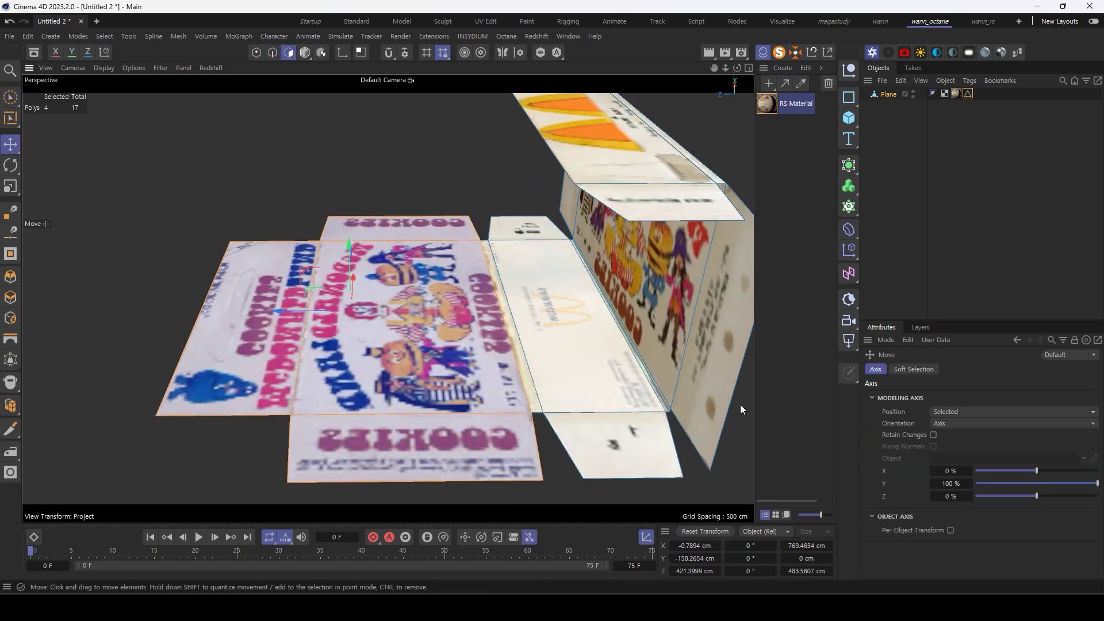
pyautogui.click(952, 483)
pyautogui.write('0')
pyautogui.press('Return')
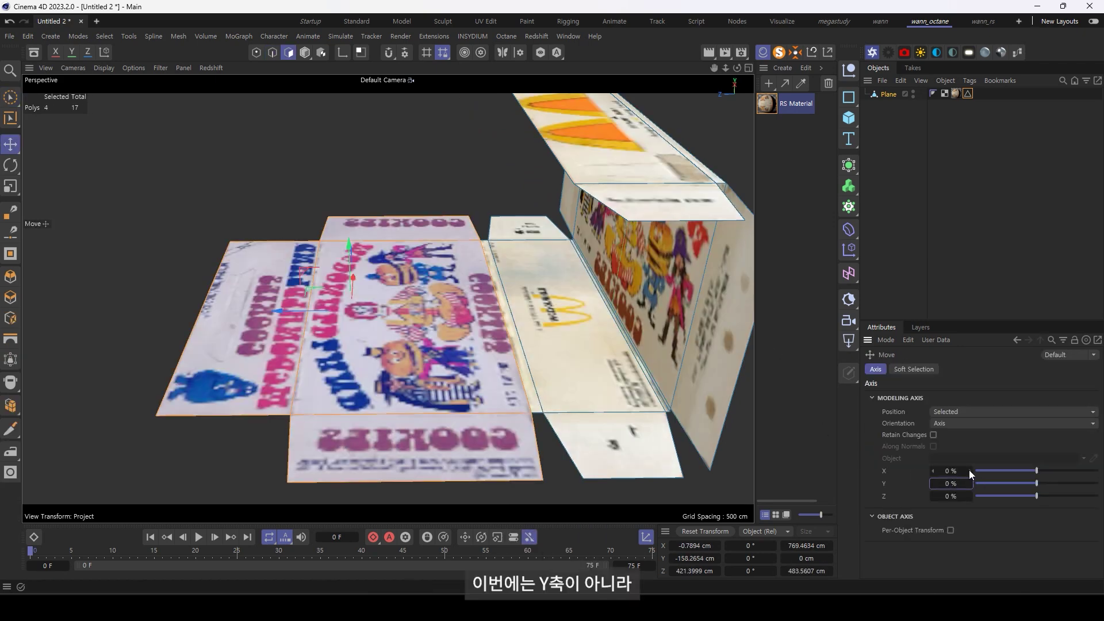
pyautogui.moveTo(1030, 495); pyautogui.dragTo(969, 499)
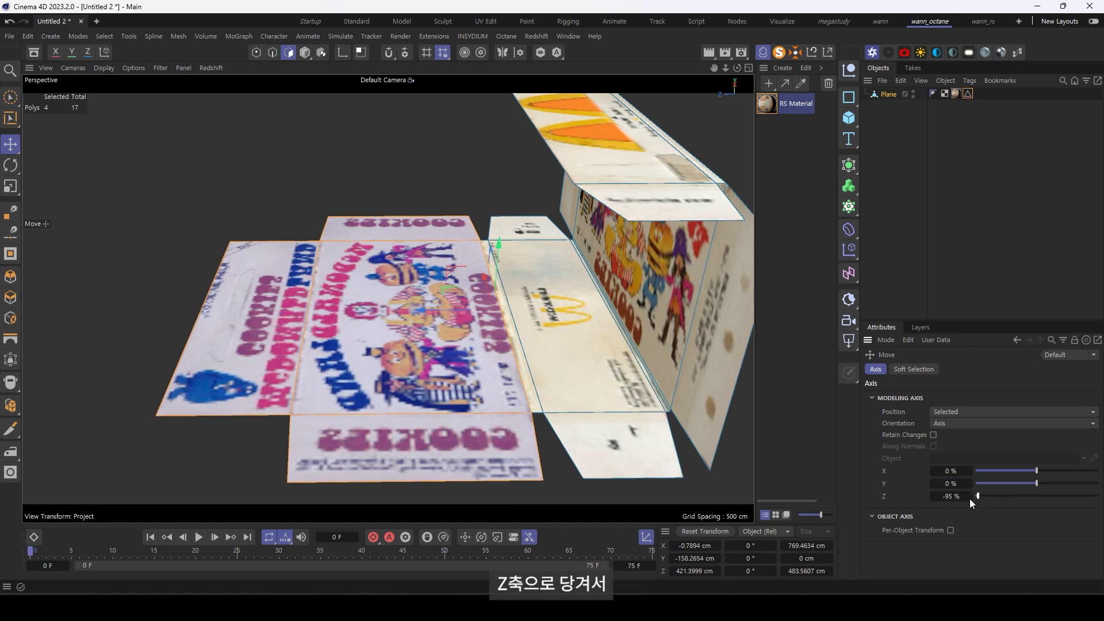
pyautogui.keyDown('alt'); pyautogui.moveTo(516, 408); pyautogui.dragTo(422, 317); pyautogui.keyUp('alt')
pyautogui.press('r')
pyautogui.moveTo(471, 272)
pyautogui.mouseDown()
pyautogui.moveTo(518, 287)
pyautogui.moveTo(536, 315)
pyautogui.moveTo(531, 340)
pyautogui.moveTo(496, 274)
pyautogui.moveTo(412, 308)
pyautogui.moveTo(388, 234)
pyautogui.moveTo(318, 282)
pyautogui.moveTo(398, 271)
pyautogui.moveTo(382, 250)
pyautogui.mouseUp()
pyautogui.press('9')
pyautogui.click(366, 281)
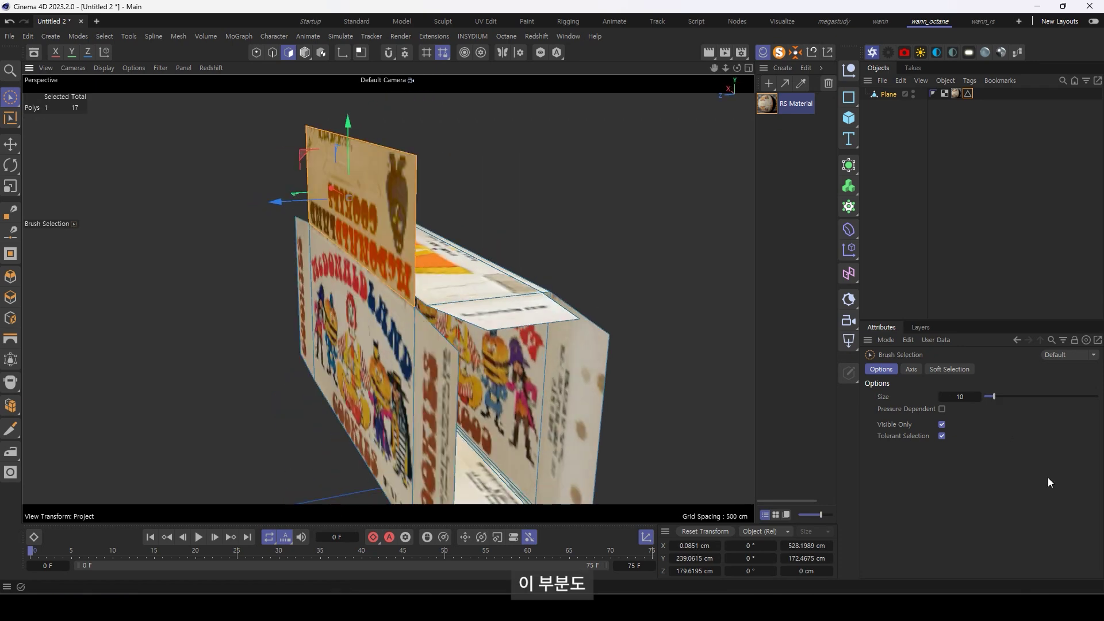
# - Set the flap's axis Z to 0% and Y to -100%, then fold it inward 100°
pyautogui.press('e')
pyautogui.write('0')
pyautogui.press('Return')
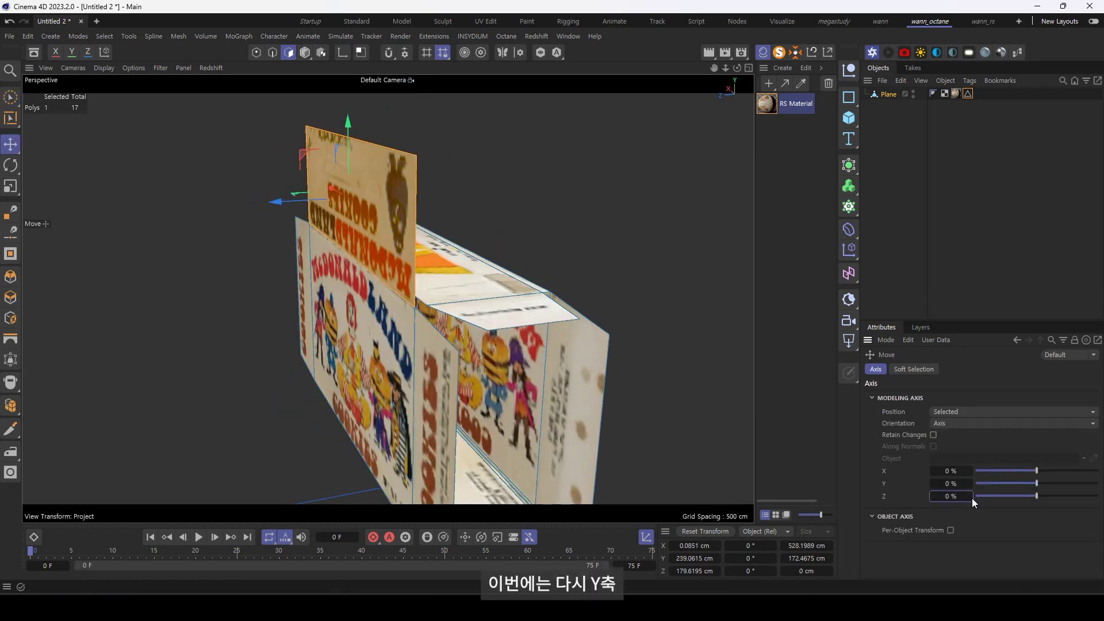
pyautogui.moveTo(1005, 483); pyautogui.dragTo(976, 483)
pyautogui.moveTo(341, 275)
pyautogui.keyDown('alt'); pyautogui.mouseDown()
pyautogui.moveTo(450, 212)
pyautogui.moveTo(426, 203)
pyautogui.moveTo(433, 184)
pyautogui.moveTo(458, 329)
pyautogui.mouseUp(); pyautogui.keyUp('alt')
pyautogui.press('r')
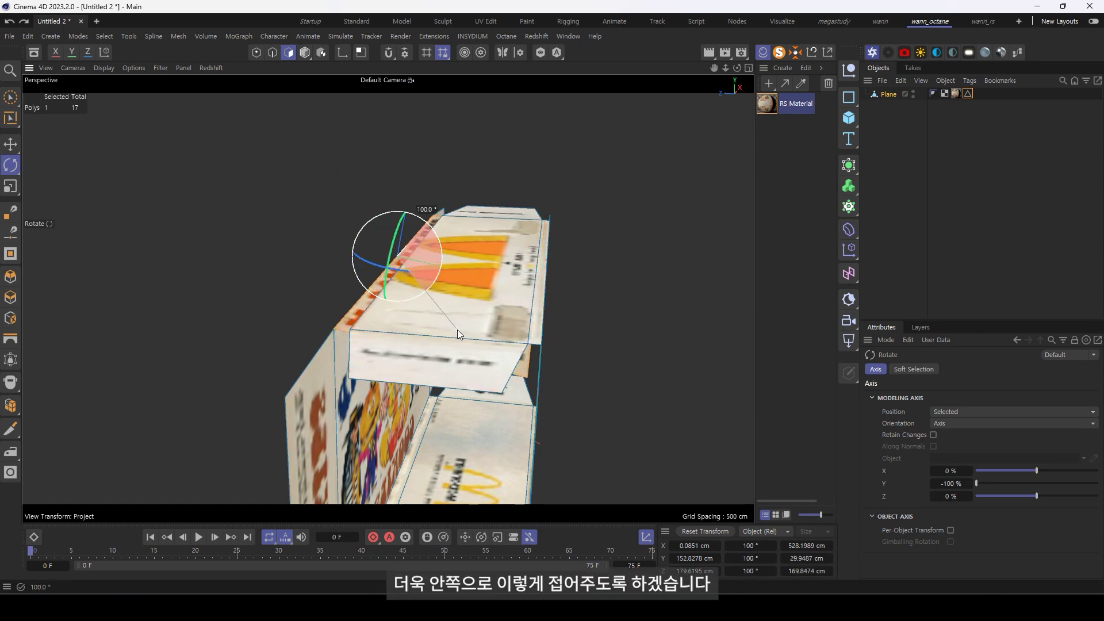
pyautogui.moveTo(458, 329)
pyautogui.mouseDown()
pyautogui.moveTo(385, 343)
pyautogui.moveTo(446, 283)
pyautogui.mouseUp()
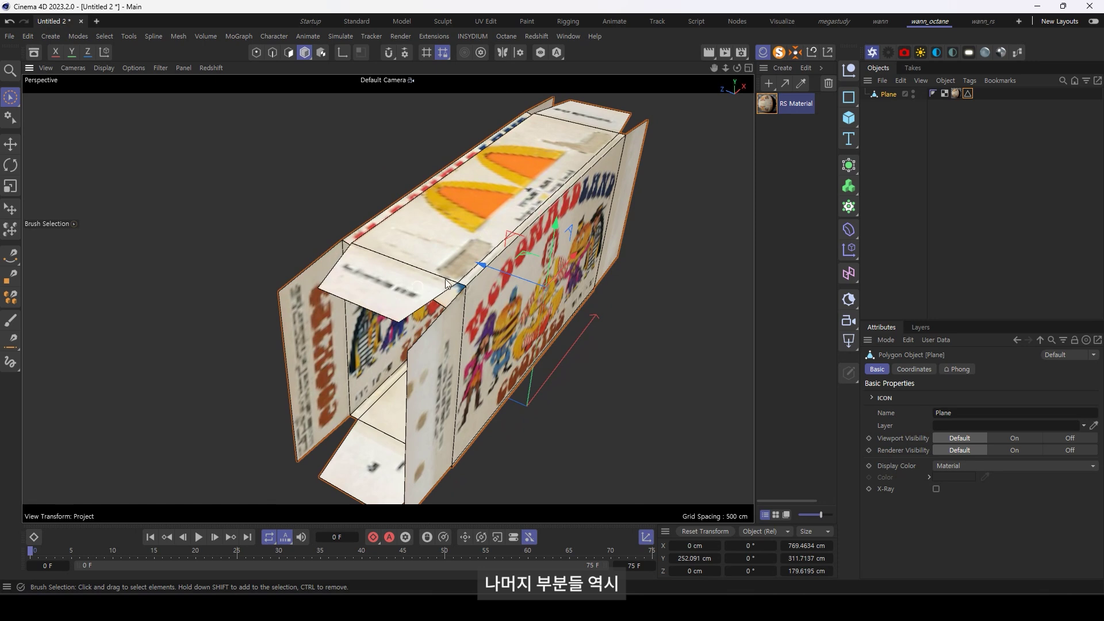
# - Fold the top flap upright and the bottom flap up into the box
pyautogui.press('Return')
pyautogui.click(384, 285)
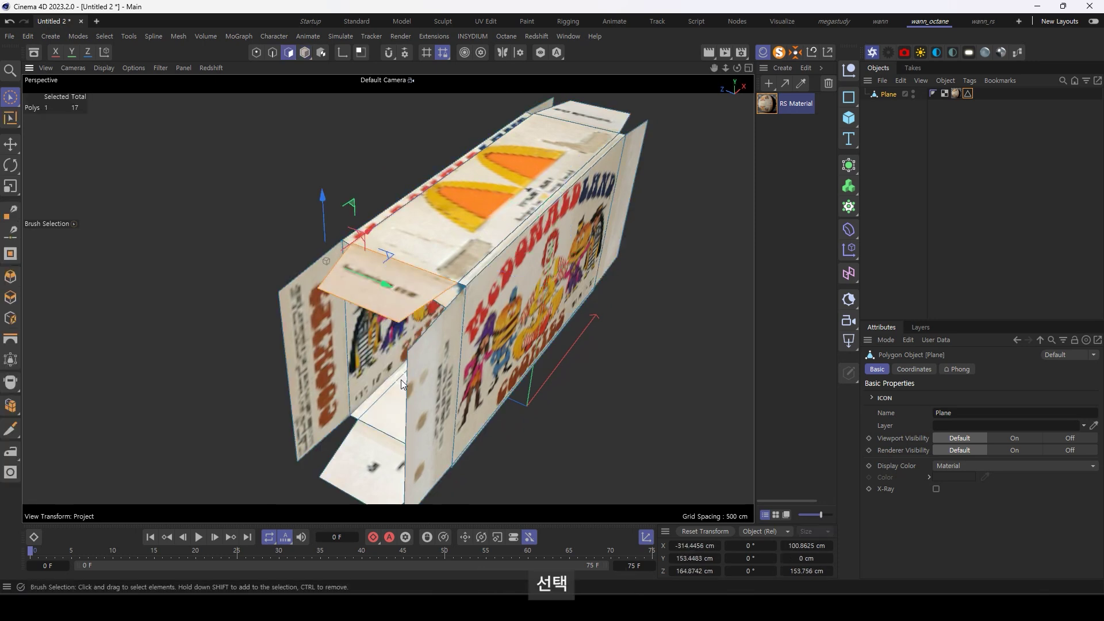
pyautogui.keyDown('alt'); pyautogui.moveTo(401, 380); pyautogui.dragTo(437, 374); pyautogui.keyUp('alt')
pyautogui.press('r')
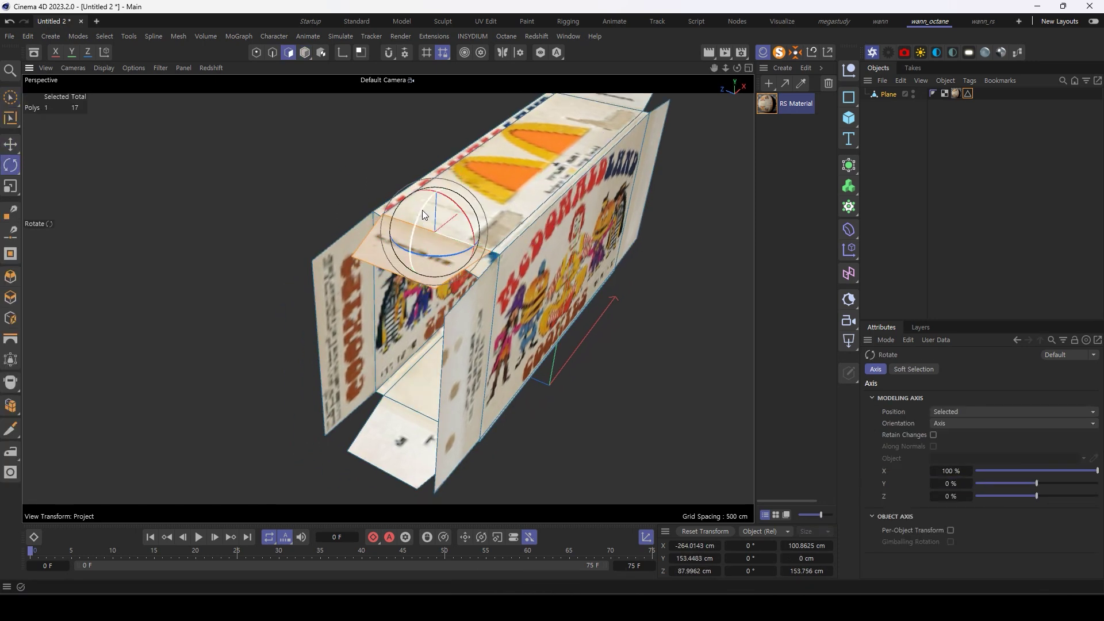
pyautogui.moveTo(422, 209); pyautogui.dragTo(410, 292)
pyautogui.click(405, 403)
pyautogui.moveTo(403, 374)
pyautogui.mouseDown()
pyautogui.moveTo(453, 274)
pyautogui.moveTo(479, 277)
pyautogui.moveTo(509, 347)
pyautogui.moveTo(560, 289)
pyautogui.mouseUp()
# - Move the flap pivot to its hinge edge and fold the remaining end flaps inward
pyautogui.press('e')
pyautogui.moveTo(940, 471); pyautogui.dragTo(923, 470)
pyautogui.press('r')
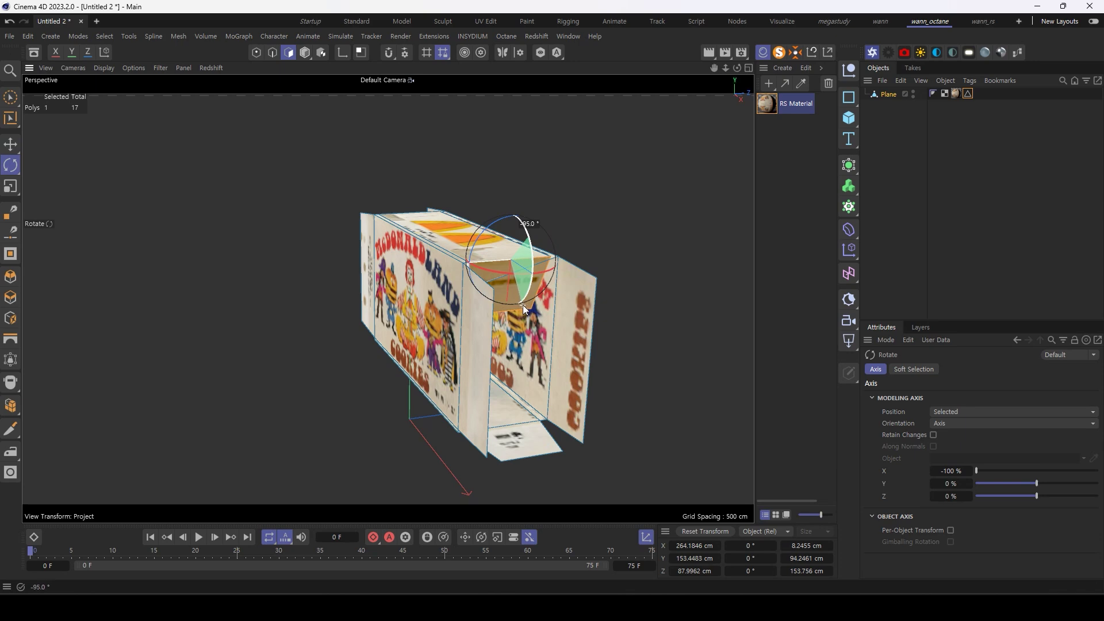
pyautogui.keyDown('alt'); pyautogui.moveTo(523, 305); pyautogui.dragTo(581, 297); pyautogui.keyUp('alt')
pyautogui.click(568, 277)
pyautogui.moveTo(514, 210)
pyautogui.mouseDown()
pyautogui.moveTo(514, 193)
pyautogui.moveTo(491, 218)
pyautogui.mouseUp()
pyautogui.press('r')
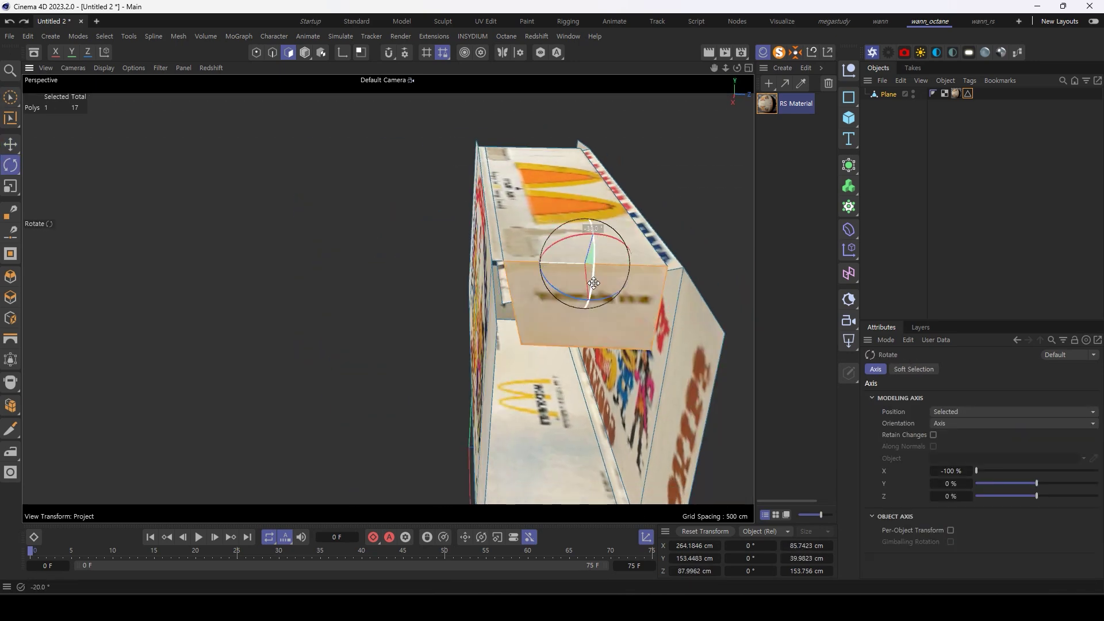
pyautogui.moveTo(563, 320); pyautogui.dragTo(545, 397)
pyautogui.scroll(-3, 557, 444)
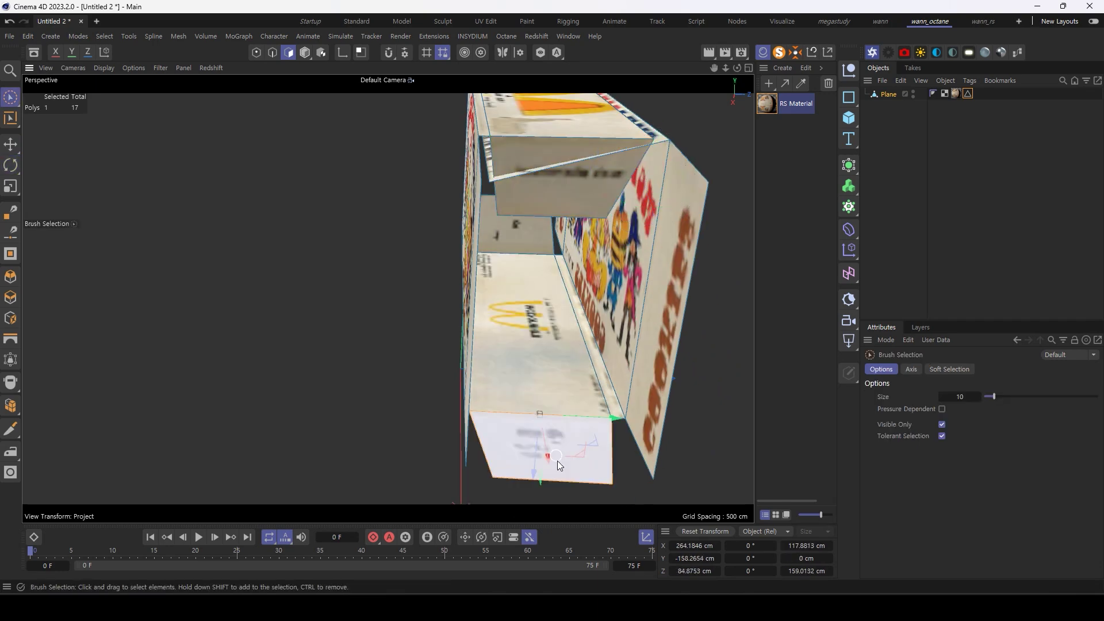
# - Select the awkwardly folded end flap and tilt it up about 11.6°
pyautogui.moveTo(518, 424); pyautogui.dragTo(541, 403)
pyautogui.press('9')
pyautogui.keyDown('alt'); pyautogui.moveTo(539, 339); pyautogui.dragTo(429, 383); pyautogui.keyUp('alt')
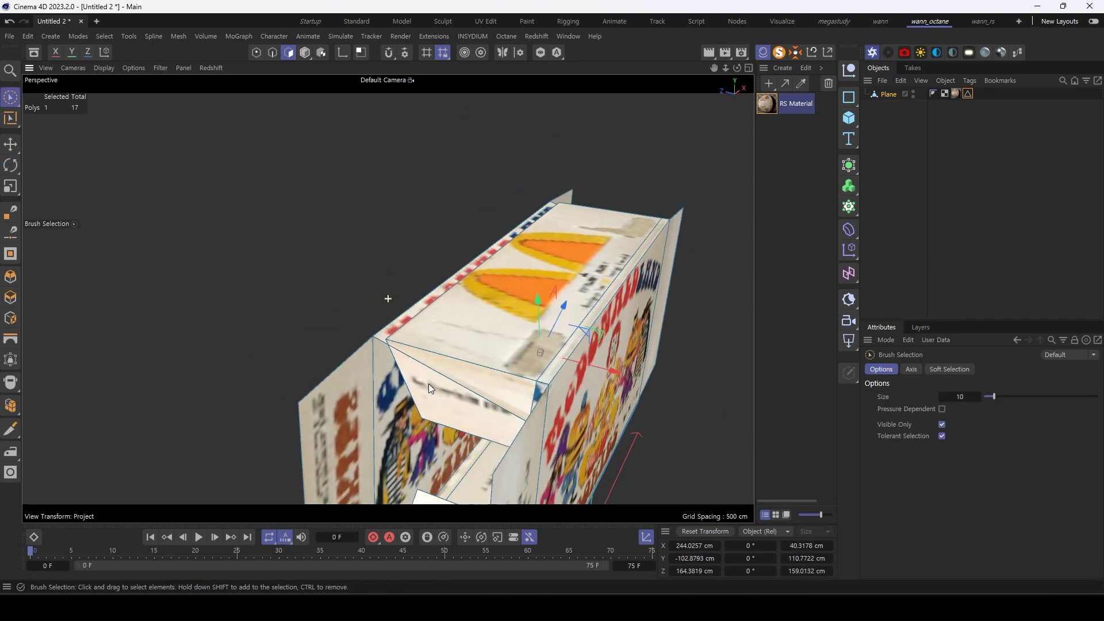
pyautogui.scroll(3, 403, 305)
pyautogui.scroll(2, 395, 297)
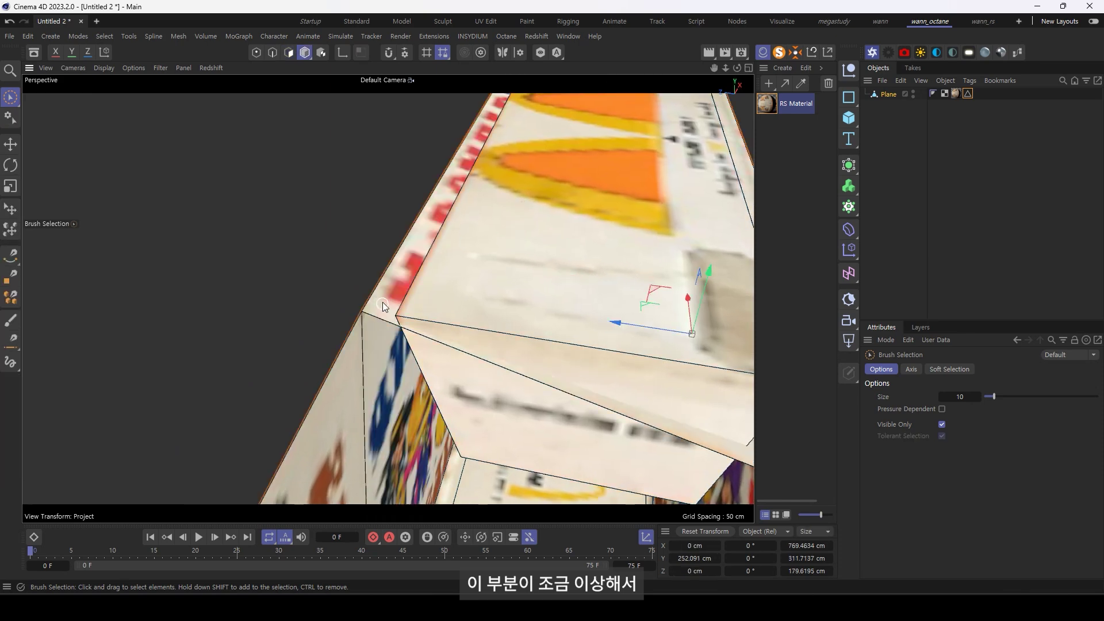
pyautogui.click(384, 300)
pyautogui.scroll(-5, 426, 348)
pyautogui.keyDown('alt'); pyautogui.moveTo(426, 347); pyautogui.dragTo(471, 306); pyautogui.keyUp('alt')
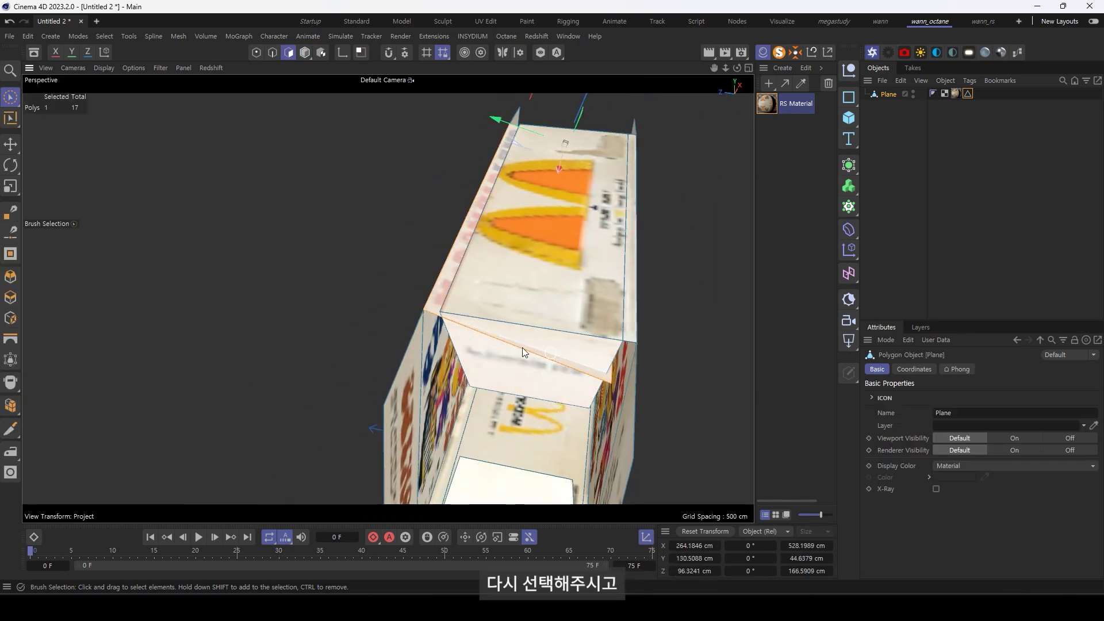
pyautogui.press('r')
pyautogui.scroll(-3, 469, 270)
pyautogui.moveTo(477, 294)
pyautogui.mouseDown()
pyautogui.moveTo(480, 281)
pyautogui.moveTo(481, 410)
pyautogui.moveTo(412, 333)
pyautogui.moveTo(413, 315)
pyautogui.moveTo(481, 344)
pyautogui.moveTo(449, 399)
pyautogui.moveTo(403, 397)
pyautogui.mouseUp()
# - Shift the side tuck flap's pivot along X and fold it about 90° inward
pyautogui.press('space')
pyautogui.press('e')
pyautogui.moveTo(1036, 471)
pyautogui.mouseDown()
pyautogui.moveTo(1021, 472)
pyautogui.moveTo(1098, 471)
pyautogui.mouseUp()
pyautogui.press('r')
pyautogui.moveTo(428, 406); pyautogui.dragTo(485, 352)
pyautogui.rightClick(484, 352)
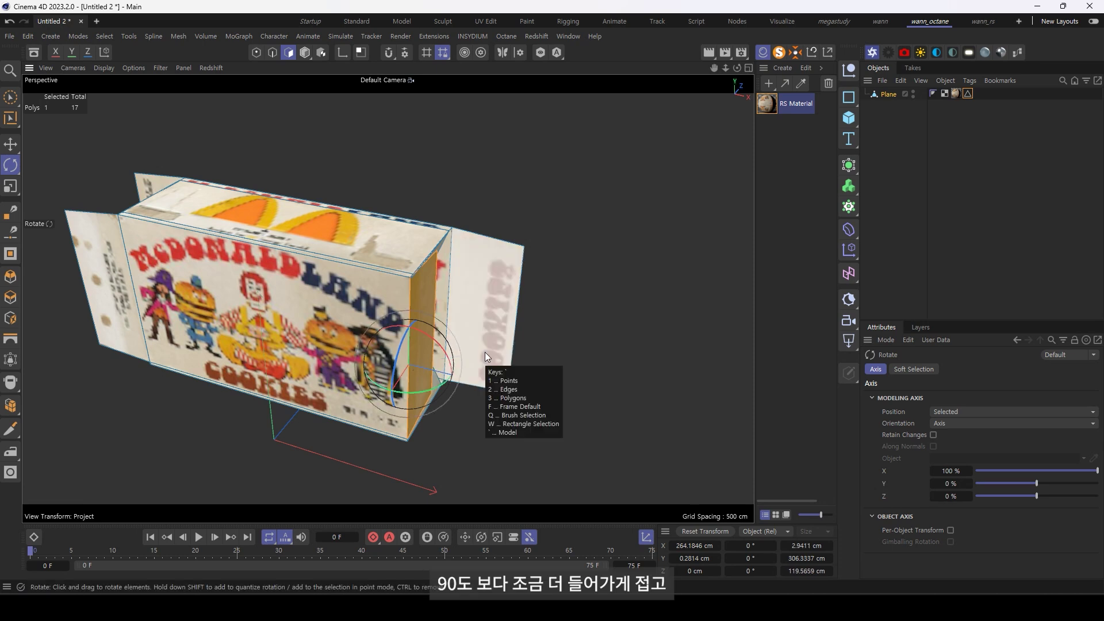
# - Move the flap's pivot to the opposite edge and fold it inward to -90°
pyautogui.press('e')
pyautogui.moveTo(1027, 470); pyautogui.dragTo(976, 471)
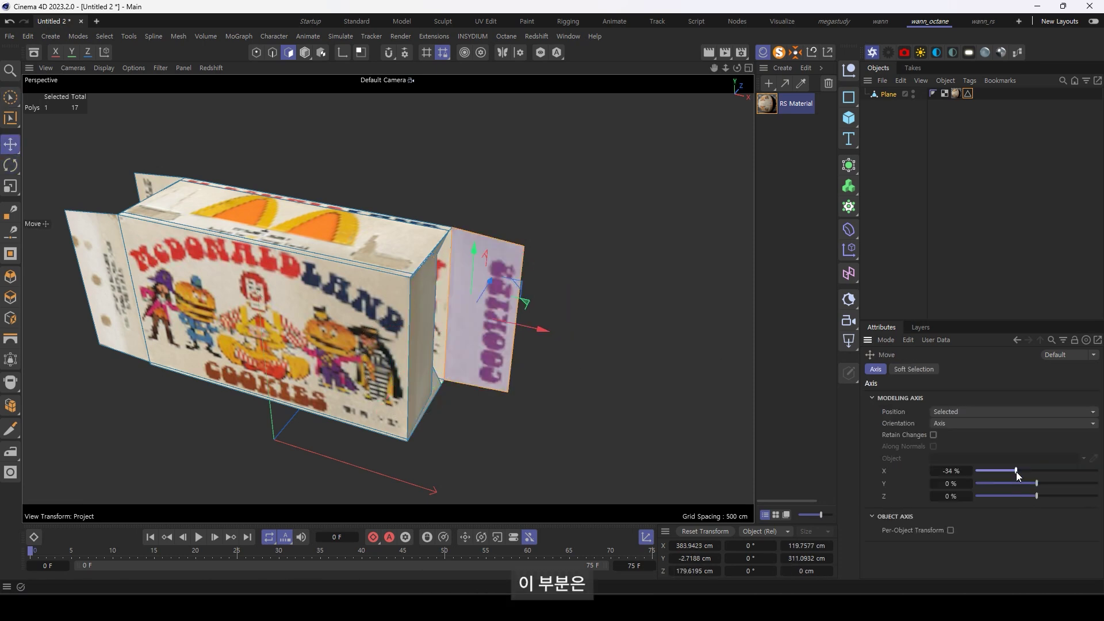
pyautogui.press('r')
pyautogui.moveTo(474, 333); pyautogui.dragTo(339, 341)
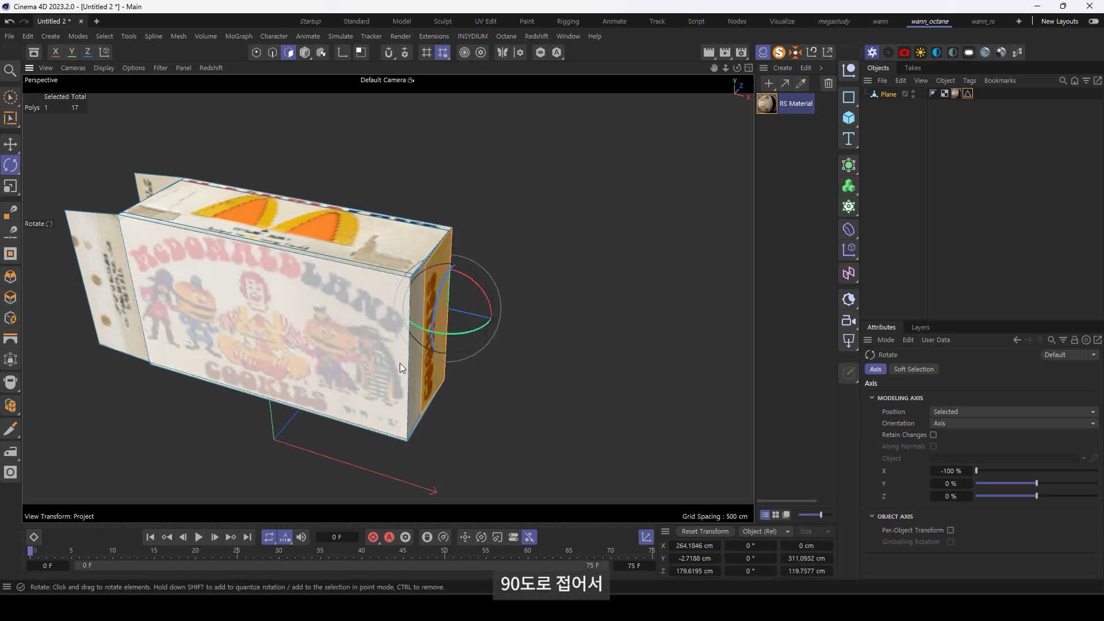
# - Select the flap at the other end and the left side flap for rotating
pyautogui.moveTo(468, 398)
pyautogui.keyDown('alt'); pyautogui.mouseDown()
pyautogui.moveTo(297, 382)
pyautogui.moveTo(442, 311)
pyautogui.moveTo(544, 347)
pyautogui.moveTo(506, 371)
pyautogui.moveTo(455, 323)
pyautogui.moveTo(373, 316)
pyautogui.moveTo(529, 296)
pyautogui.moveTo(377, 316)
pyautogui.moveTo(473, 341)
pyautogui.moveTo(375, 326)
pyautogui.moveTo(436, 260)
pyautogui.moveTo(488, 277)
pyautogui.moveTo(462, 274)
pyautogui.moveTo(383, 317)
pyautogui.moveTo(525, 282)
pyautogui.moveTo(446, 308)
pyautogui.moveTo(451, 275)
pyautogui.moveTo(442, 323)
pyautogui.moveTo(479, 295)
pyautogui.moveTo(476, 350)
pyautogui.moveTo(476, 322)
pyautogui.mouseUp(); pyautogui.keyUp('alt')
pyautogui.press('9')
pyautogui.click(506, 371)
pyautogui.press('r')
pyautogui.scroll(2, 374, 316)
pyautogui.click(375, 303)
# - Try rotating the lid with an adjoining flap, undo it, and select only the lid
pyautogui.moveTo(1027, 484); pyautogui.dragTo(1097, 484)
pyautogui.keyDown('alt'); pyautogui.moveTo(483, 259); pyautogui.dragTo(496, 237); pyautogui.keyUp('alt')
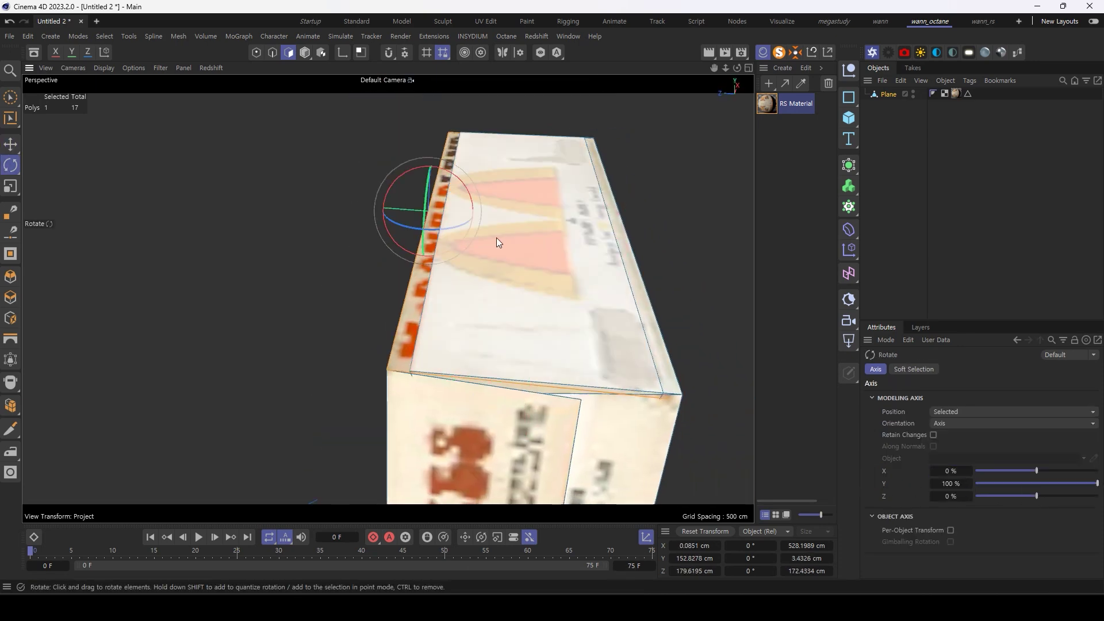
pyautogui.moveTo(454, 175)
pyautogui.mouseDown()
pyautogui.moveTo(516, 266)
pyautogui.moveTo(629, 341)
pyautogui.mouseUp()
pyautogui.hotkey('ctrl', 'z')
pyautogui.press('space')
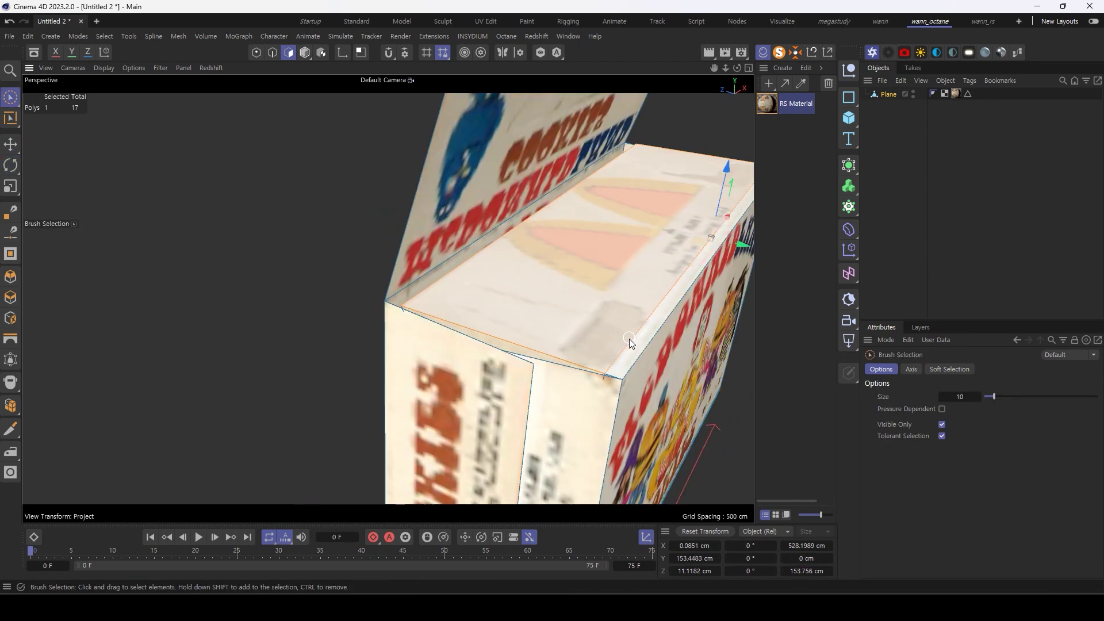
pyautogui.keyDown('shift'); pyautogui.click(629, 340); pyautogui.keyUp('shift')
pyautogui.press('space')
pyautogui.moveTo(725, 237); pyautogui.dragTo(726, 229)
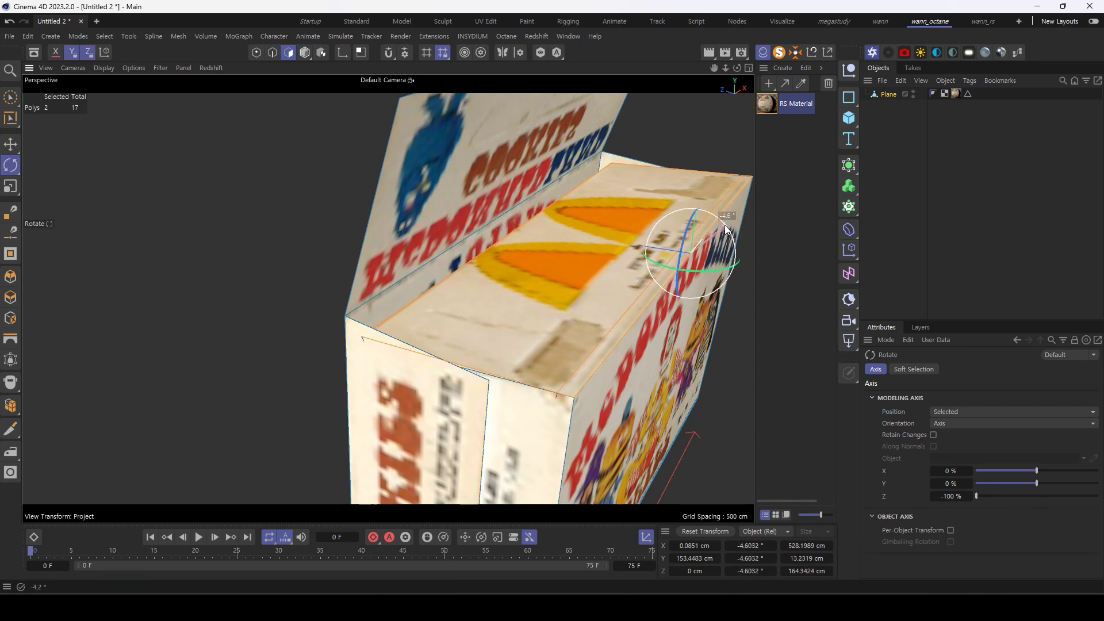
pyautogui.hotkey('ctrl', 'z')
pyautogui.press('space')
pyautogui.moveTo(632, 255)
pyautogui.keyDown('alt'); pyautogui.mouseDown()
pyautogui.moveTo(640, 246)
pyautogui.moveTo(498, 217)
pyautogui.moveTo(458, 272)
pyautogui.moveTo(377, 200)
pyautogui.moveTo(363, 221)
pyautogui.moveTo(402, 258)
pyautogui.moveTo(388, 271)
pyautogui.moveTo(363, 257)
pyautogui.moveTo(335, 262)
pyautogui.moveTo(387, 260)
pyautogui.mouseUp(); pyautogui.keyUp('alt')
pyautogui.click(498, 217)
pyautogui.click(377, 199)
# - Move the lid's pivot to its hinge and swing it down about 73° onto the box
pyautogui.press('e')
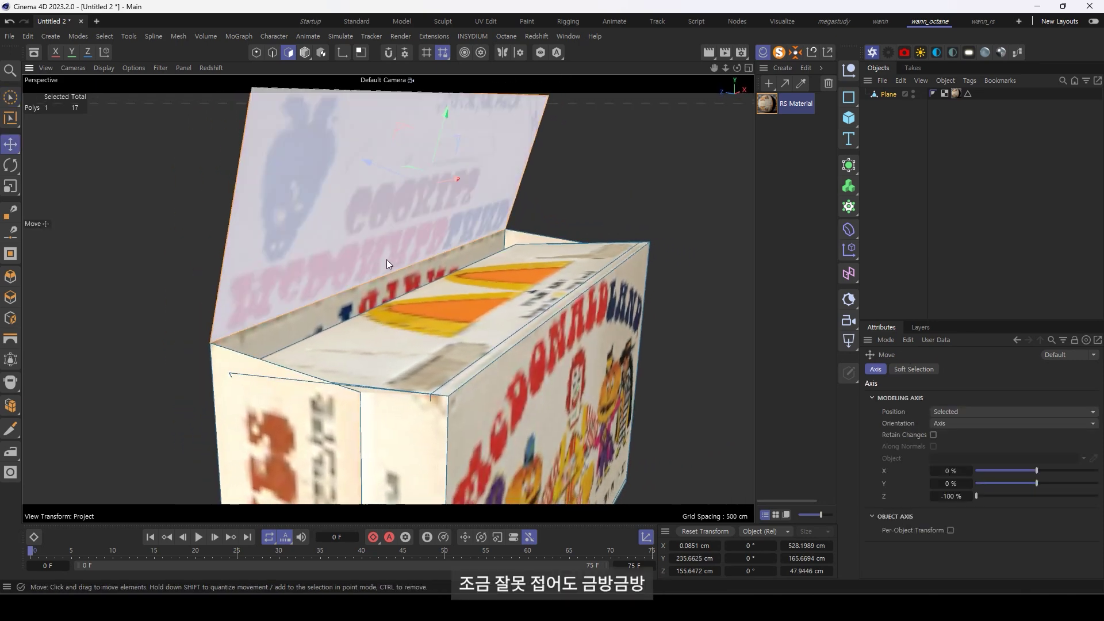
pyautogui.moveTo(977, 496); pyautogui.dragTo(1037, 496)
pyautogui.moveTo(1037, 484); pyautogui.dragTo(792, 495)
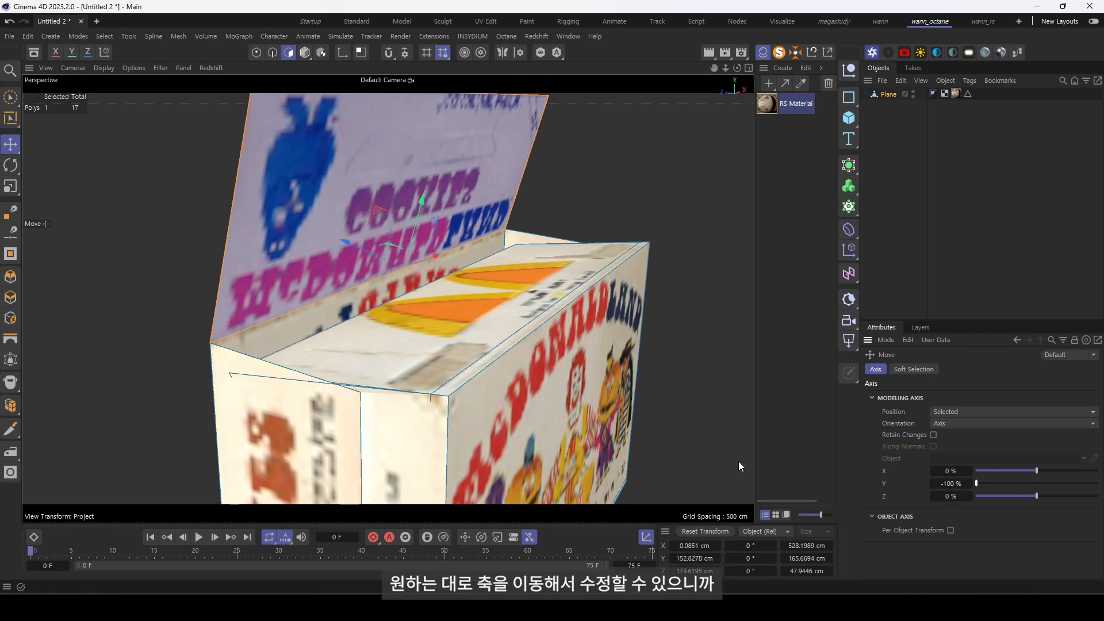
pyautogui.press('r')
pyautogui.moveTo(450, 211); pyautogui.dragTo(439, 302)
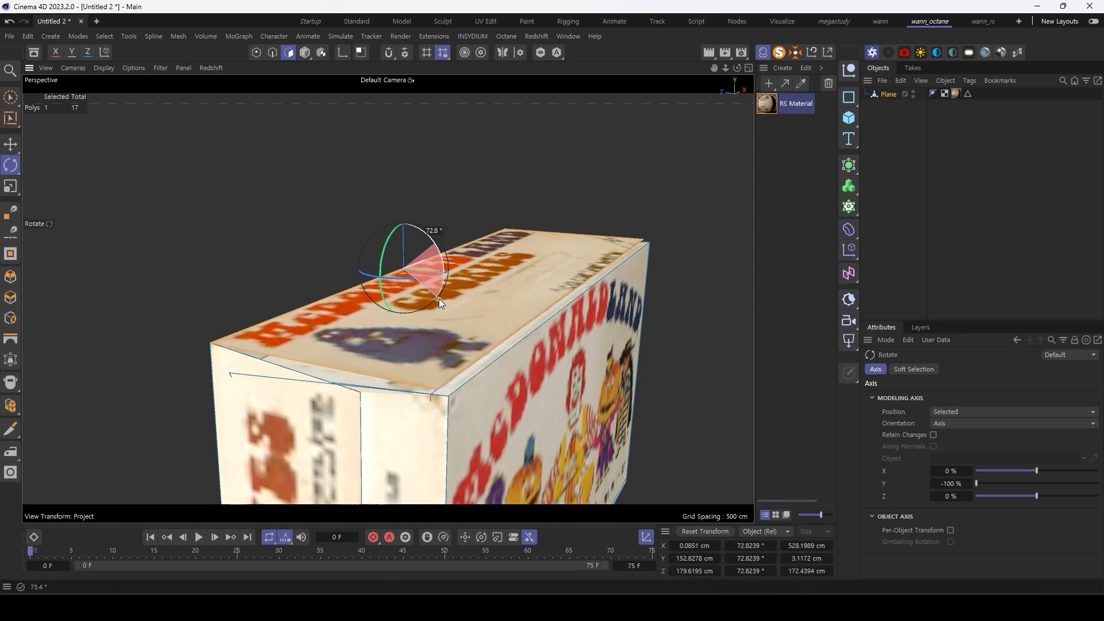
pyautogui.moveTo(439, 299)
pyautogui.keyDown('alt'); pyautogui.mouseDown()
pyautogui.moveTo(578, 343)
pyautogui.moveTo(591, 336)
pyautogui.moveTo(359, 305)
pyautogui.moveTo(430, 291)
pyautogui.moveTo(422, 277)
pyautogui.moveTo(437, 297)
pyautogui.moveTo(240, 346)
pyautogui.mouseUp(); pyautogui.keyUp('alt')
pyautogui.press('9')
pyautogui.scroll(3, 302, 226)
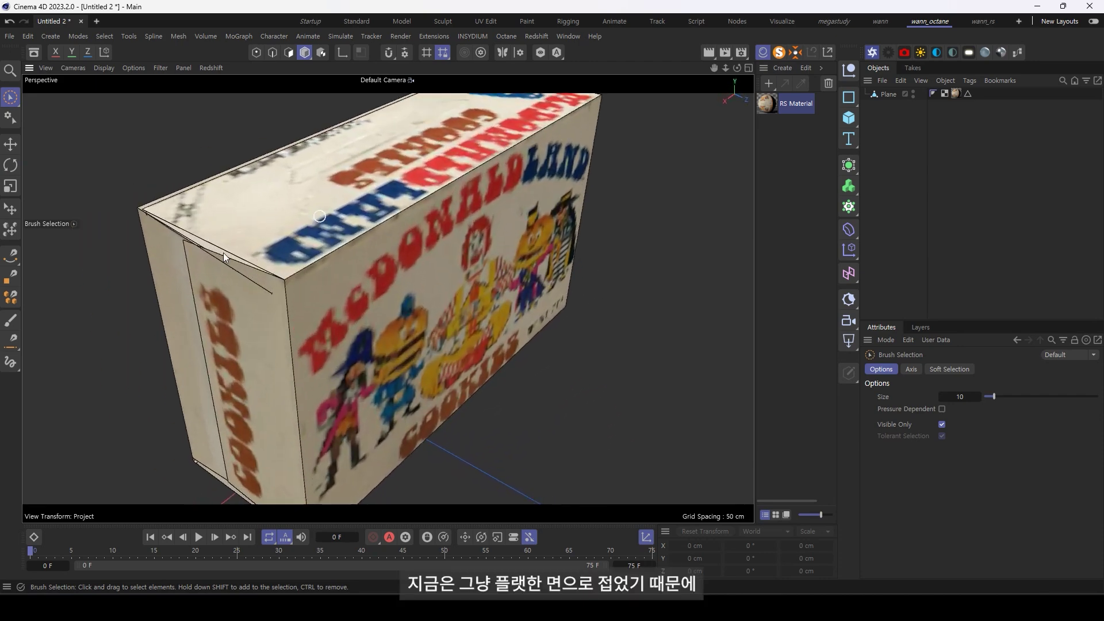
# - Orbit to the McDonaldland side and add a Cloth Surface generator
pyautogui.scroll(5, 240, 235)
pyautogui.scroll(-8, 239, 235)
pyautogui.keyDown('alt'); pyautogui.moveTo(302, 175); pyautogui.dragTo(295, 184); pyautogui.keyUp('alt')
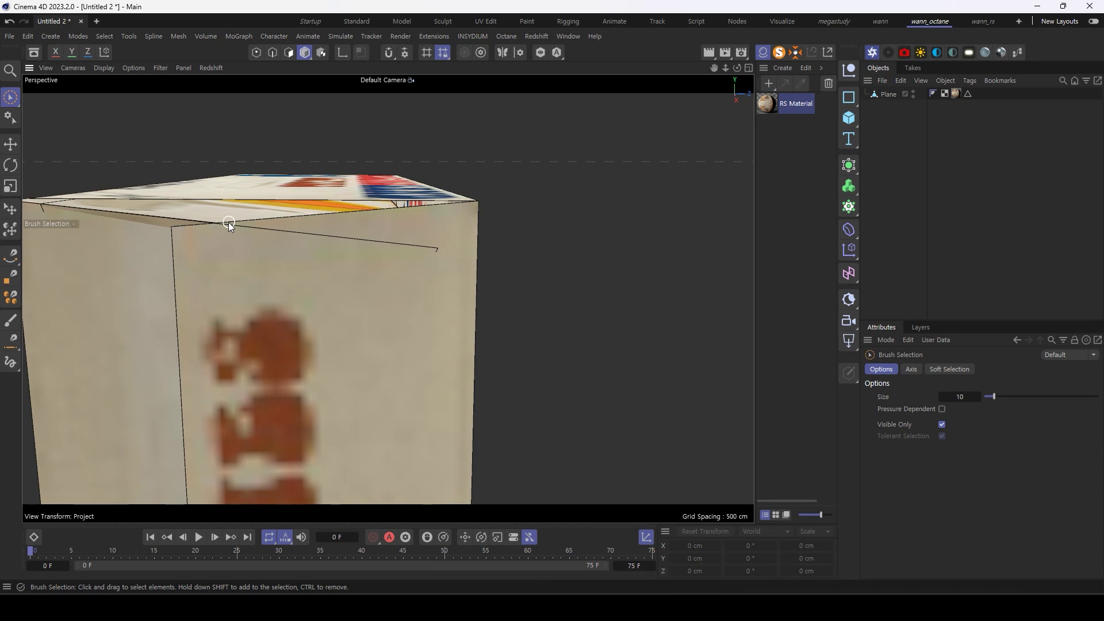
pyautogui.scroll(-2, 377, 305)
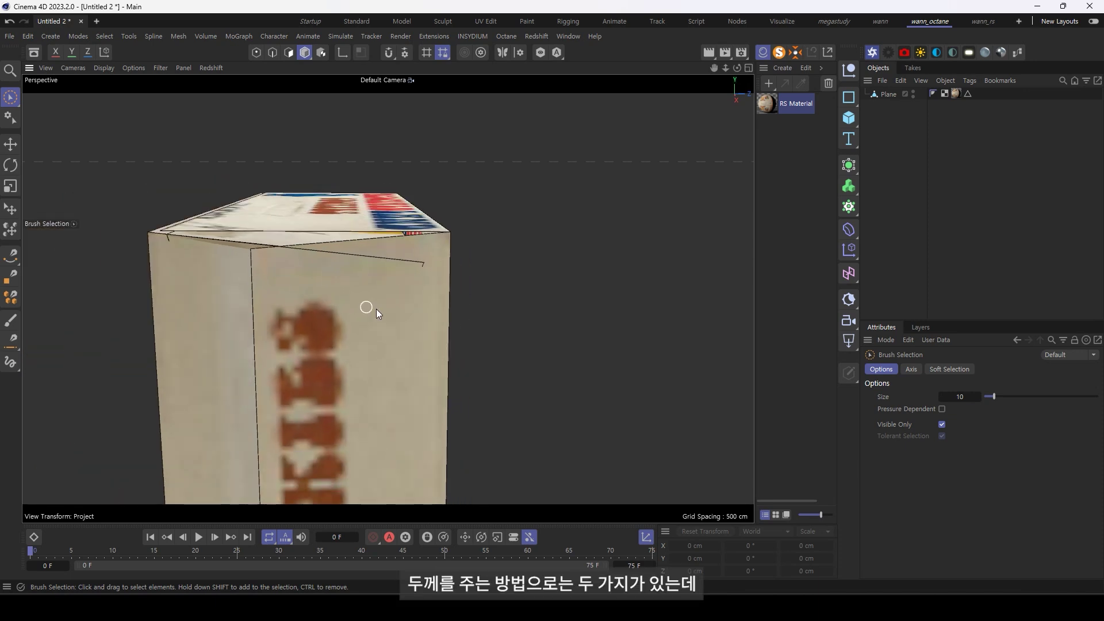
pyautogui.keyDown('alt'); pyautogui.moveTo(377, 314); pyautogui.dragTo(267, 300); pyautogui.keyUp('alt')
pyautogui.keyDown('alt'); pyautogui.moveTo(409, 297); pyautogui.dragTo(437, 291); pyautogui.keyUp('alt')
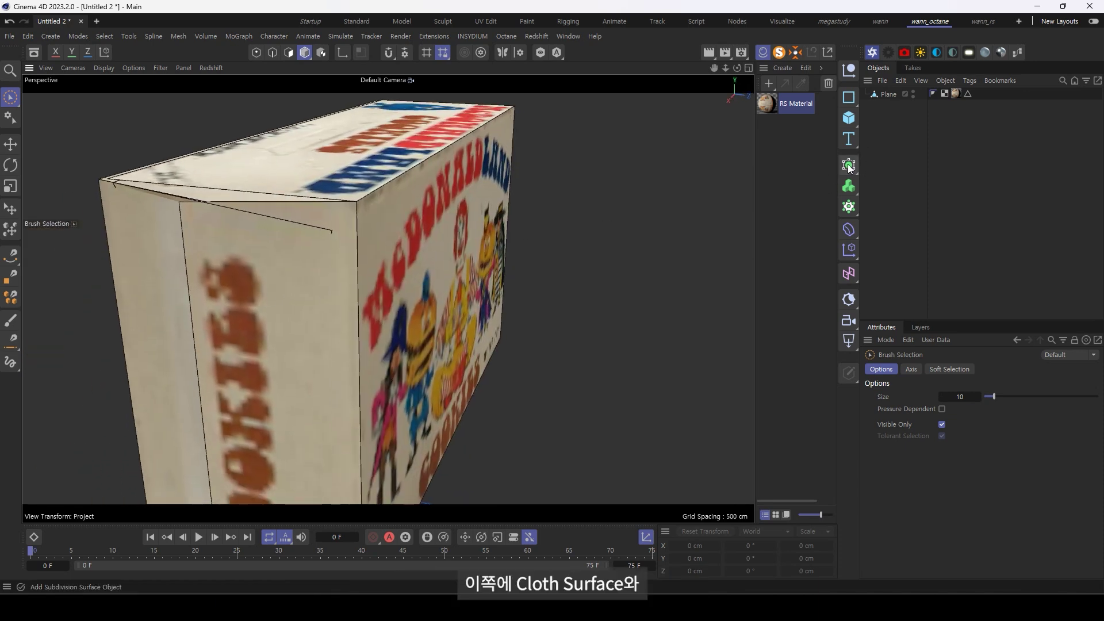
pyautogui.click(848, 166)
pyautogui.click(1019, 185)
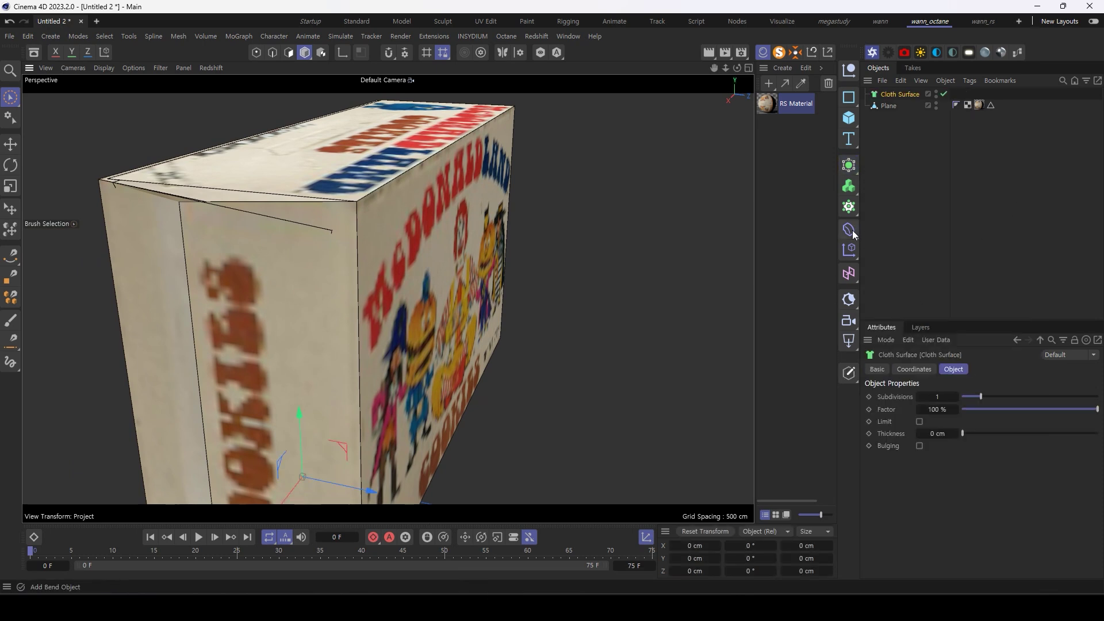
# - Add an Explosion FX deformer and review its 10 cm cluster thickness
pyautogui.click(851, 230)
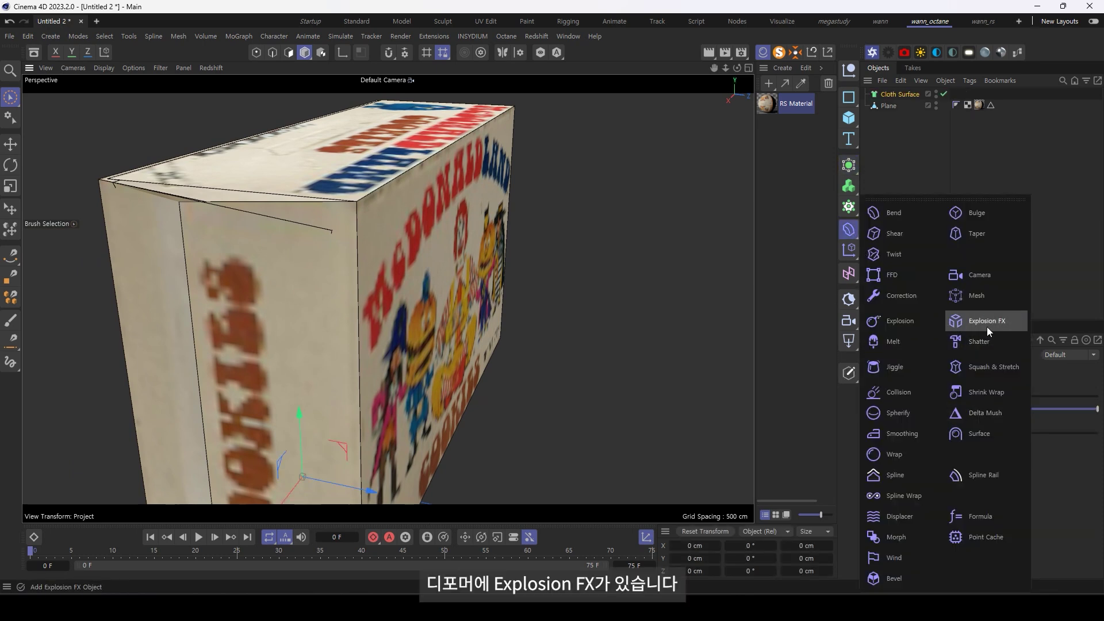
pyautogui.click(1001, 323)
pyautogui.moveTo(611, 370)
pyautogui.keyDown('alt'); pyautogui.mouseDown()
pyautogui.moveTo(453, 336)
pyautogui.moveTo(433, 308)
pyautogui.mouseUp(); pyautogui.keyUp('alt')
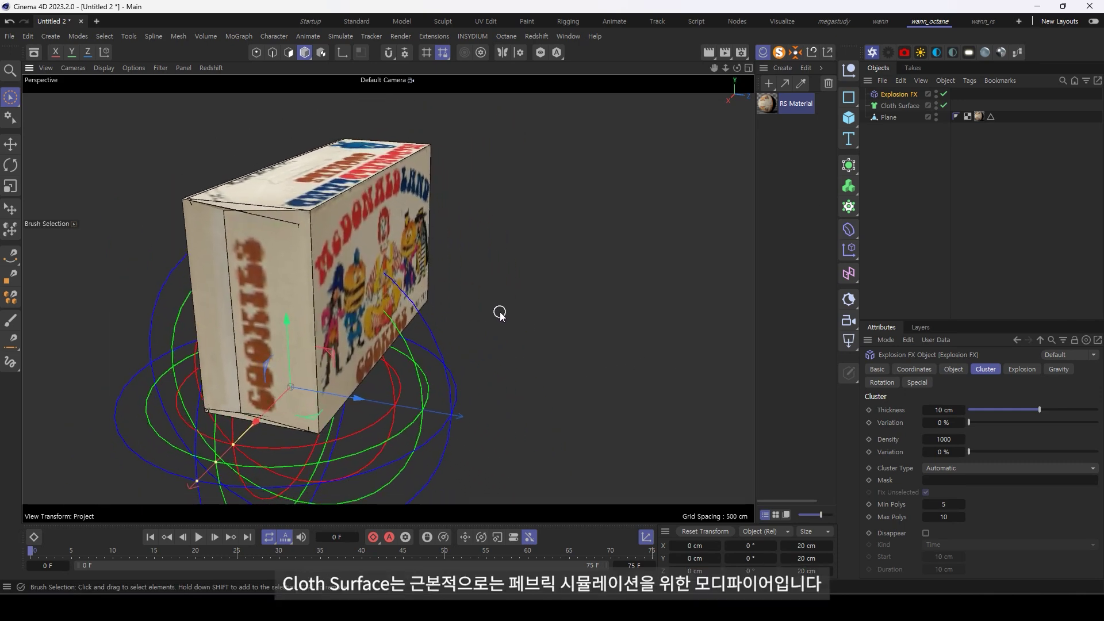
pyautogui.click(900, 106)
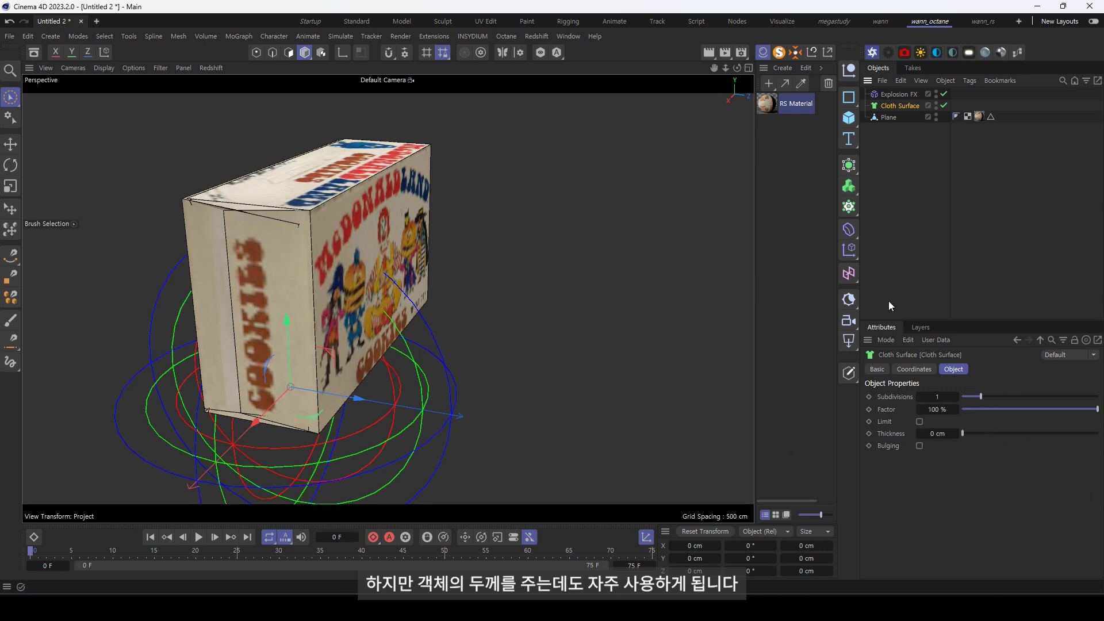
pyautogui.click(899, 95)
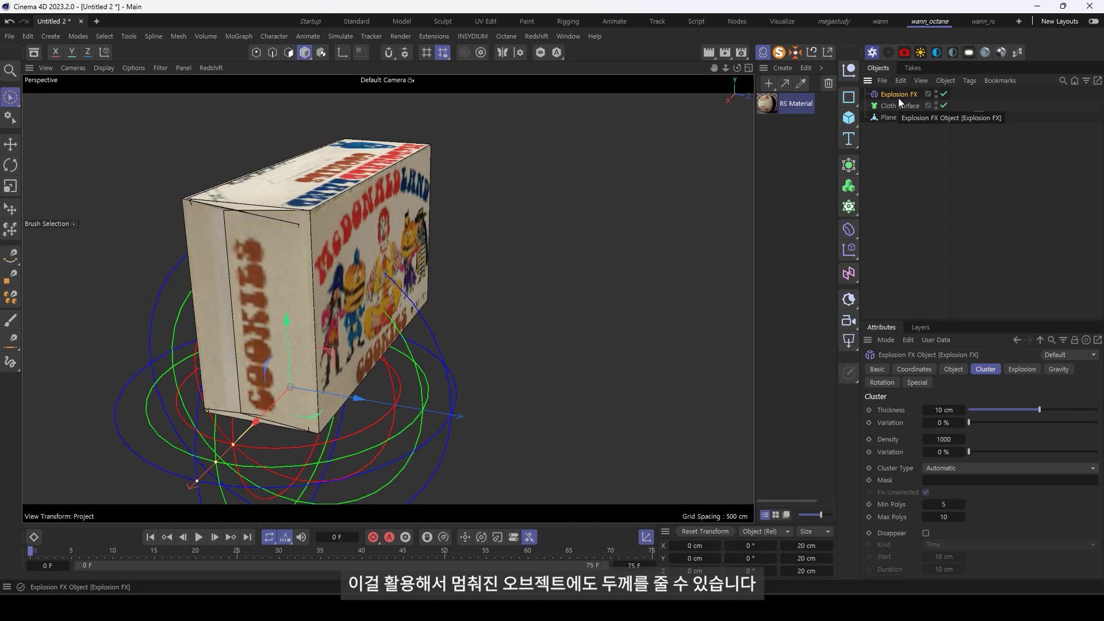
pyautogui.keyDown('alt'); pyautogui.moveTo(305, 216); pyautogui.dragTo(322, 204); pyautogui.keyUp('alt')
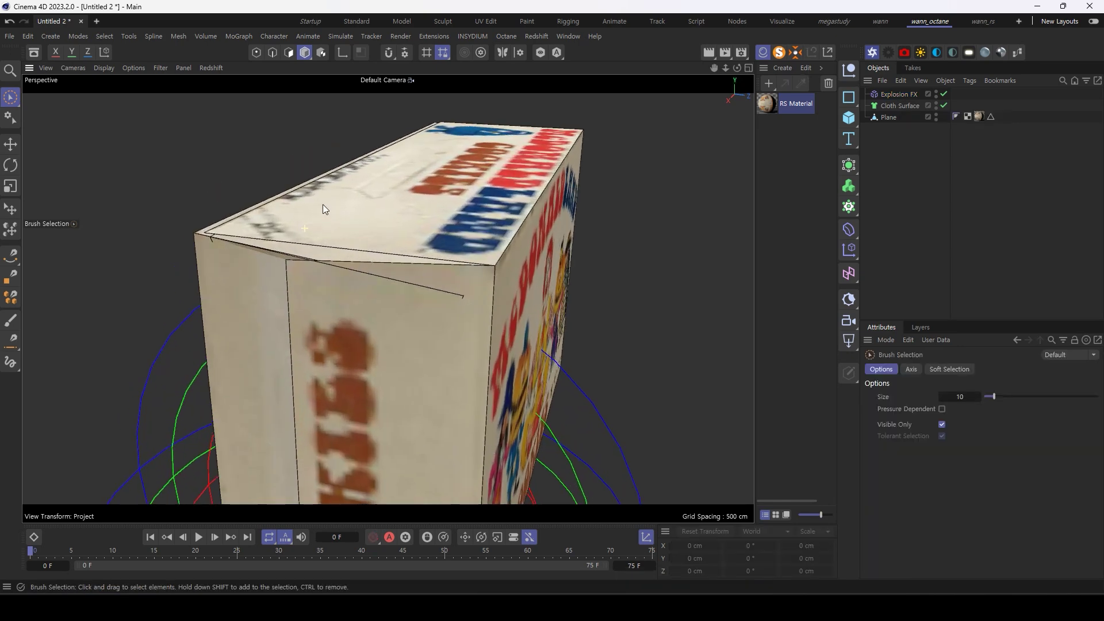
# - Parent Explosion FX under Plane and adjust its cluster thickness
pyautogui.click(893, 95)
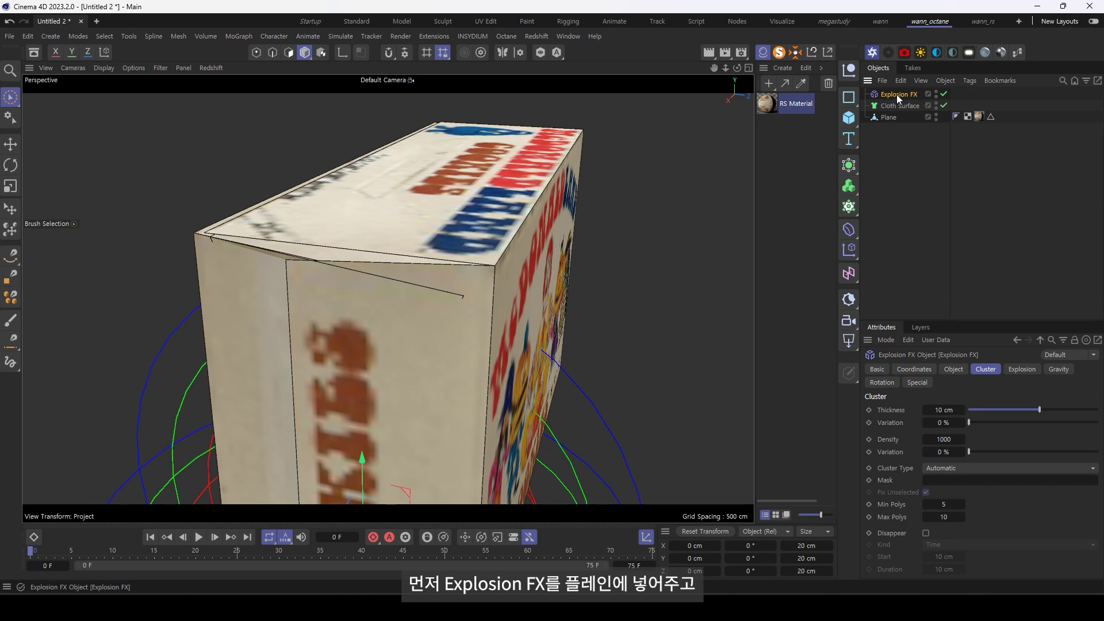
pyautogui.moveTo(888, 118); pyautogui.dragTo(888, 118)
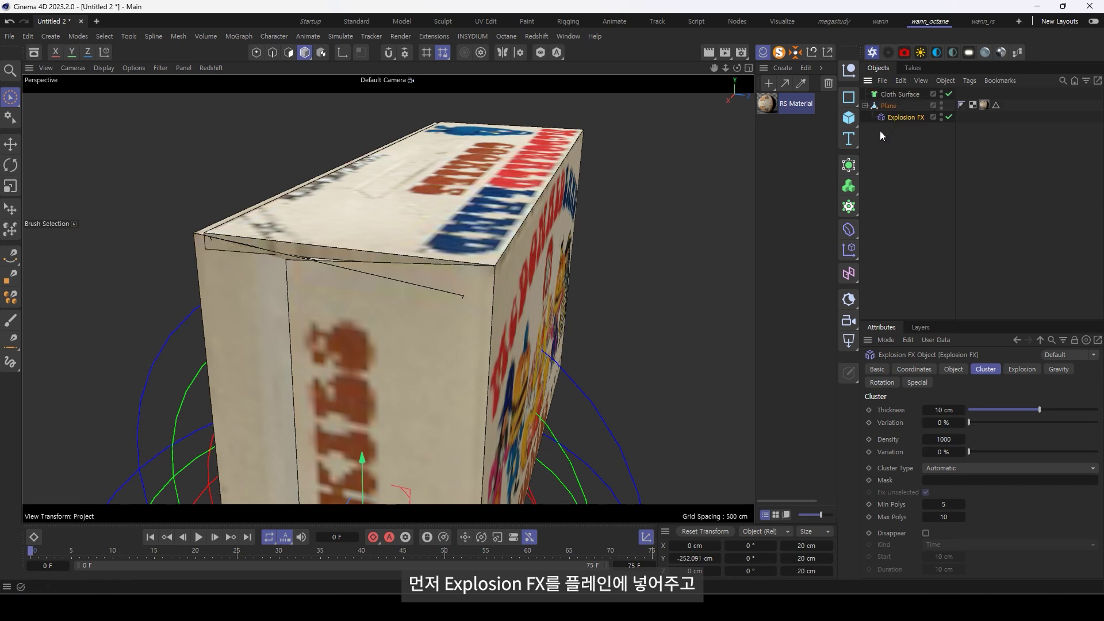
pyautogui.moveTo(431, 320)
pyautogui.keyDown('alt'); pyautogui.mouseDown()
pyautogui.moveTo(419, 254)
pyautogui.moveTo(470, 318)
pyautogui.mouseUp(); pyautogui.keyUp('alt')
pyautogui.moveTo(1024, 407); pyautogui.dragTo(1015, 417)
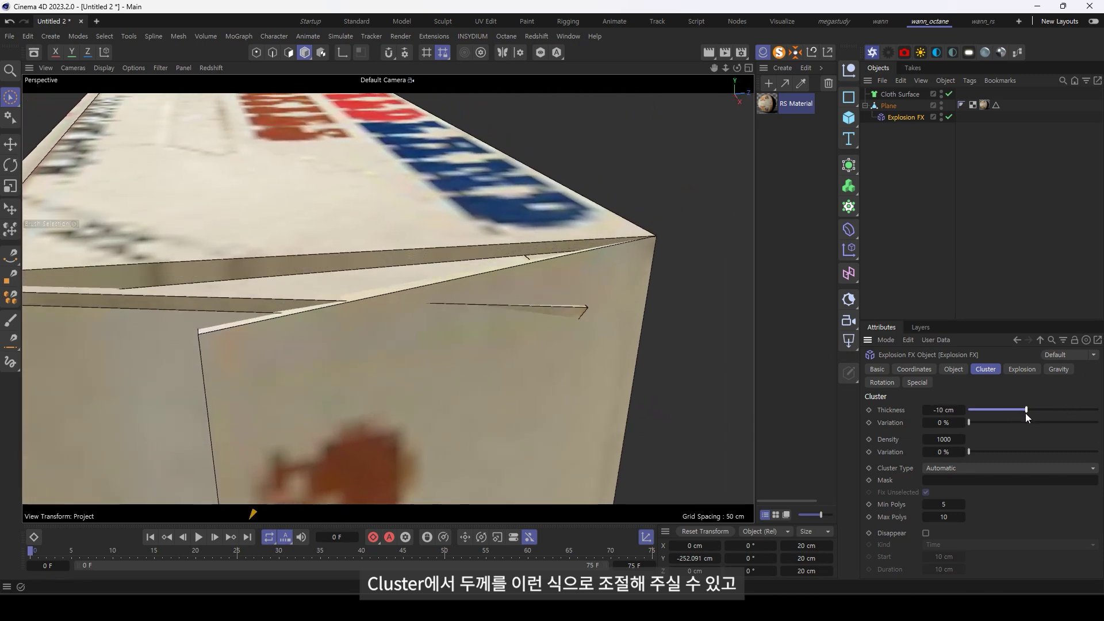
pyautogui.moveTo(938, 409); pyautogui.dragTo(944, 410)
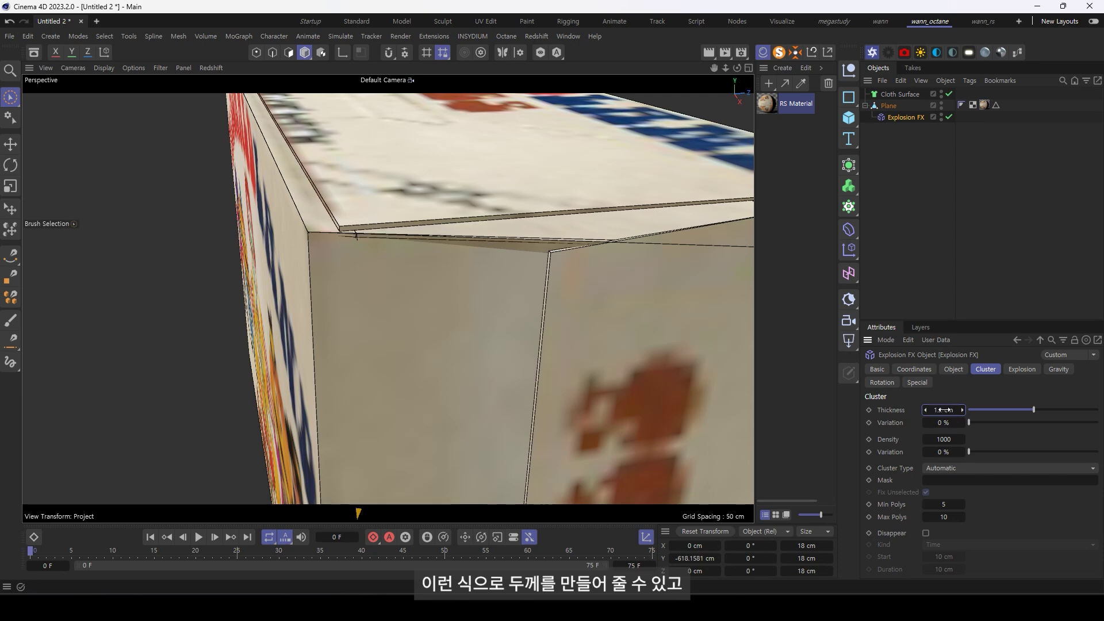
pyautogui.moveTo(485, 237)
pyautogui.keyDown('alt'); pyautogui.mouseDown()
pyautogui.moveTo(498, 236)
pyautogui.moveTo(367, 210)
pyautogui.mouseUp(); pyautogui.keyUp('alt')
# - Move Explosion FX back to the top level and set Cloth Surface subdivisions to 0
pyautogui.moveTo(903, 115); pyautogui.dragTo(900, 95)
pyautogui.click(899, 94)
pyautogui.doubleClick(938, 397)
pyautogui.write('0')
pyautogui.press('Return')
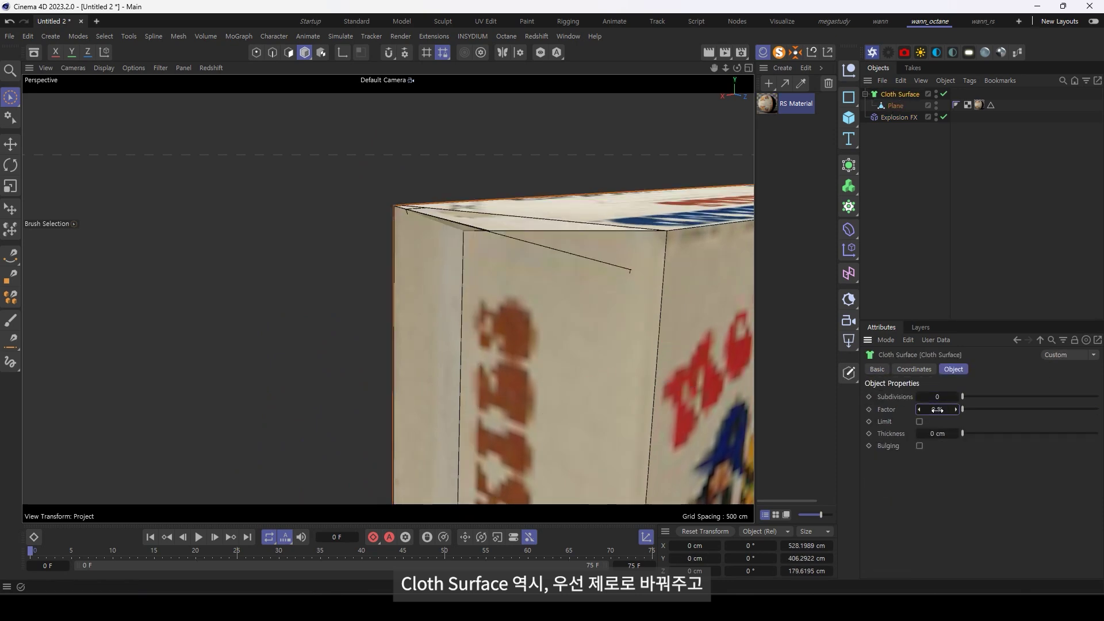
# - Scrub the cloth surface thickness up to about 0.94 cm and inspect the box
pyautogui.scroll(3, 483, 259)
pyautogui.moveTo(932, 434); pyautogui.dragTo(946, 435)
pyautogui.moveTo(526, 320)
pyautogui.keyDown('alt'); pyautogui.mouseDown()
pyautogui.moveTo(618, 315)
pyautogui.moveTo(526, 306)
pyautogui.moveTo(476, 325)
pyautogui.moveTo(443, 311)
pyautogui.mouseUp(); pyautogui.keyUp('alt')
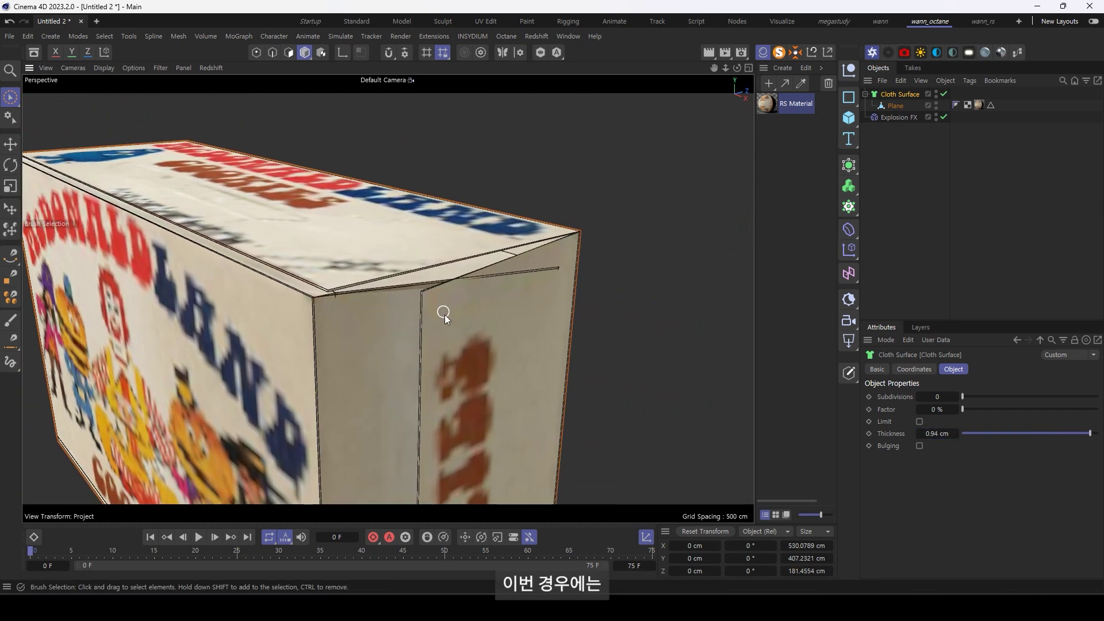
pyautogui.scroll(-5, 471, 321)
pyautogui.moveTo(453, 356)
pyautogui.keyDown('alt'); pyautogui.mouseDown()
pyautogui.moveTo(277, 332)
pyautogui.moveTo(504, 342)
pyautogui.mouseUp(); pyautogui.keyUp('alt')
pyautogui.moveTo(363, 343)
pyautogui.keyDown('alt'); pyautogui.mouseDown()
pyautogui.moveTo(595, 366)
pyautogui.moveTo(462, 398)
pyautogui.moveTo(509, 342)
pyautogui.mouseUp(); pyautogui.keyUp('alt')
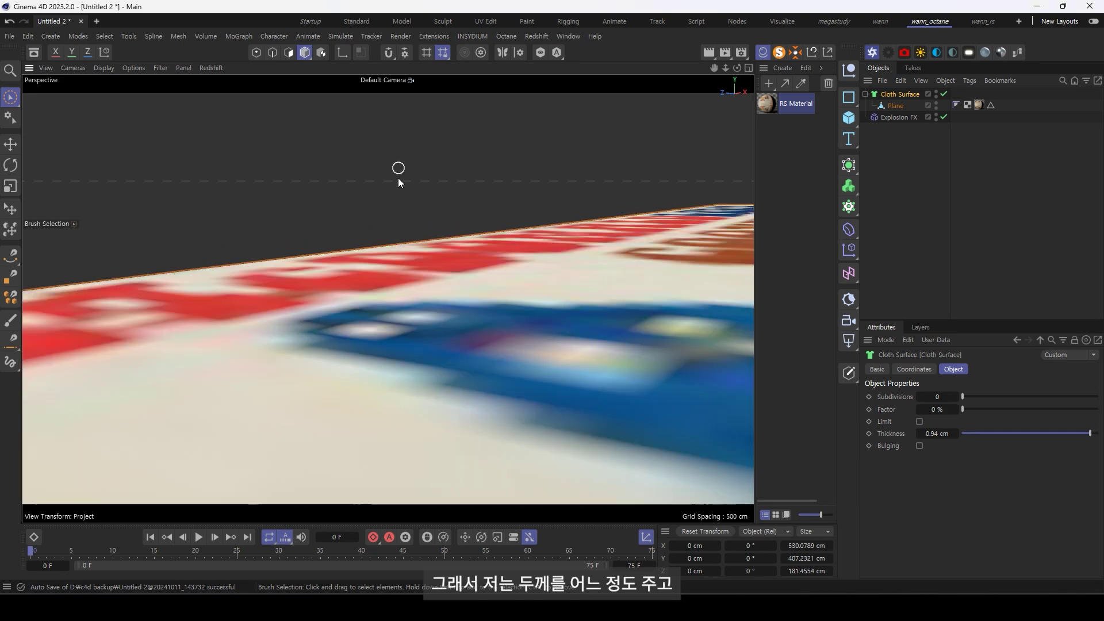
# - Set cloth thickness to 0.433 cm with 1 subdivision and raise the inflation factor slightly
pyautogui.doubleClick(935, 433)
pyautogui.write('0.433')
pyautogui.press('Return')
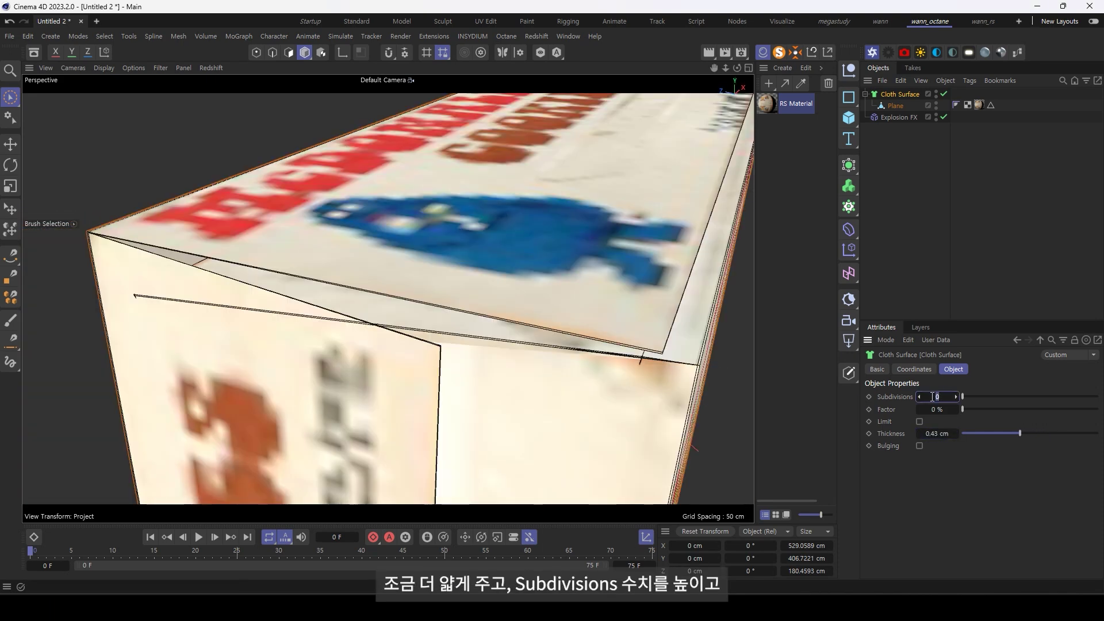
pyautogui.write('1')
pyautogui.press('Return')
pyautogui.moveTo(937, 410)
pyautogui.mouseDown()
pyautogui.moveTo(1001, 410)
pyautogui.moveTo(982, 410)
pyautogui.mouseUp()
pyautogui.moveTo(395, 355)
pyautogui.keyDown('alt'); pyautogui.mouseDown()
pyautogui.moveTo(430, 350)
pyautogui.moveTo(360, 226)
pyautogui.moveTo(406, 292)
pyautogui.moveTo(349, 292)
pyautogui.moveTo(427, 265)
pyautogui.mouseUp(); pyautogui.keyUp('alt')
pyautogui.scroll(3, 407, 317)
pyautogui.scroll(-3, 407, 318)
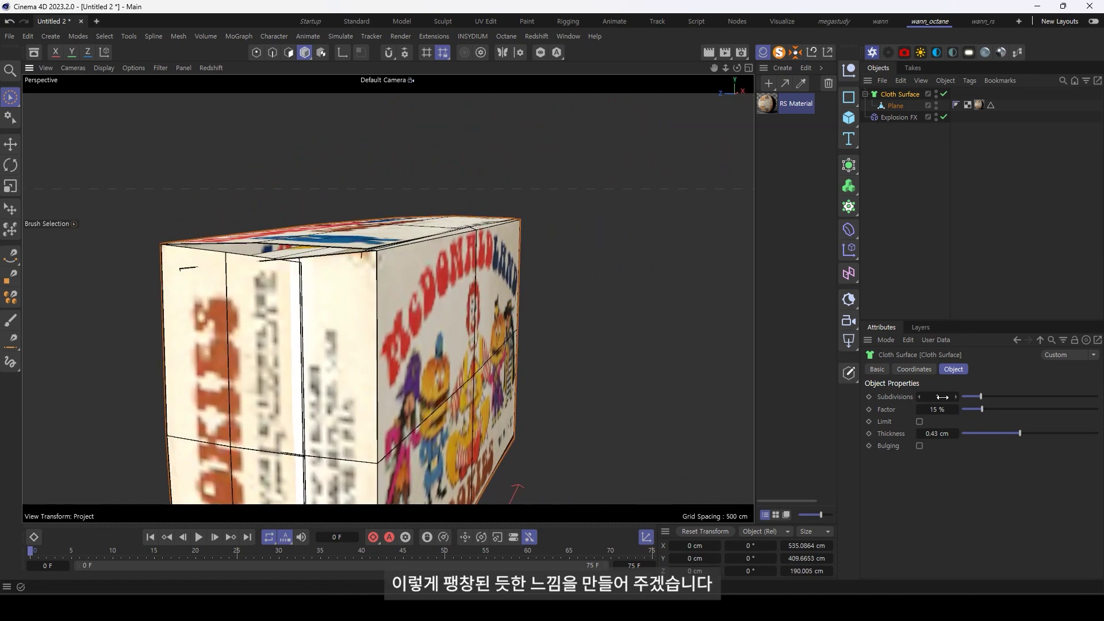
# - Raise subdivisions to 2 and settle the inflation factor at 3.4%
pyautogui.moveTo(943, 397); pyautogui.dragTo(952, 396)
pyautogui.moveTo(345, 288)
pyautogui.keyDown('alt'); pyautogui.mouseDown()
pyautogui.moveTo(375, 277)
pyautogui.moveTo(391, 213)
pyautogui.mouseUp(); pyautogui.keyUp('alt')
pyautogui.scroll(3, 391, 213)
pyautogui.moveTo(954, 409); pyautogui.dragTo(935, 409)
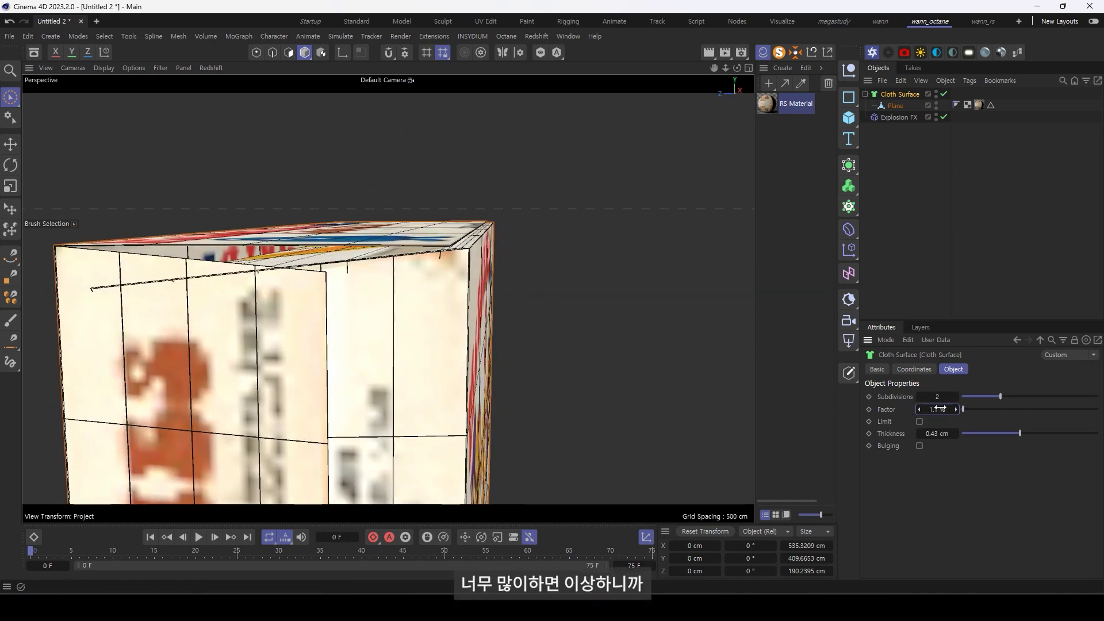
pyautogui.moveTo(937, 409); pyautogui.dragTo(939, 408)
pyautogui.scroll(-5, 409, 334)
pyautogui.scroll(-2, 381, 378)
pyautogui.scroll(-2, 438, 310)
pyautogui.moveTo(436, 310)
pyautogui.keyDown('alt'); pyautogui.mouseDown()
pyautogui.moveTo(413, 316)
pyautogui.moveTo(366, 299)
pyautogui.moveTo(382, 329)
pyautogui.moveTo(395, 218)
pyautogui.moveTo(379, 193)
pyautogui.mouseUp(); pyautogui.keyUp('alt')
pyautogui.scroll(5, 388, 297)
pyautogui.scroll(3, 371, 240)
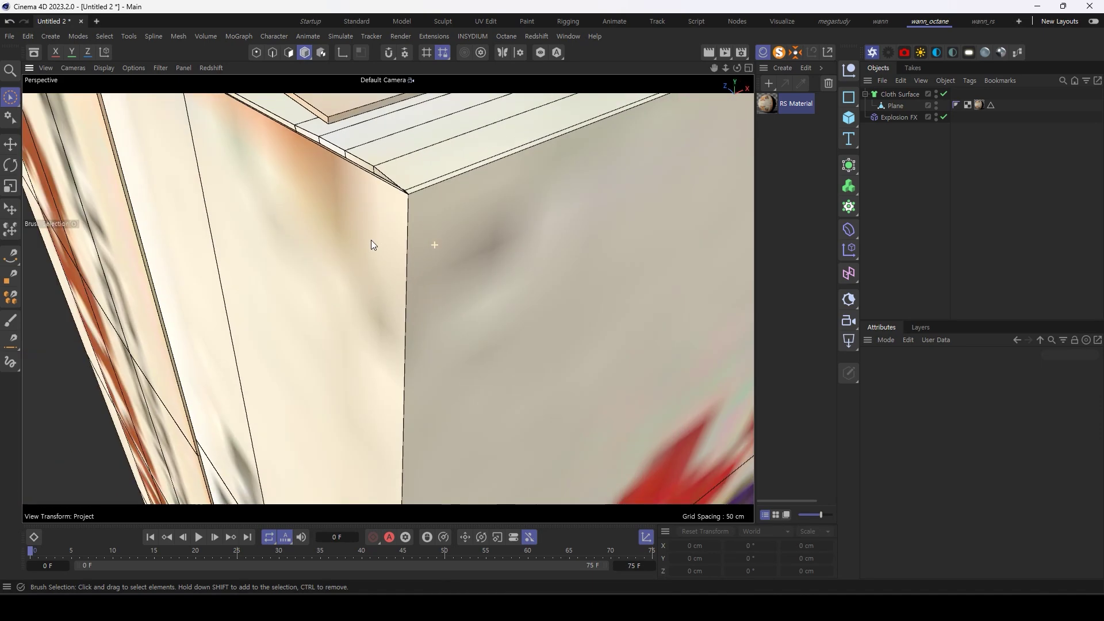
pyautogui.keyDown('alt'); pyautogui.moveTo(371, 240); pyautogui.dragTo(434, 223); pyautogui.keyUp('alt')
# - Add a Bevel deformer under Plane and delete the Explosion FX object
pyautogui.click(896, 105)
pyautogui.click(850, 230)
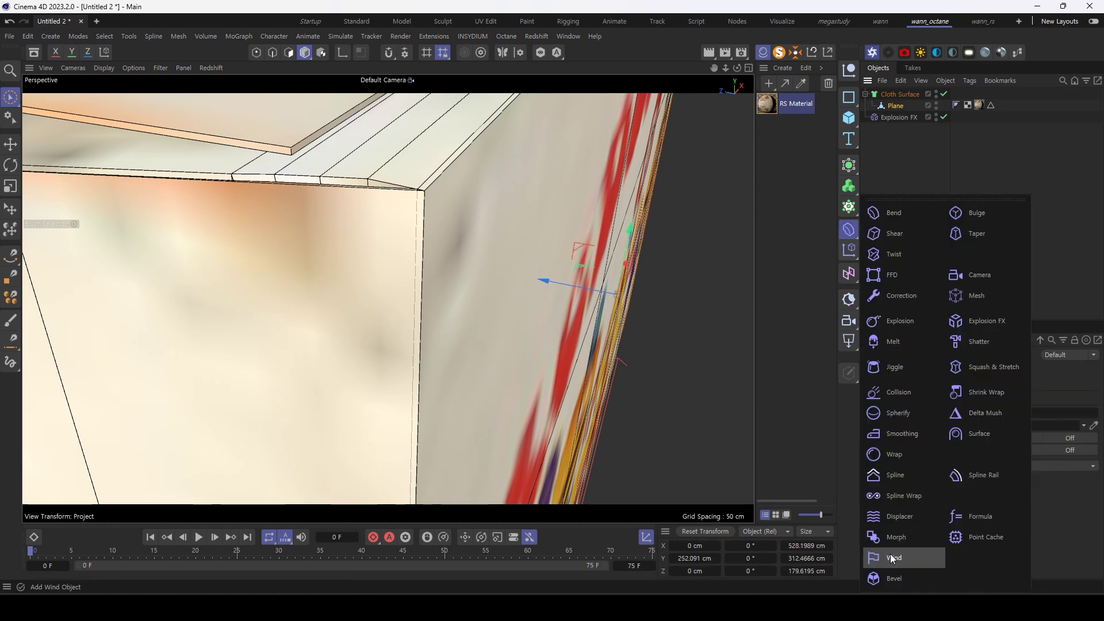
pyautogui.click(895, 578)
pyautogui.click(896, 129)
pyautogui.press('Delete')
# - Set the bevel offset to 0.1 cm with 1 subdivision and inspect the rounded corners
pyautogui.moveTo(954, 498); pyautogui.dragTo(943, 499)
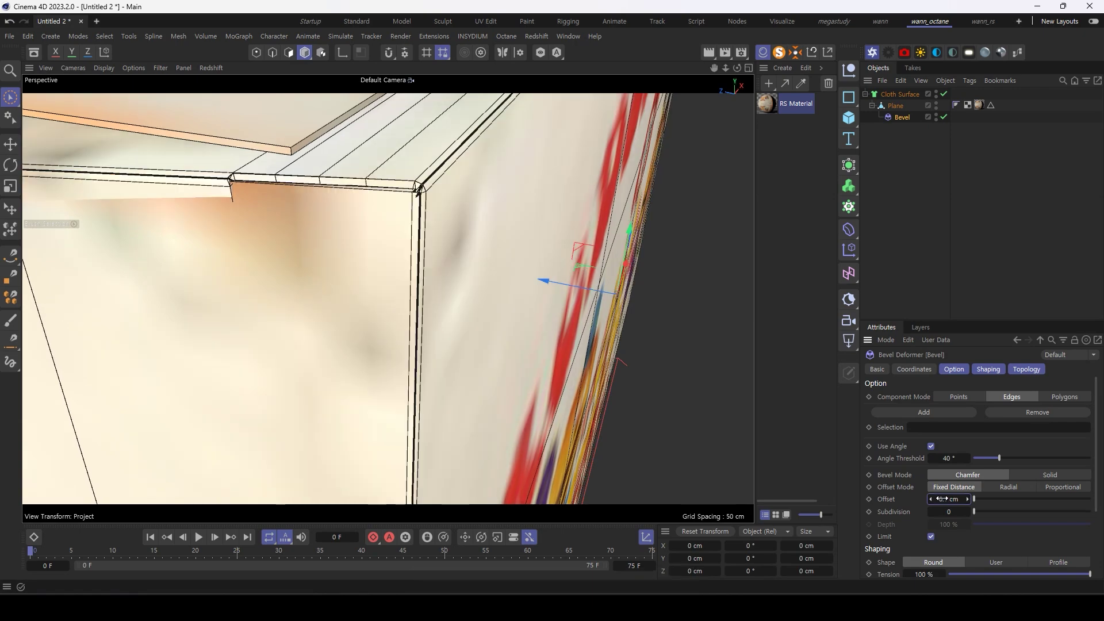
pyautogui.scroll(3, 495, 271)
pyautogui.scroll(3, 495, 271)
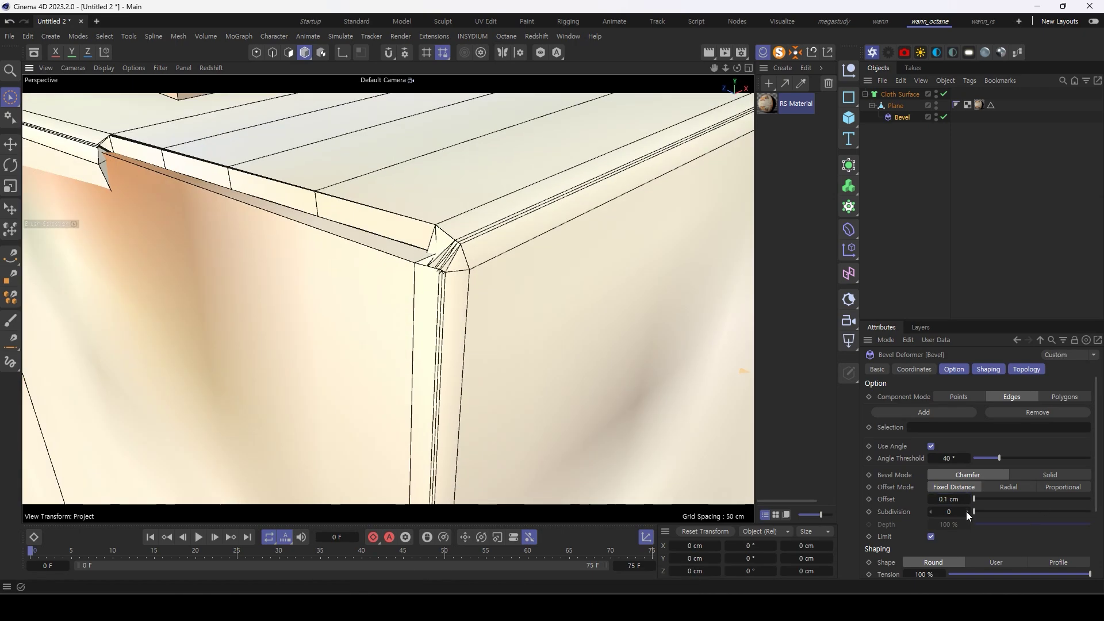
pyautogui.click(971, 512)
pyautogui.moveTo(462, 377)
pyautogui.keyDown('alt'); pyautogui.mouseDown()
pyautogui.moveTo(410, 362)
pyautogui.moveTo(464, 361)
pyautogui.mouseUp(); pyautogui.keyUp('alt')
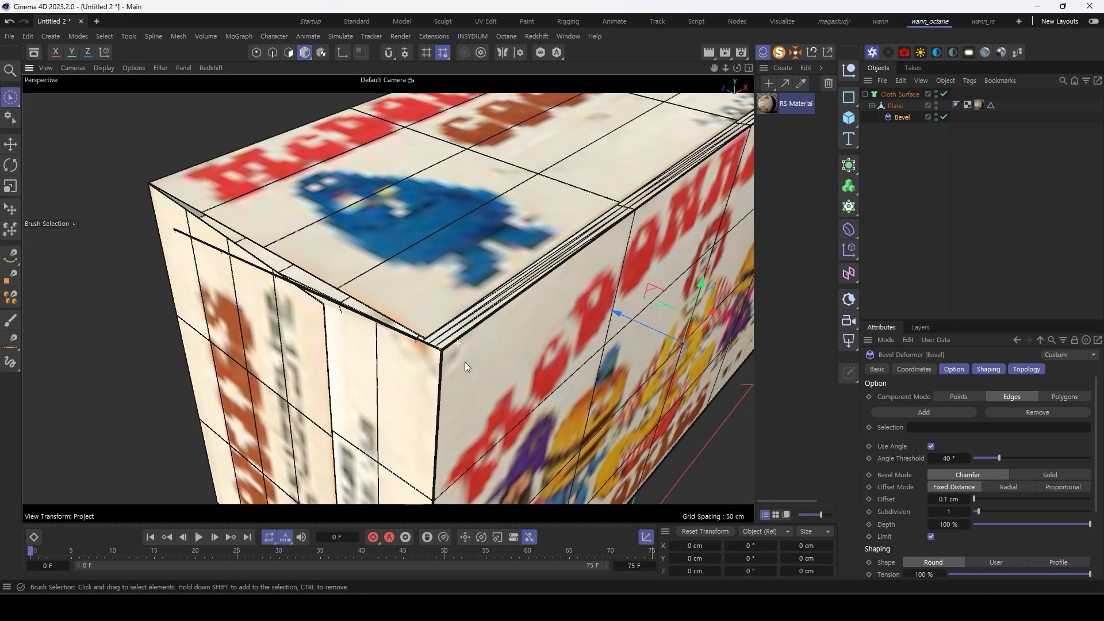
pyautogui.scroll(5, 465, 361)
pyautogui.moveTo(498, 309)
pyautogui.keyDown('alt'); pyautogui.mouseDown()
pyautogui.moveTo(420, 309)
pyautogui.moveTo(428, 212)
pyautogui.mouseUp(); pyautogui.keyUp('alt')
pyautogui.scroll(-5, 419, 310)
pyautogui.scroll(5, 428, 213)
pyautogui.click(483, 266)
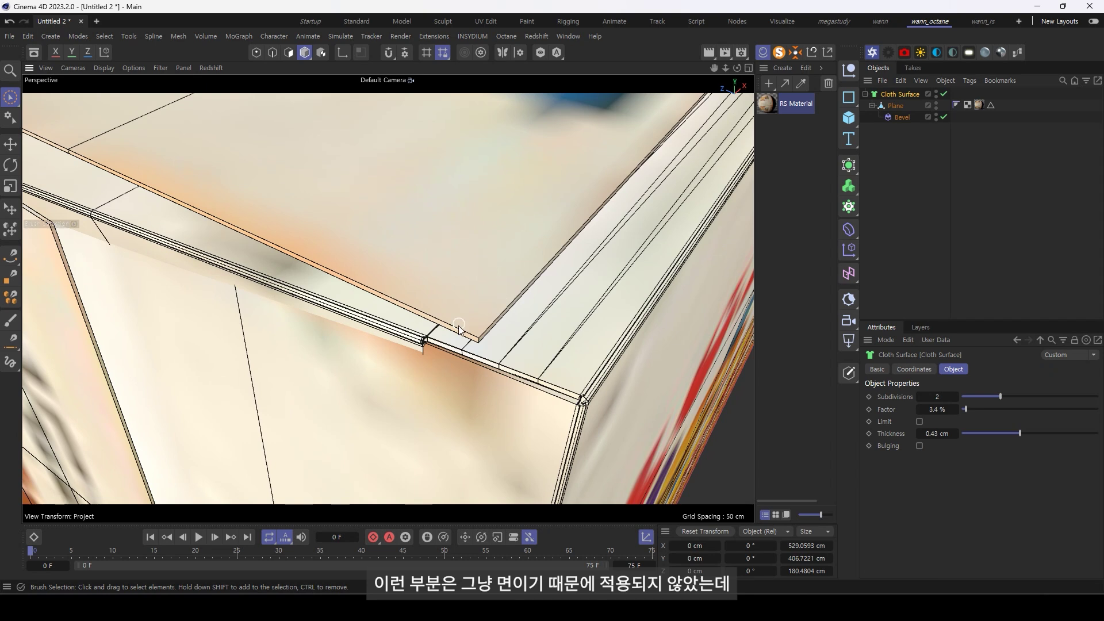
# - Disable Cloth Surface on the Plane and select the first flap corner point in Points mode
pyautogui.click(900, 108)
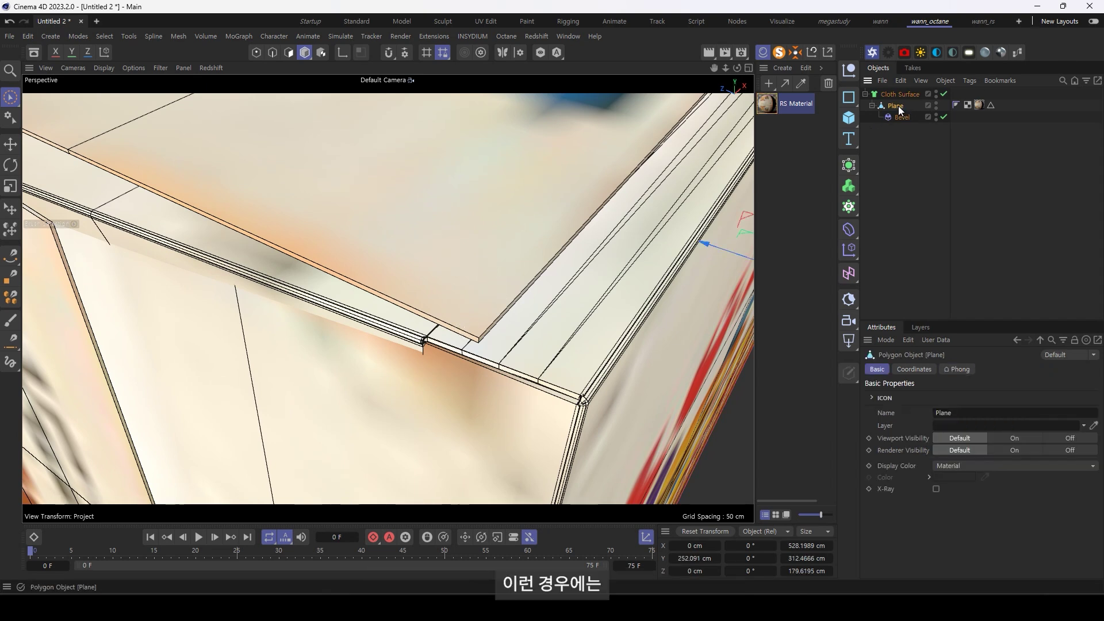
pyautogui.click(263, 53)
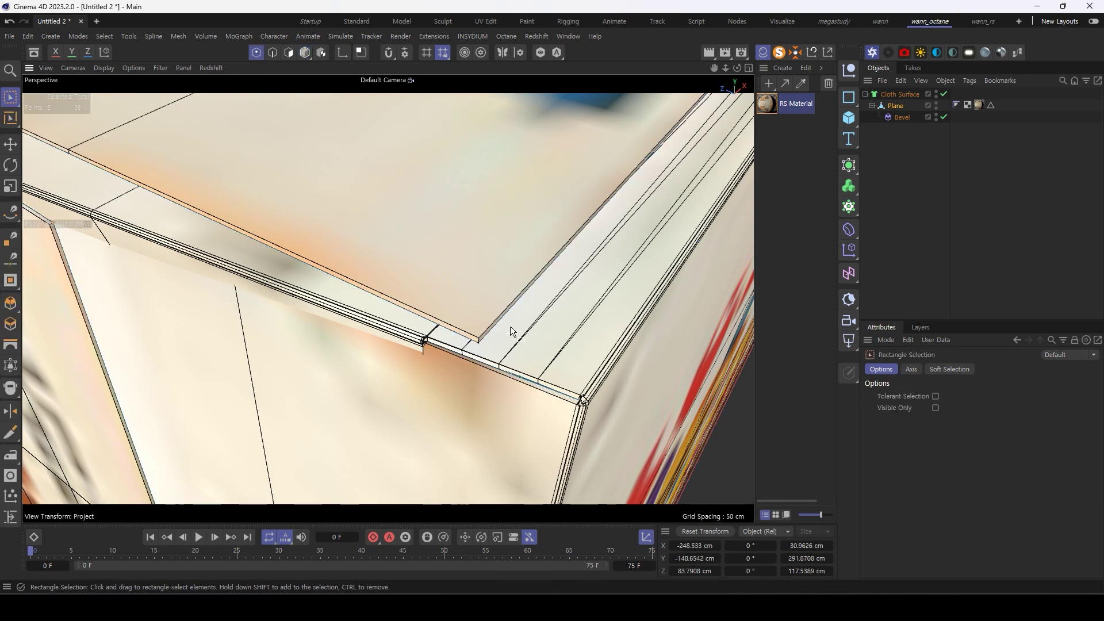
pyautogui.click(944, 94)
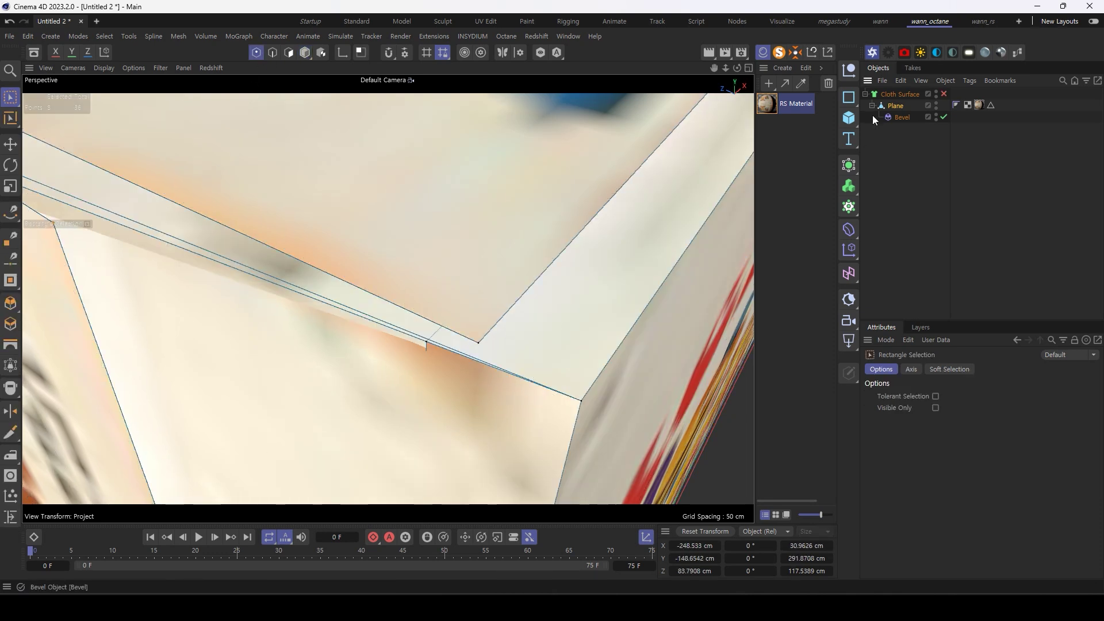
pyautogui.click(477, 350)
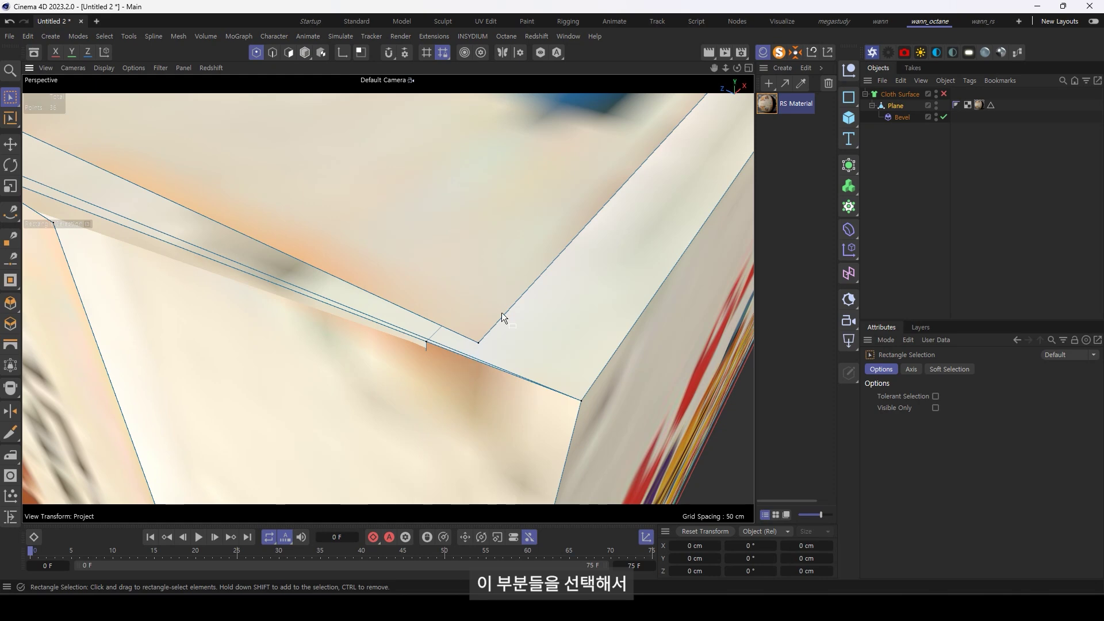
pyautogui.moveTo(499, 314); pyautogui.dragTo(466, 345)
# - Add the top corner points and another flap corner point to the selection
pyautogui.scroll(-5, 554, 294)
pyautogui.keyDown('alt'); pyautogui.moveTo(481, 306); pyautogui.dragTo(574, 159); pyautogui.keyUp('alt')
pyautogui.scroll(5, 626, 150)
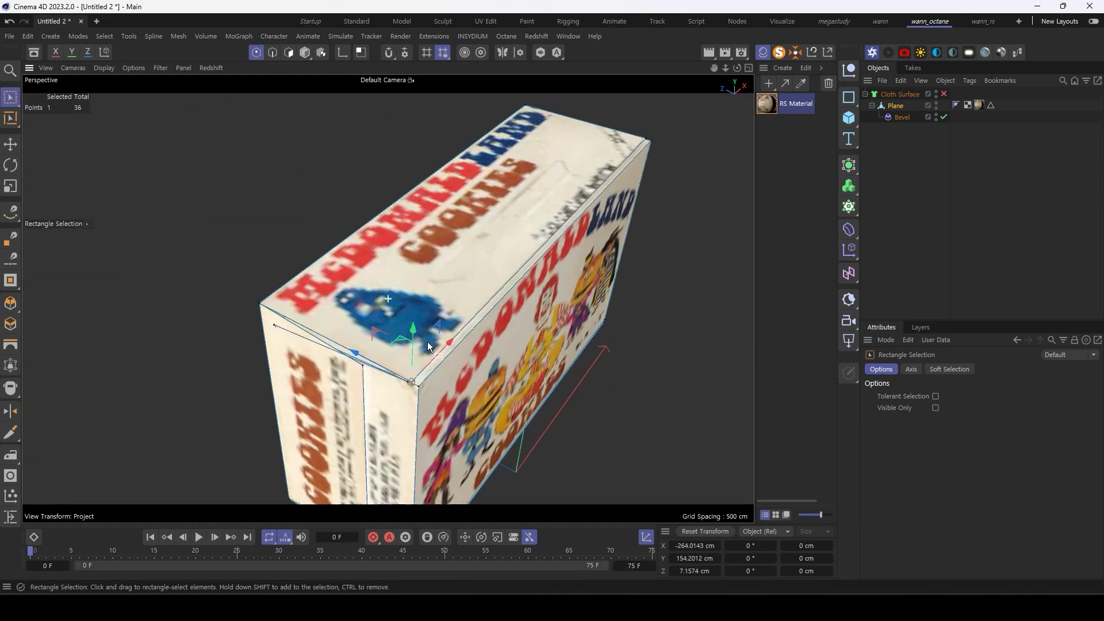
pyautogui.scroll(2, 547, 205)
pyautogui.scroll(2, 575, 171)
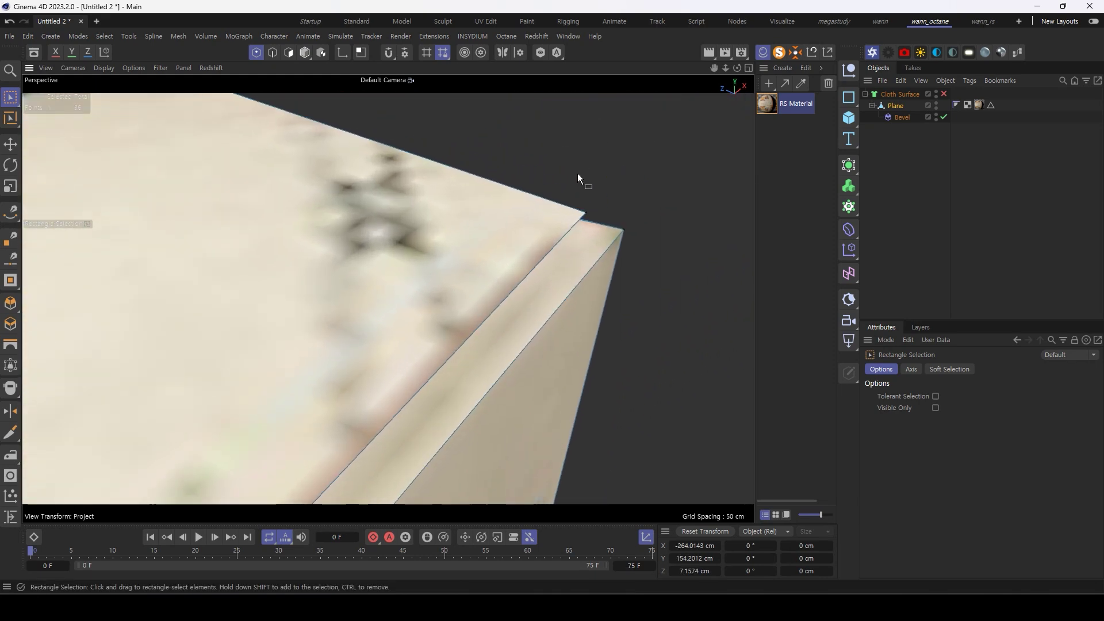
pyautogui.moveTo(574, 217)
pyautogui.mouseDown()
pyautogui.moveTo(440, 281)
pyautogui.moveTo(349, 237)
pyautogui.moveTo(402, 198)
pyautogui.mouseUp()
pyautogui.scroll(-3, 582, 218)
pyautogui.scroll(-2, 402, 198)
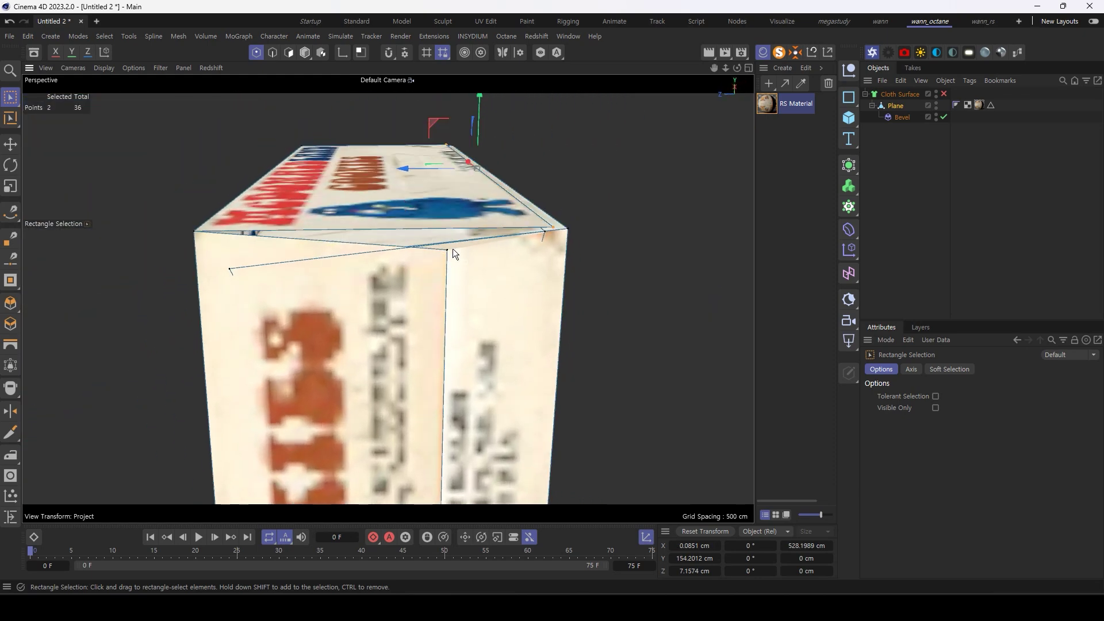
pyautogui.keyDown('alt'); pyautogui.moveTo(445, 257); pyautogui.dragTo(443, 367); pyautogui.keyUp('alt')
pyautogui.scroll(3, 393, 309)
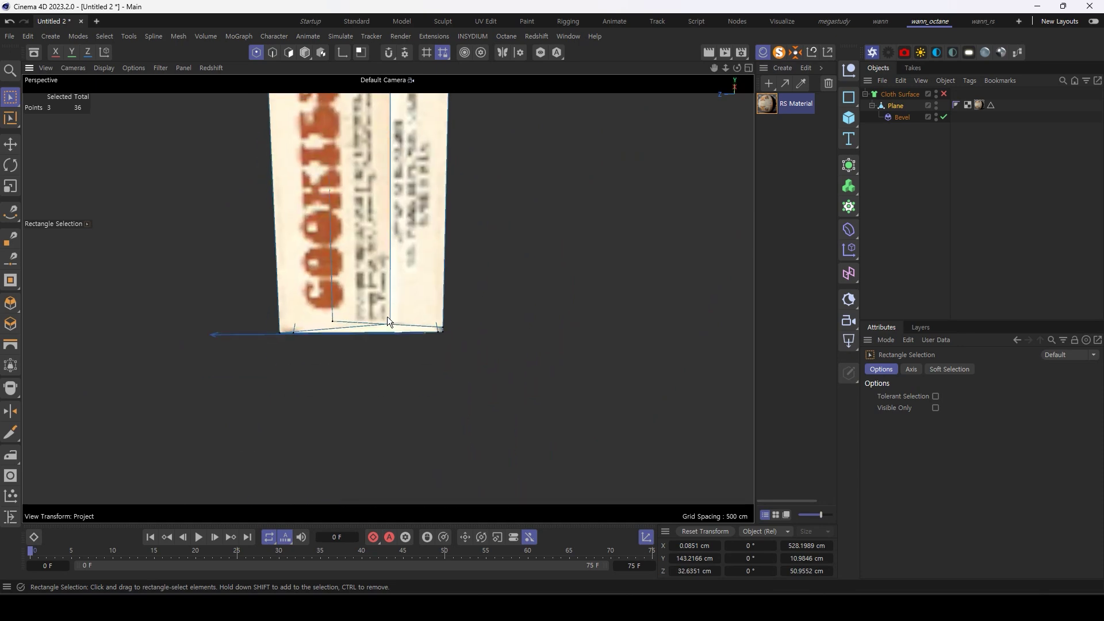
pyautogui.scroll(2, 412, 288)
pyautogui.scroll(2, 427, 270)
pyautogui.moveTo(426, 269)
pyautogui.keyDown('alt'); pyautogui.mouseDown()
pyautogui.moveTo(409, 272)
pyautogui.moveTo(430, 271)
pyautogui.moveTo(408, 303)
pyautogui.moveTo(399, 275)
pyautogui.moveTo(443, 364)
pyautogui.moveTo(310, 344)
pyautogui.moveTo(312, 286)
pyautogui.moveTo(264, 229)
pyautogui.mouseUp(); pyautogui.keyUp('alt')
# - Add the remaining corner points on the COOKIES side face to the selection
pyautogui.scroll(-3, 452, 264)
pyautogui.scroll(2, 309, 343)
pyautogui.scroll(3, 263, 228)
pyautogui.moveTo(303, 115)
pyautogui.keyDown('alt'); pyautogui.mouseDown()
pyautogui.moveTo(392, 202)
pyautogui.moveTo(336, 238)
pyautogui.moveTo(342, 253)
pyautogui.moveTo(310, 196)
pyautogui.moveTo(310, 319)
pyautogui.moveTo(368, 297)
pyautogui.moveTo(344, 326)
pyautogui.mouseUp(); pyautogui.keyUp('alt')
pyautogui.scroll(2, 310, 319)
pyautogui.scroll(-3, 344, 325)
pyautogui.moveTo(344, 326)
pyautogui.keyDown('alt'); pyautogui.mouseDown()
pyautogui.moveTo(402, 275)
pyautogui.moveTo(420, 340)
pyautogui.moveTo(394, 373)
pyautogui.moveTo(334, 296)
pyautogui.moveTo(461, 325)
pyautogui.moveTo(230, 336)
pyautogui.mouseUp(); pyautogui.keyUp('alt')
pyautogui.scroll(2, 281, 274)
pyautogui.moveTo(281, 274)
pyautogui.keyDown('alt'); pyautogui.mouseDown()
pyautogui.moveTo(357, 346)
pyautogui.moveTo(348, 296)
pyautogui.moveTo(408, 312)
pyautogui.moveTo(318, 326)
pyautogui.moveTo(343, 295)
pyautogui.mouseUp(); pyautogui.keyUp('alt')
pyautogui.press('m')
pyautogui.press('s')
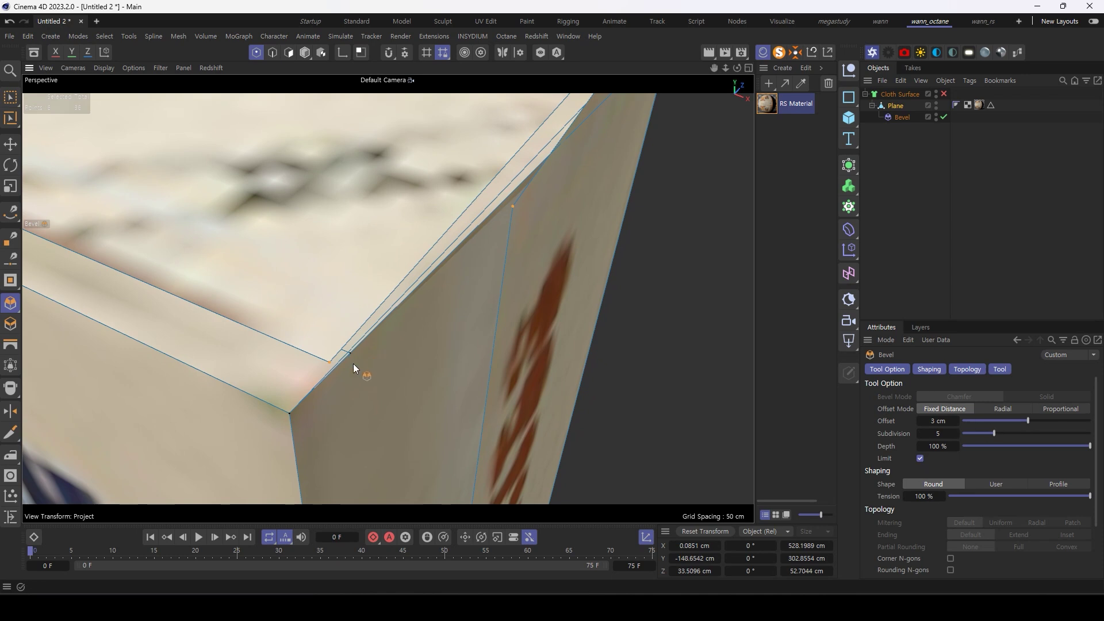
# - Bevel the selected flap corner points at about 1.95 cm offset with 5 subdivisions
pyautogui.moveTo(373, 389)
pyautogui.mouseDown()
pyautogui.moveTo(555, 296)
pyautogui.moveTo(677, 280)
pyautogui.mouseUp()
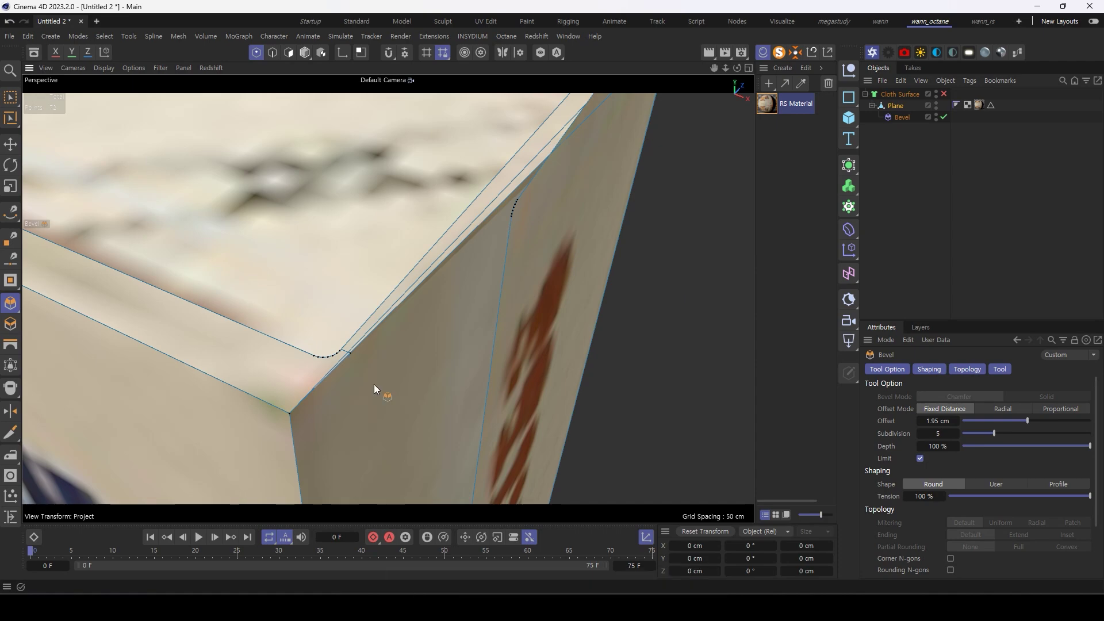
pyautogui.scroll(-5, 520, 351)
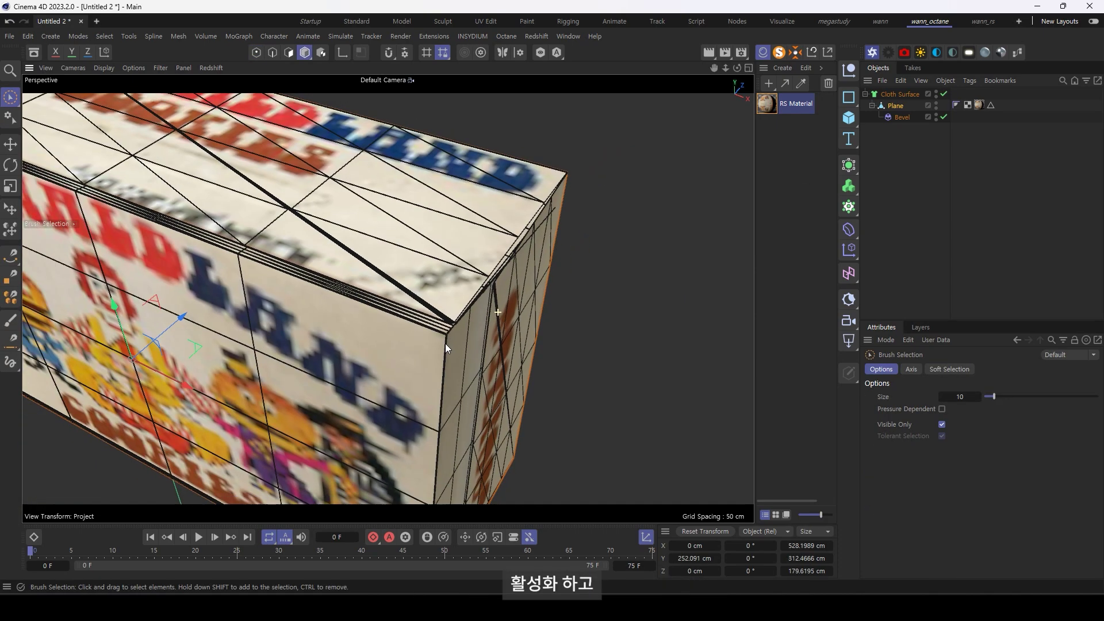
pyautogui.scroll(-5, 445, 344)
pyautogui.keyDown('alt'); pyautogui.moveTo(430, 303); pyautogui.dragTo(414, 274); pyautogui.keyUp('alt')
pyautogui.click(537, 36)
pyautogui.click(594, 130)
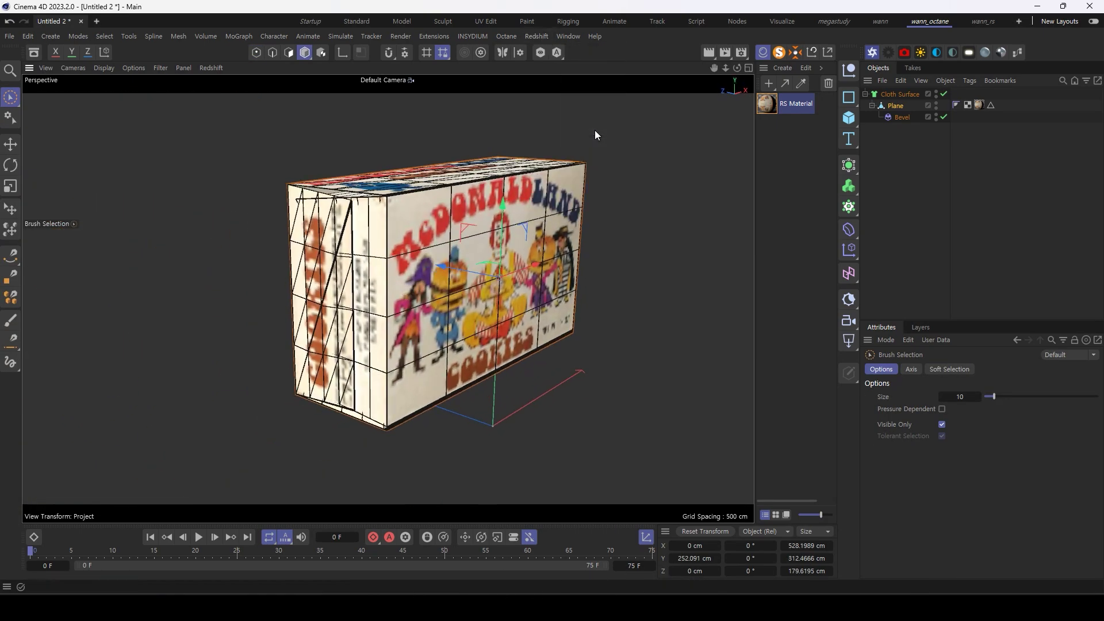
# - Dock the Redshift RenderView beside the viewport and start the live IPR render of the box
pyautogui.moveTo(603, 136); pyautogui.dragTo(54, 187)
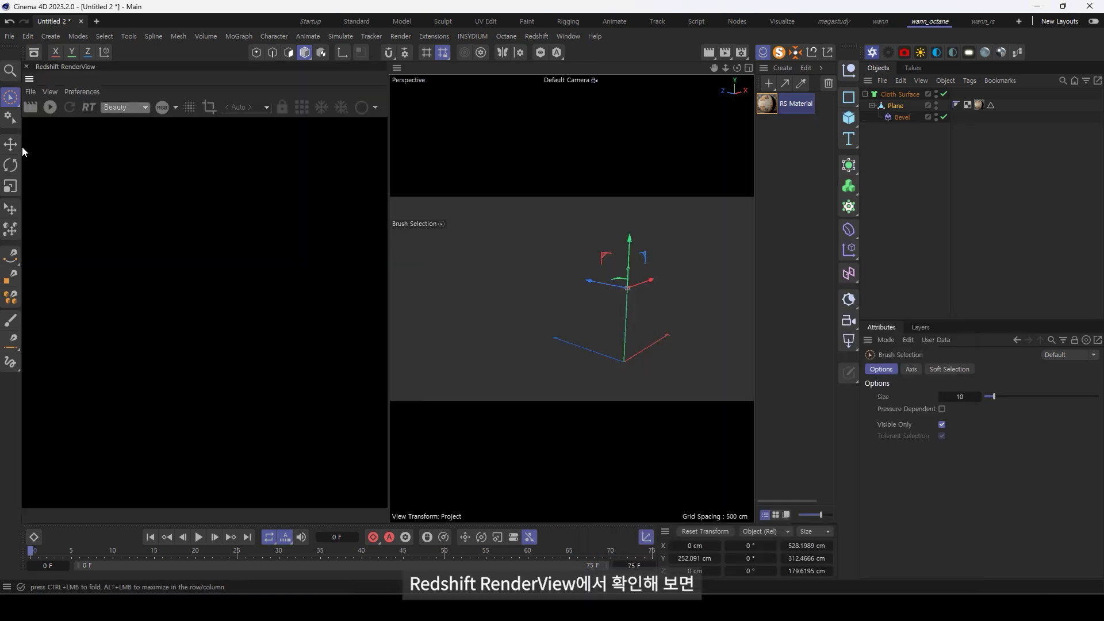
pyautogui.click(50, 106)
pyautogui.moveTo(552, 311)
pyautogui.keyDown('alt'); pyautogui.mouseDown()
pyautogui.moveTo(655, 367)
pyautogui.moveTo(726, 367)
pyautogui.moveTo(574, 209)
pyautogui.moveTo(565, 167)
pyautogui.moveTo(503, 223)
pyautogui.moveTo(559, 251)
pyautogui.moveTo(557, 284)
pyautogui.mouseUp(); pyautogui.keyUp('alt')
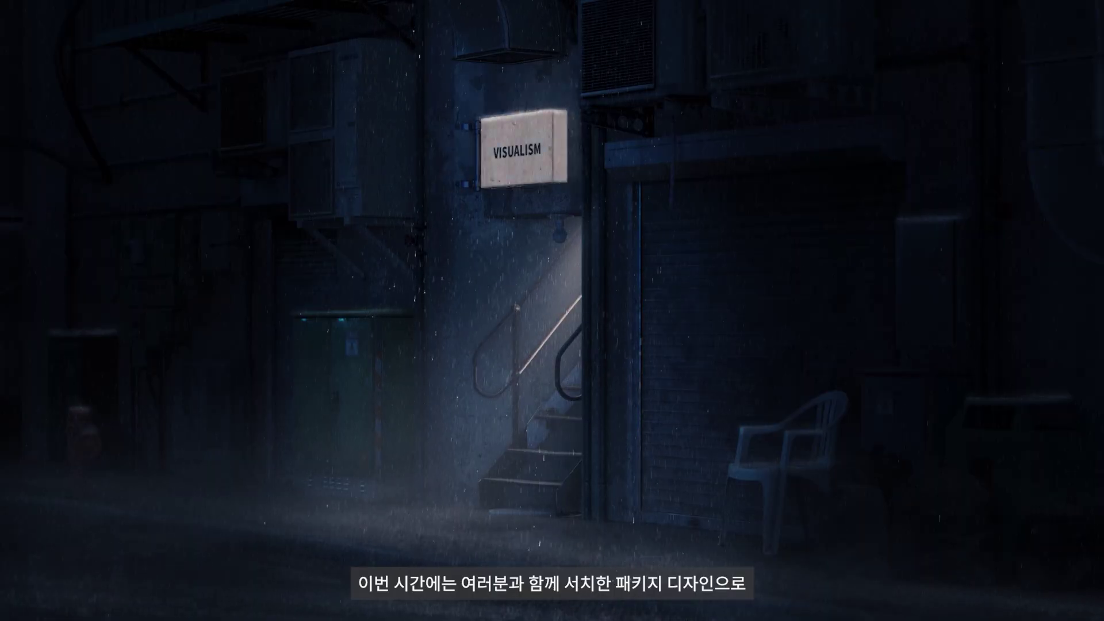